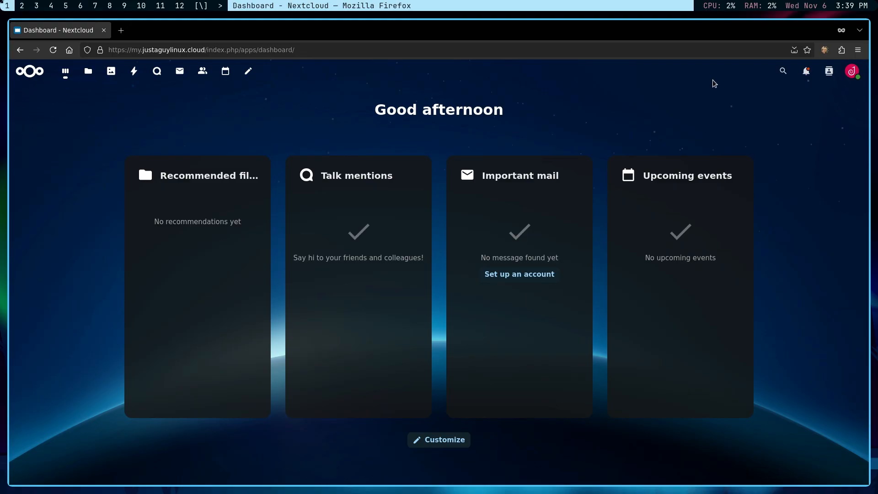
Open the web updater from the Administration Overview and start the update to 30.0.1.
{"action": "left_click", "coordinate": [852, 71]}
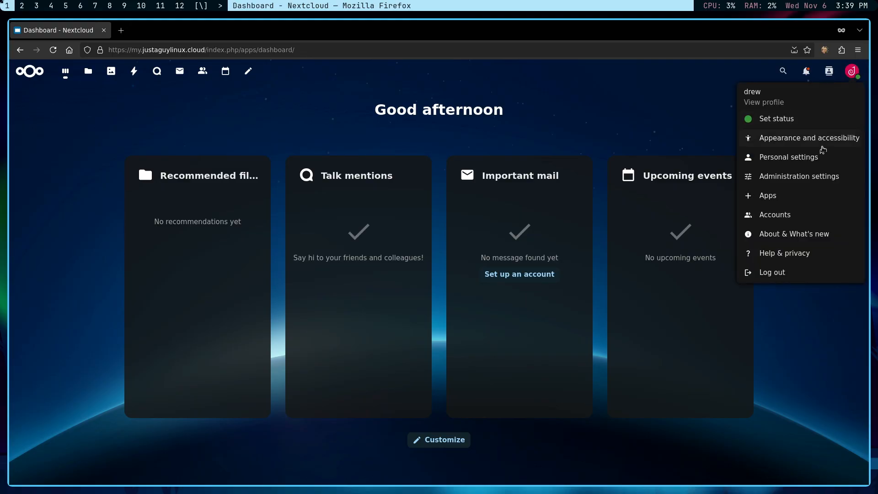
{"action": "left_click", "coordinate": [794, 178]}
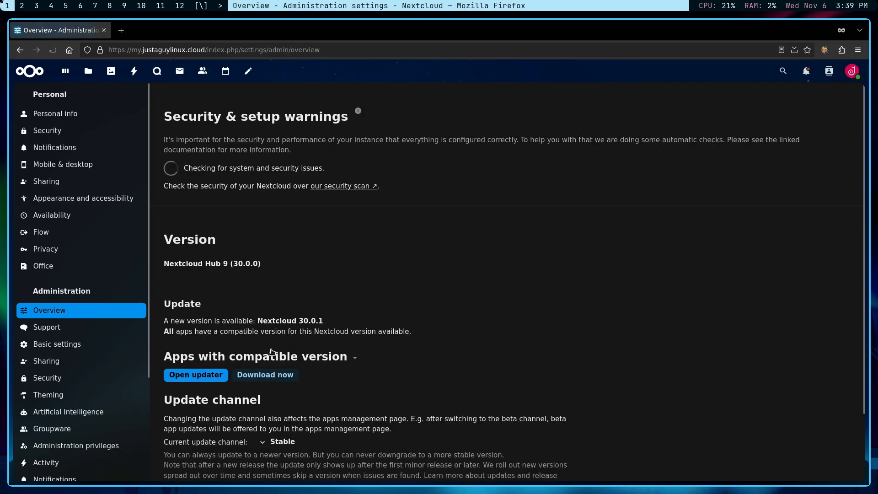
{"action": "scroll", "coordinate": [350, 302], "scroll_direction": "down", "scroll_amount": 2}
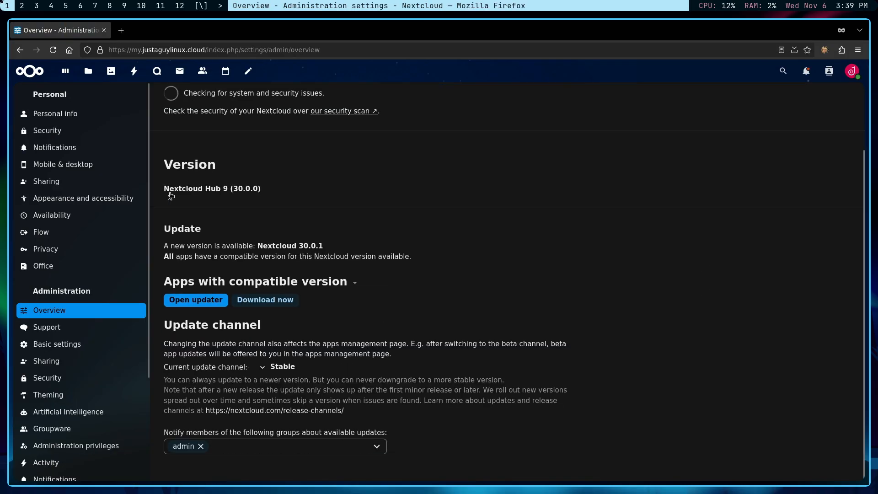
{"action": "left_click", "coordinate": [204, 306]}
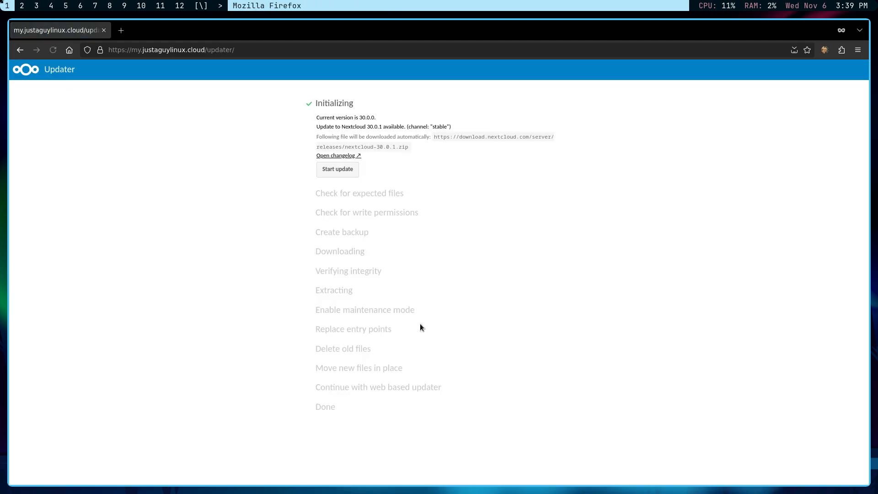
{"action": "left_click", "coordinate": [337, 169]}
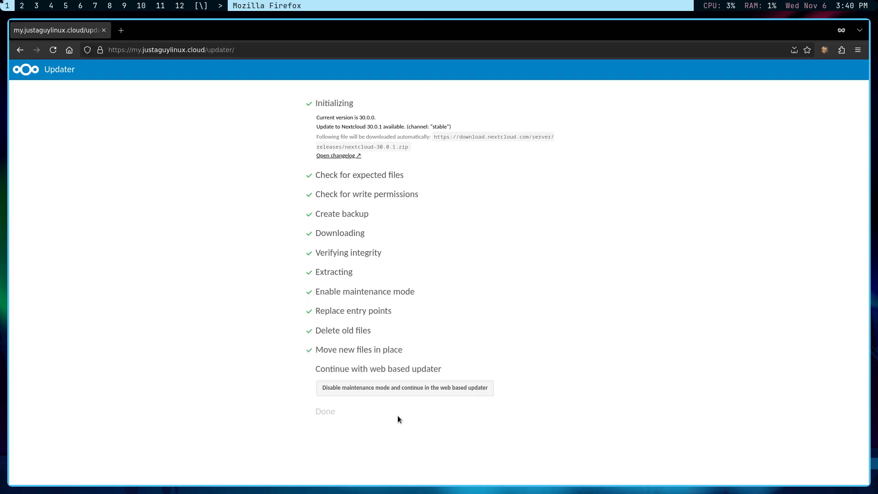
Leave maintenance mode, run the 30.0.1 upgrade, and reload the admin Overview to confirm it's current.
{"action": "left_click", "coordinate": [384, 389]}
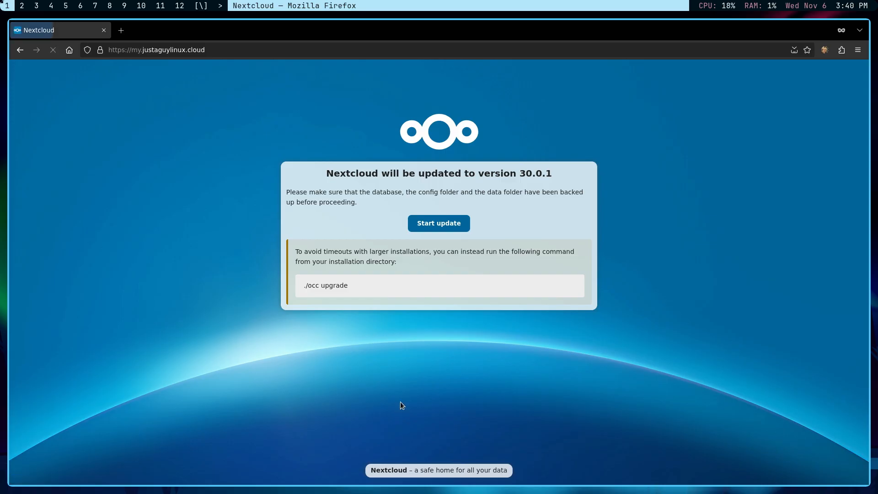
{"action": "left_click", "coordinate": [439, 223]}
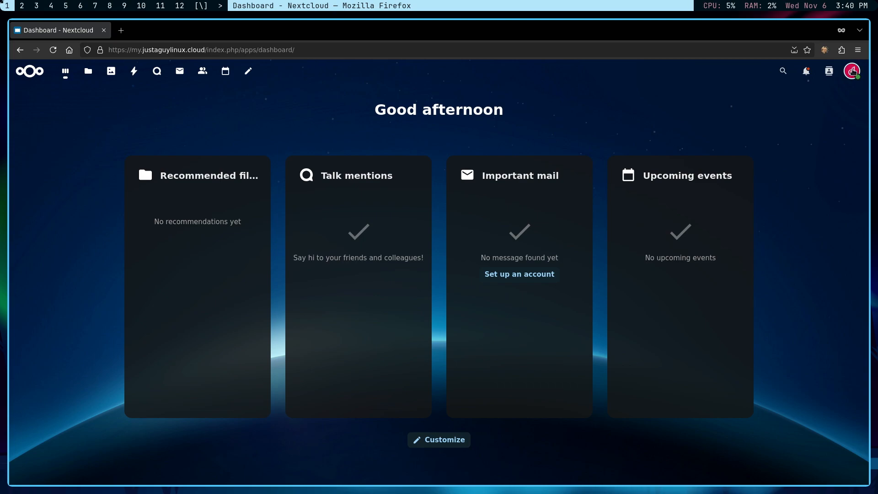
{"action": "left_click", "coordinate": [852, 72]}
{"action": "left_click", "coordinate": [797, 179]}
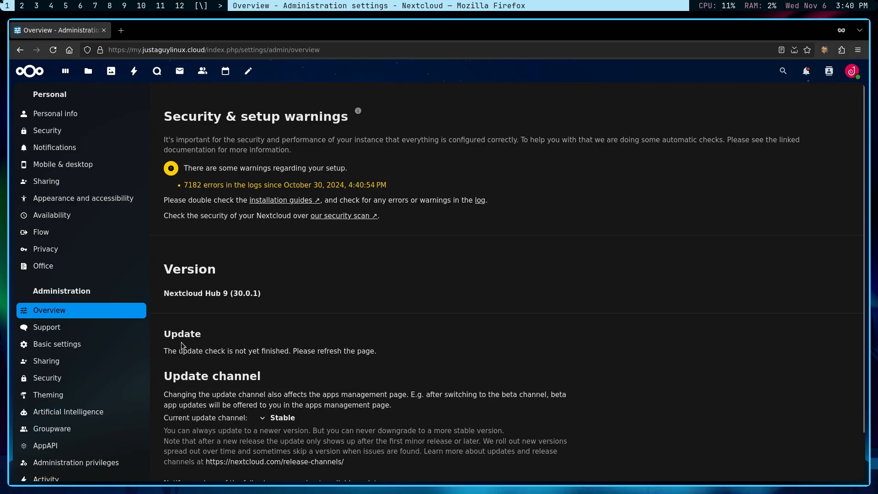
{"action": "scroll", "coordinate": [306, 350], "scroll_direction": "down", "scroll_amount": 2}
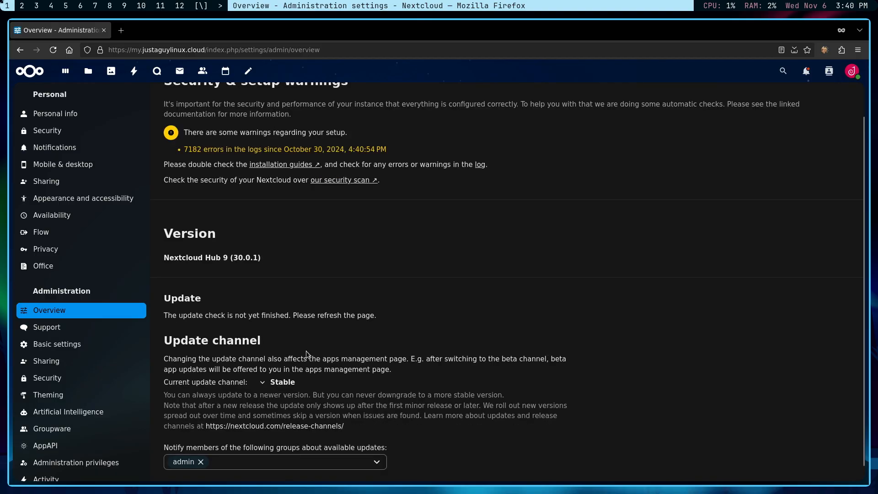
{"action": "left_click", "coordinate": [58, 48]}
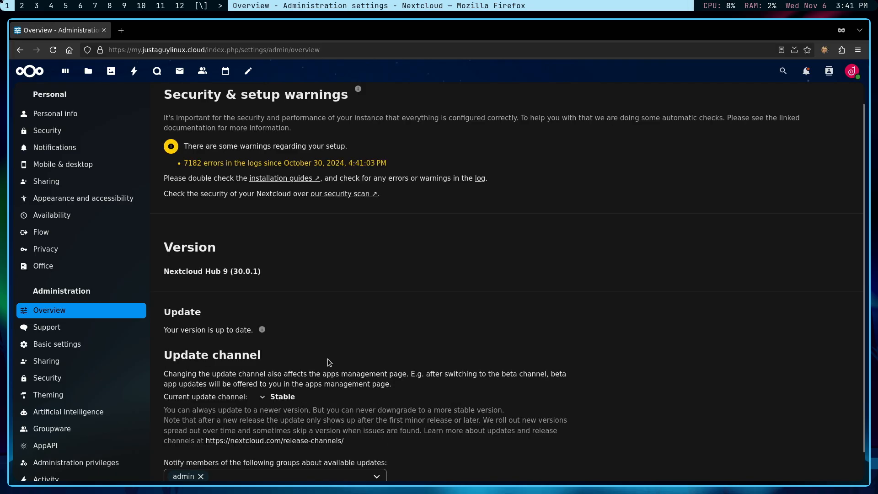
Open Basic settings and review the SMTP email server setup on port 587.
{"action": "left_click", "coordinate": [66, 348]}
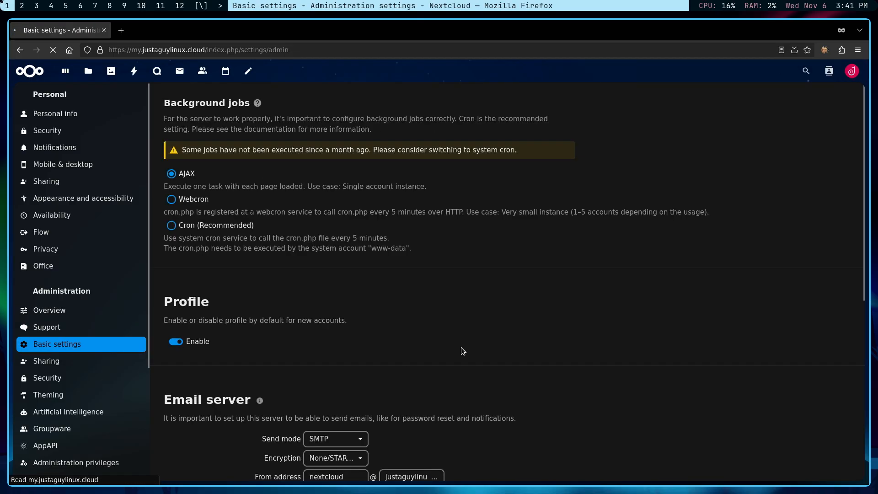
{"action": "scroll", "coordinate": [461, 351], "scroll_direction": "down", "scroll_amount": 5}
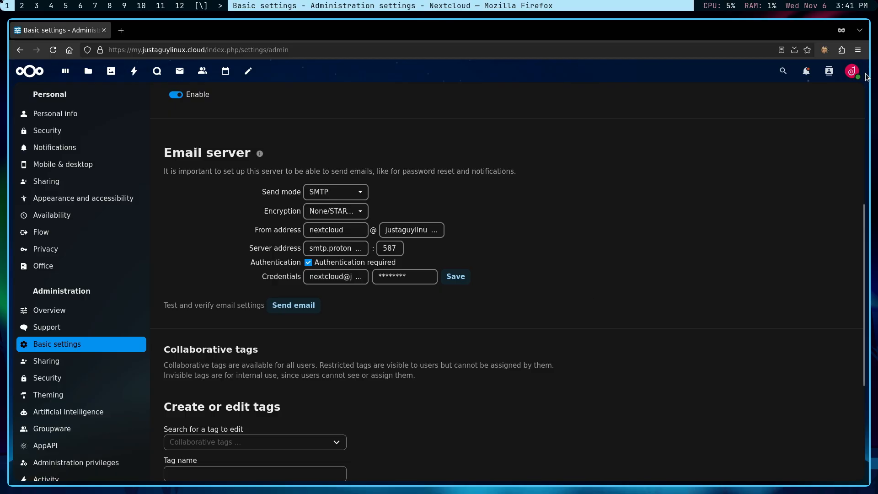
On the Accounts page, start a new account named 'Spouse' and enter its email address.
{"action": "left_click", "coordinate": [851, 73]}
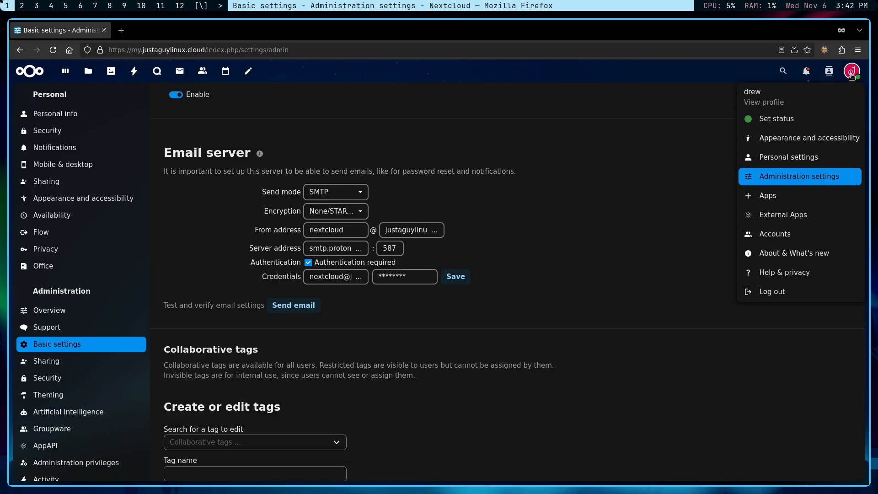
{"action": "left_click", "coordinate": [774, 236]}
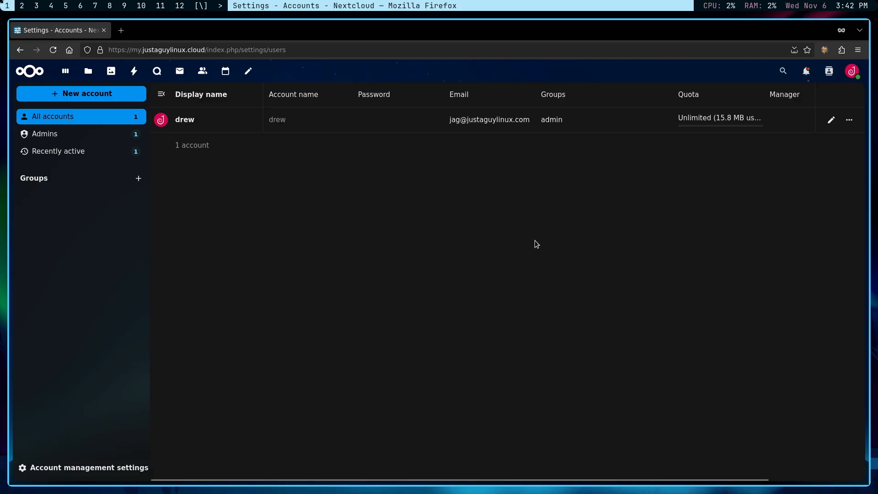
{"action": "left_click", "coordinate": [95, 95]}
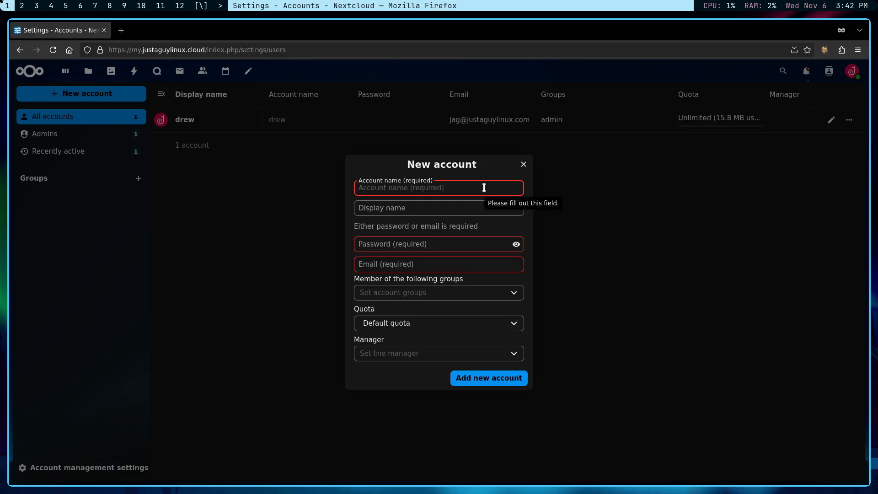
{"action": "type", "text": "Spous"}
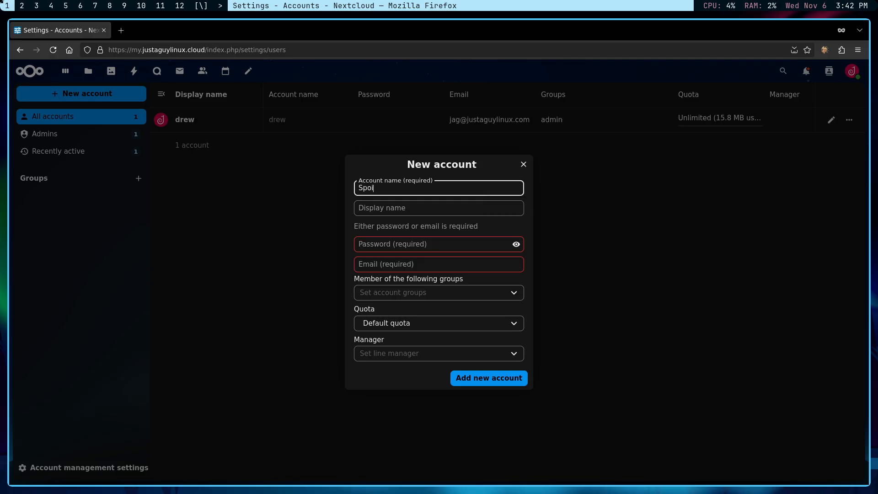
{"action": "type", "text": "e"}
{"action": "left_click", "coordinate": [384, 270]}
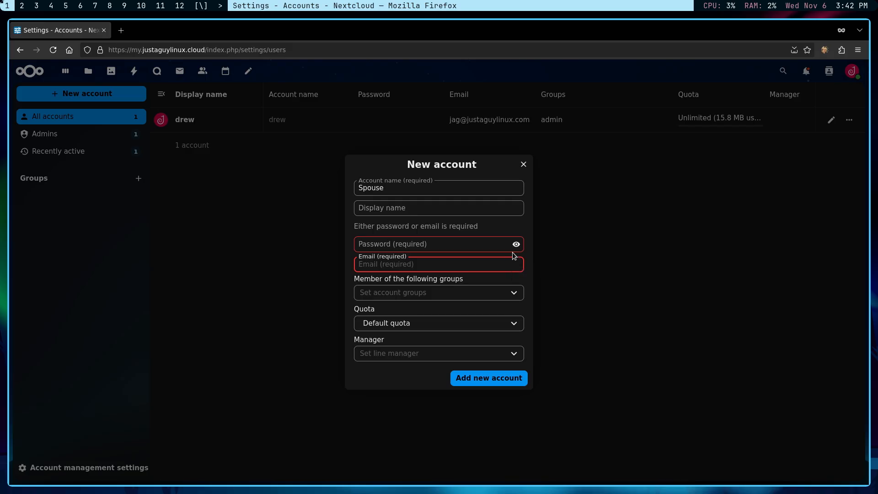
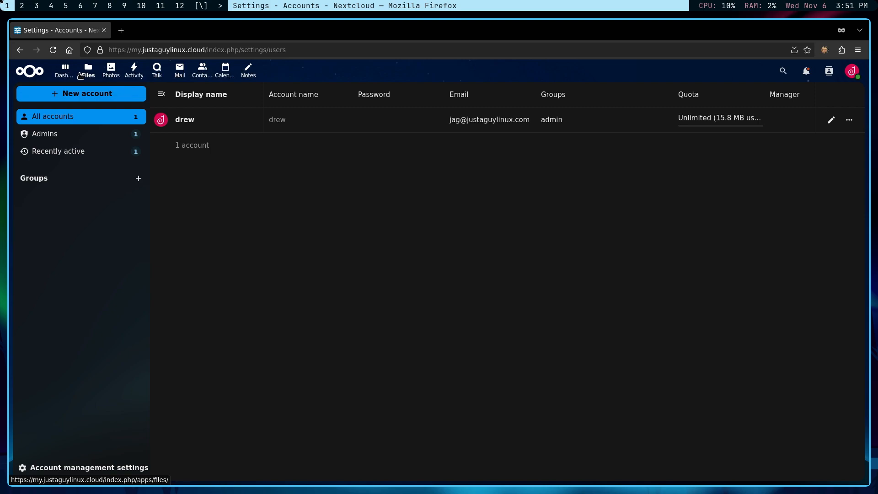
In the Apps page's Featured apps list, disable the Mail app.
{"action": "left_click", "coordinate": [851, 73]}
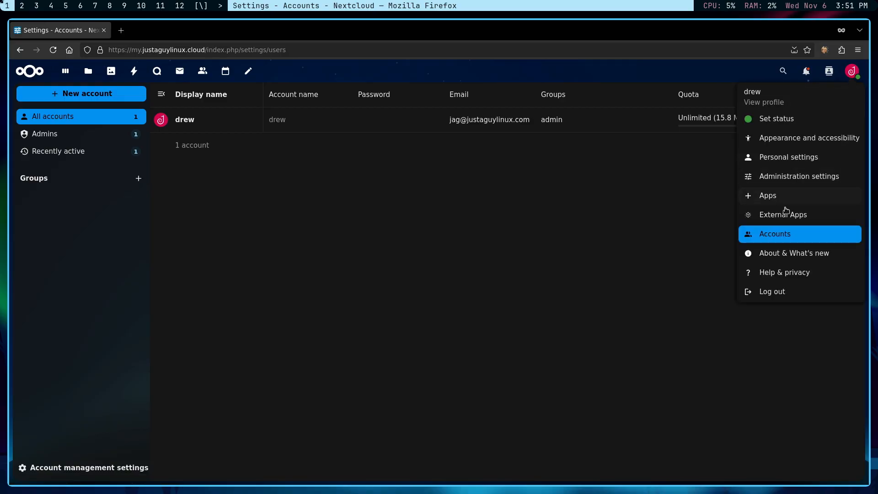
{"action": "left_click", "coordinate": [771, 195]}
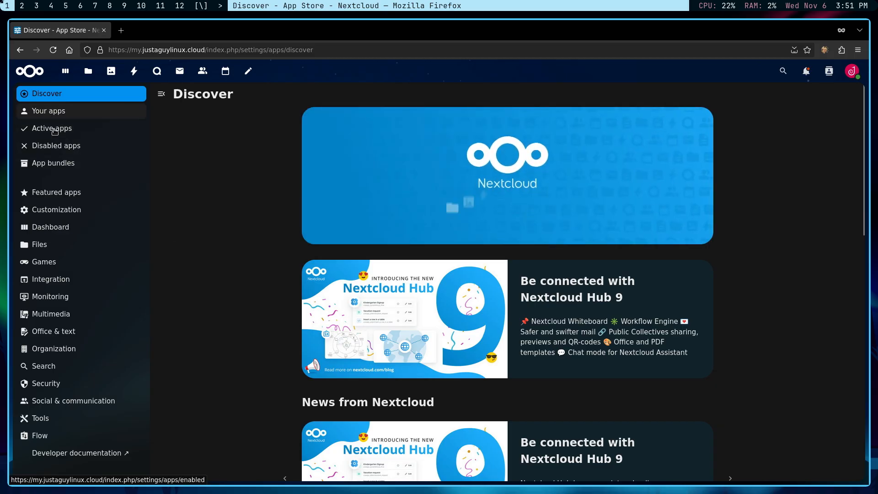
{"action": "left_click", "coordinate": [61, 193]}
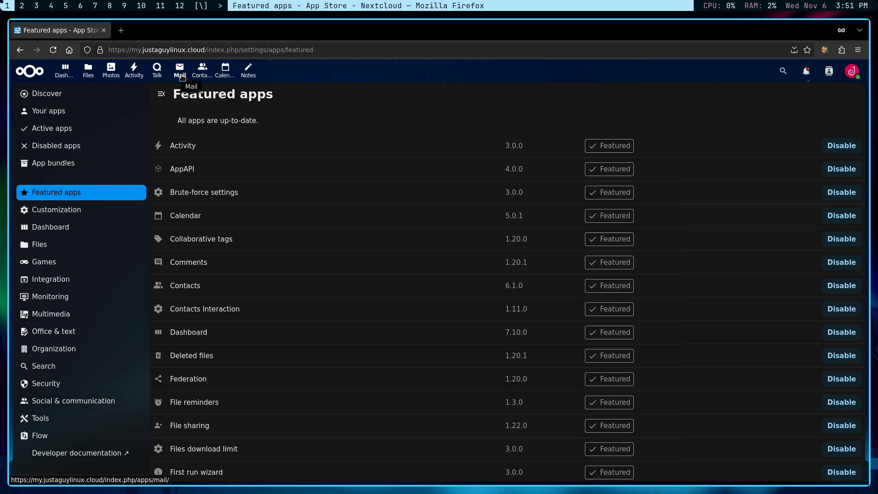
{"action": "scroll", "coordinate": [602, 256], "scroll_direction": "down", "scroll_amount": 3}
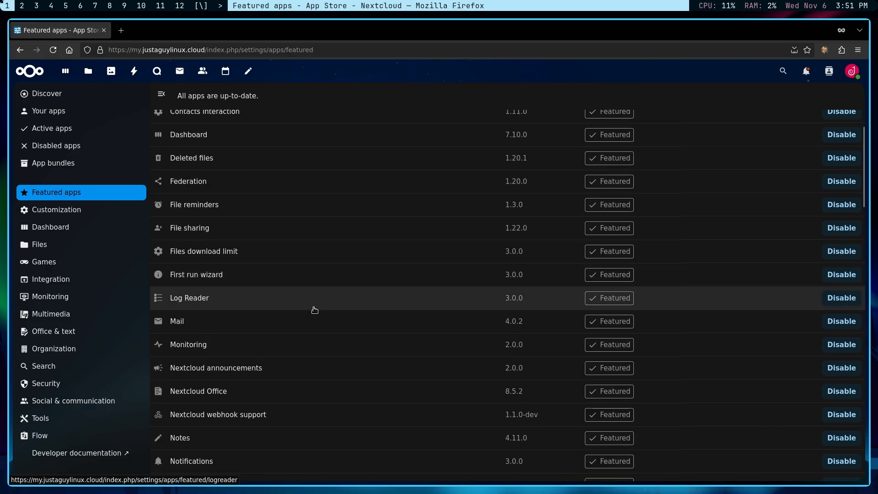
{"action": "left_click", "coordinate": [842, 321]}
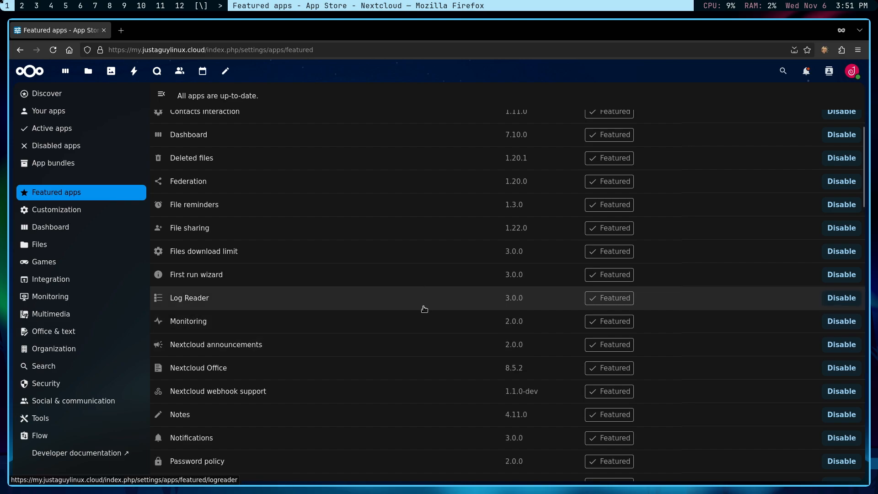
{"action": "scroll", "coordinate": [425, 309], "scroll_direction": "up", "scroll_amount": 5}
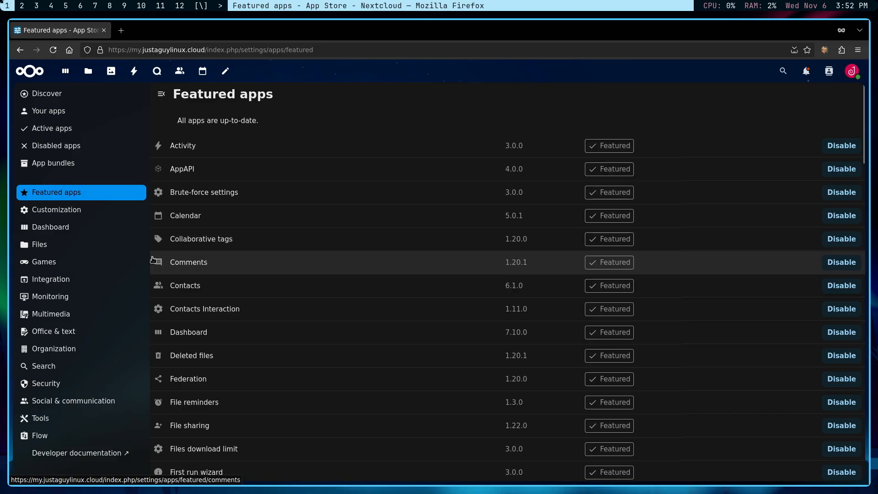
Browse the Customization apps and download and enable Custom CSS.
{"action": "left_click", "coordinate": [64, 213]}
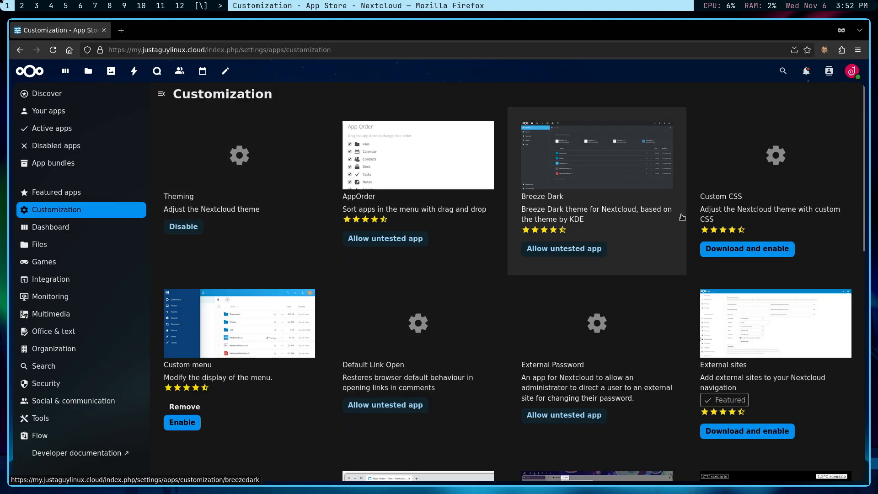
{"action": "scroll", "coordinate": [734, 321], "scroll_direction": "down", "scroll_amount": 5}
{"action": "scroll", "coordinate": [734, 320], "scroll_direction": "down", "scroll_amount": 5}
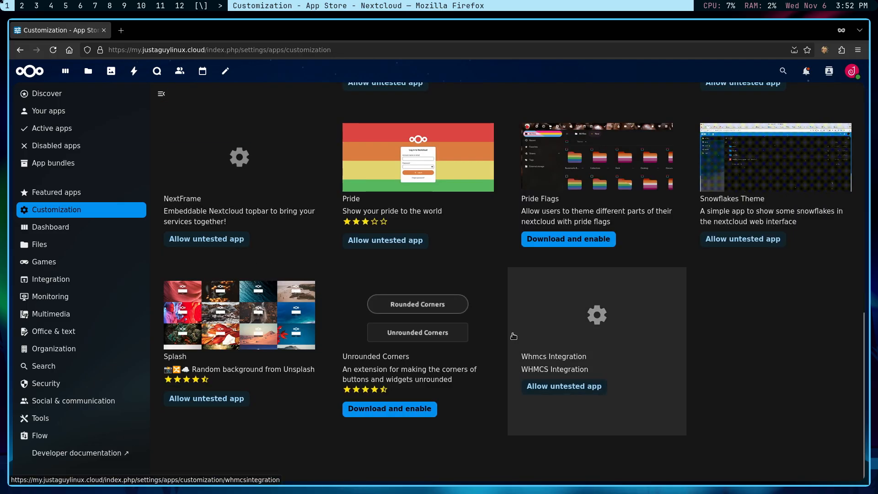
{"action": "scroll", "coordinate": [515, 332], "scroll_direction": "up", "scroll_amount": 10}
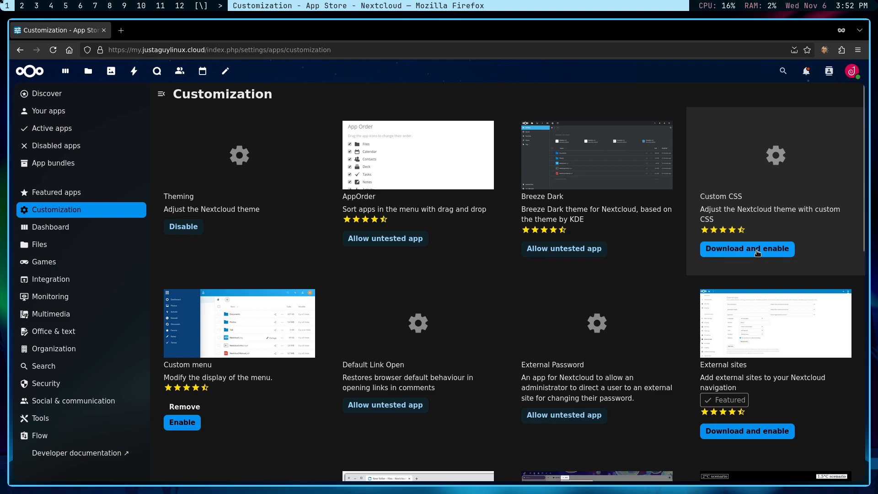
{"action": "left_click", "coordinate": [737, 250]}
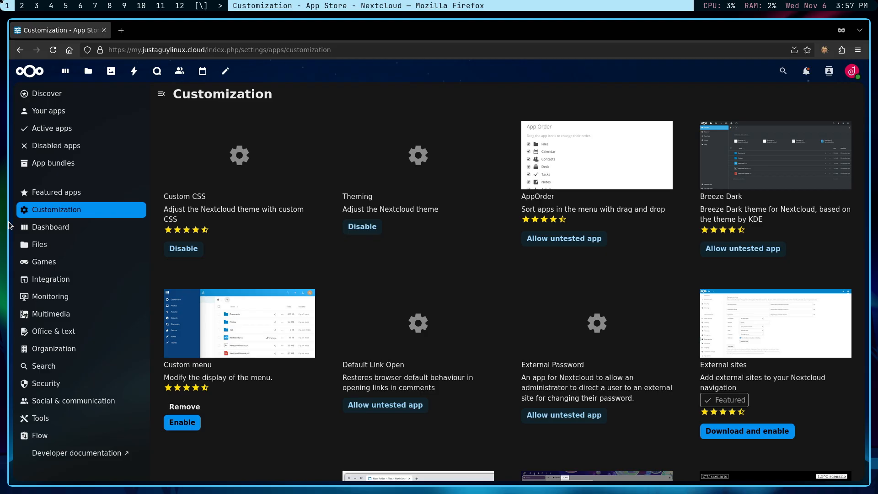
In a new tab, open the Dracula theme's Nextcloud page and scroll to its install steps.
{"action": "left_click", "coordinate": [121, 30]}
{"action": "type", "text": "dra"}
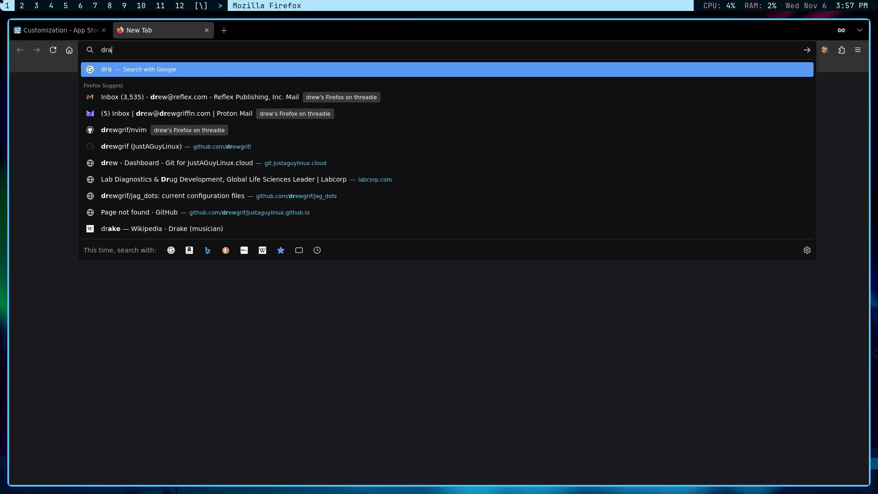
{"action": "type", "text": "cula"}
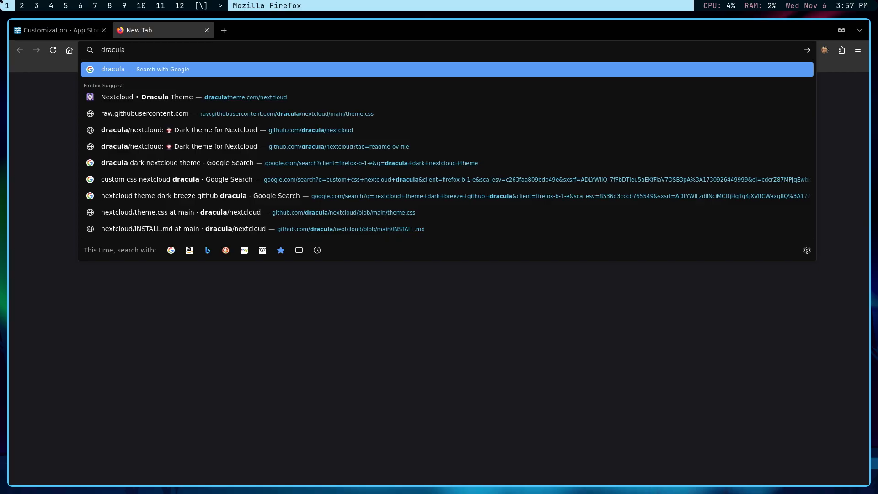
{"action": "left_click", "coordinate": [221, 101]}
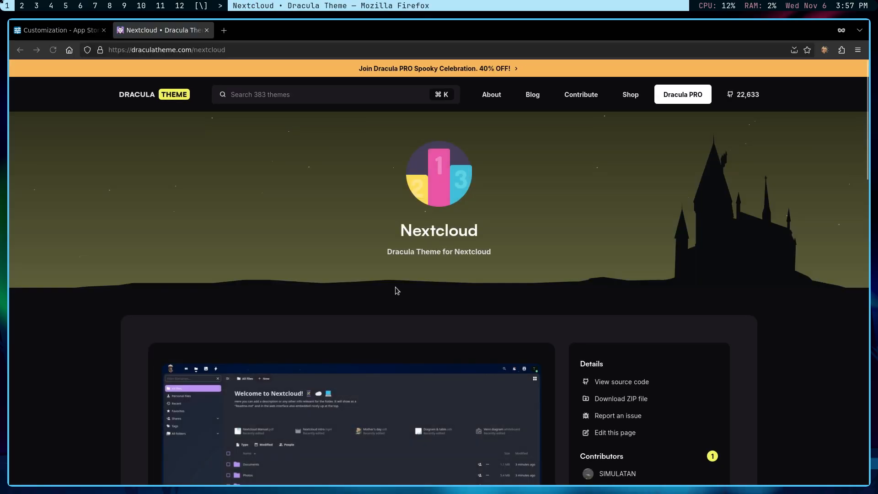
{"action": "scroll", "coordinate": [393, 284], "scroll_direction": "down", "scroll_amount": 5}
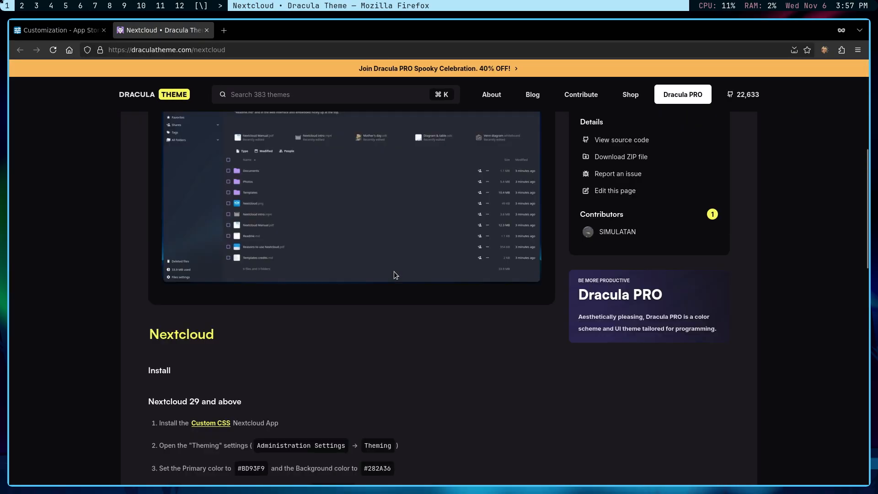
{"action": "scroll", "coordinate": [395, 279], "scroll_direction": "down", "scroll_amount": 2}
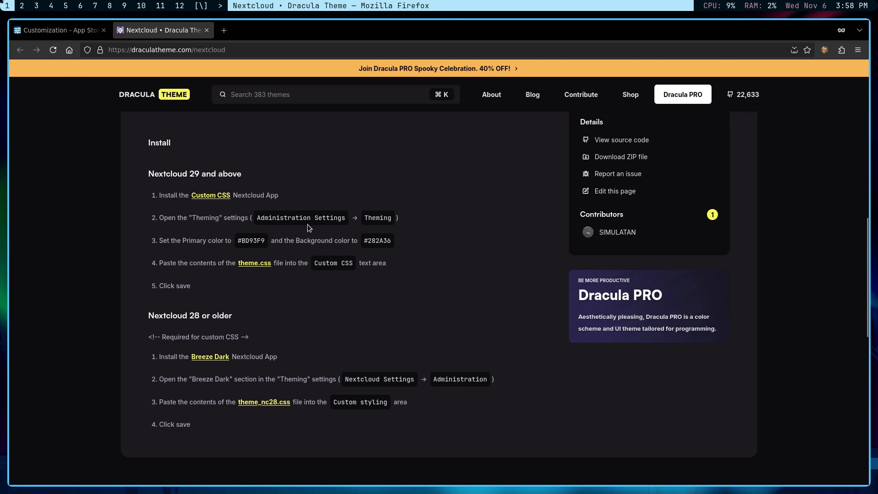
Open the Theming section of the Nextcloud administration settings.
{"action": "left_click", "coordinate": [54, 30]}
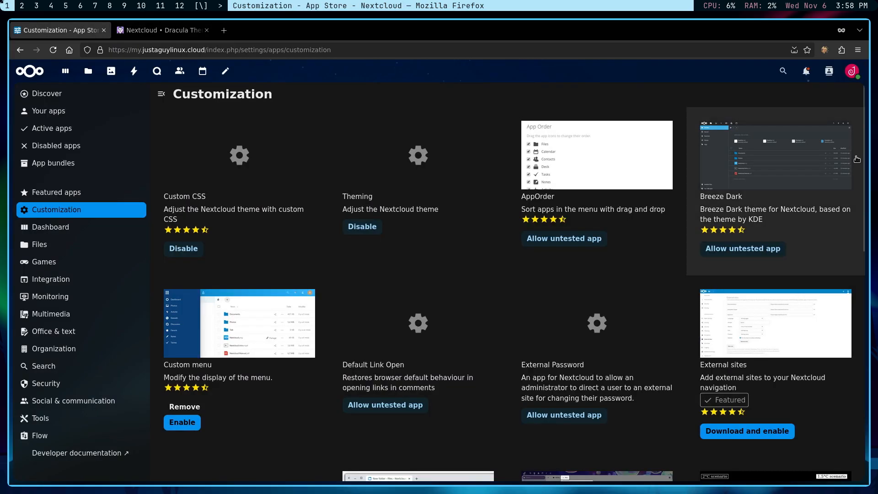
{"action": "left_click", "coordinate": [852, 71]}
{"action": "left_click", "coordinate": [799, 176]}
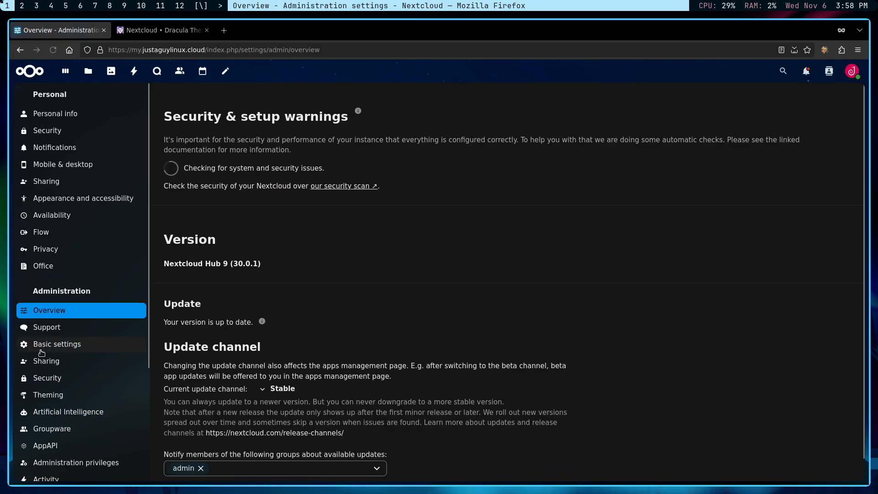
{"action": "scroll", "coordinate": [64, 330], "scroll_direction": "down", "scroll_amount": 2}
{"action": "left_click", "coordinate": [46, 297]}
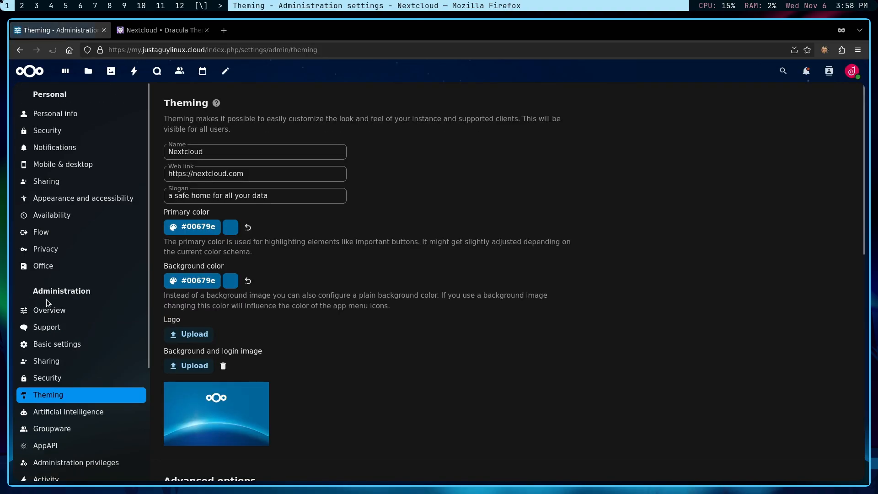
{"action": "left_click", "coordinate": [220, 151]}
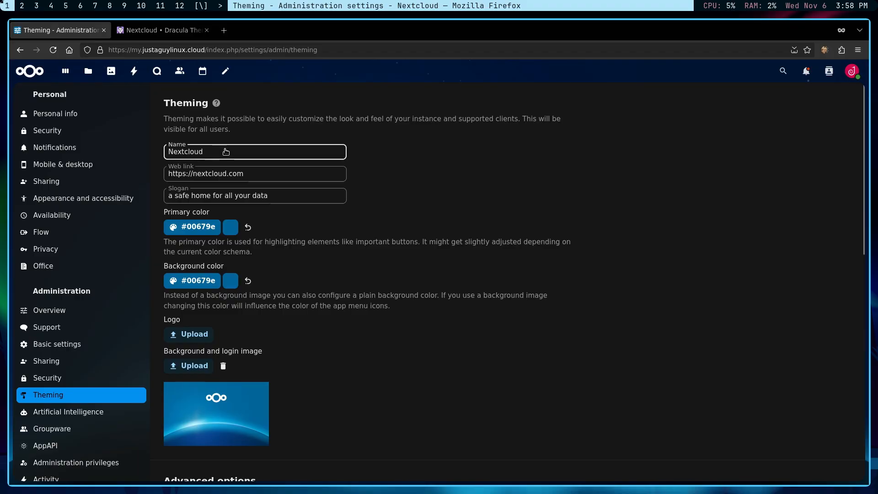
{"action": "left_click_drag", "start_coordinate": [224, 153], "coordinate": [160, 151]}
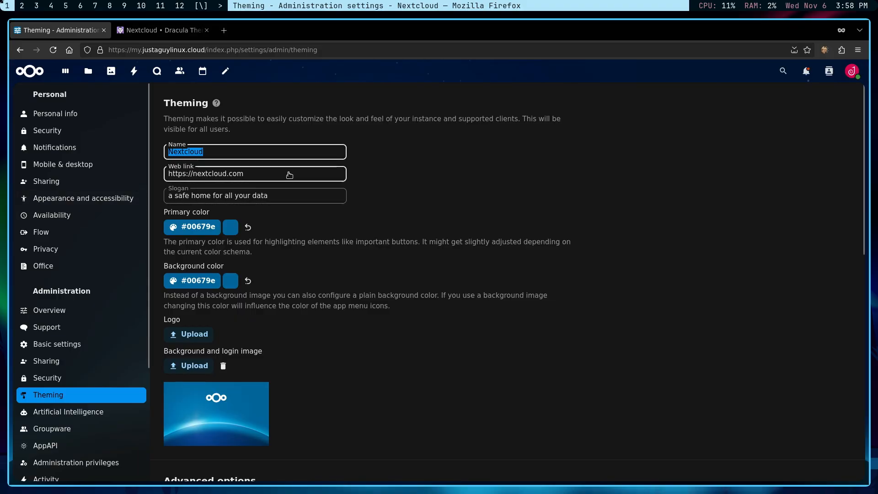
{"action": "type", "text": "justa"}
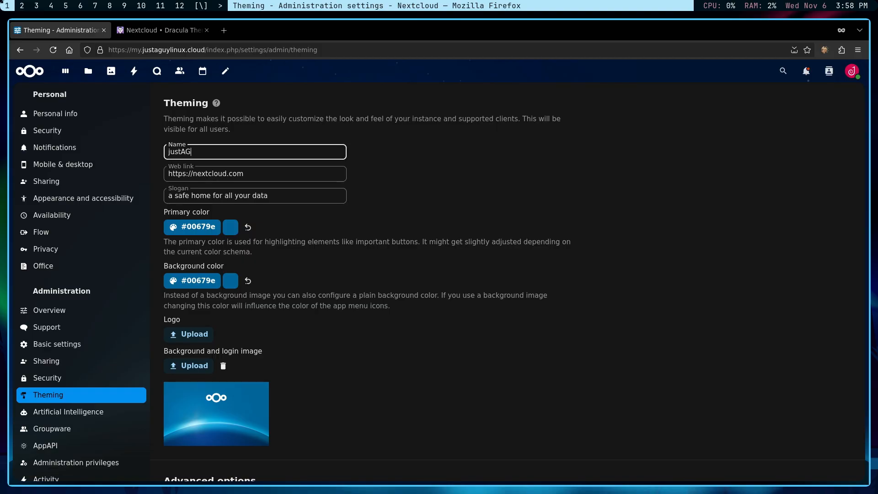
{"action": "type", "text": "Guy Linux"}
{"action": "key", "text": "Tab"}
{"action": "type", "text": "https://m"}
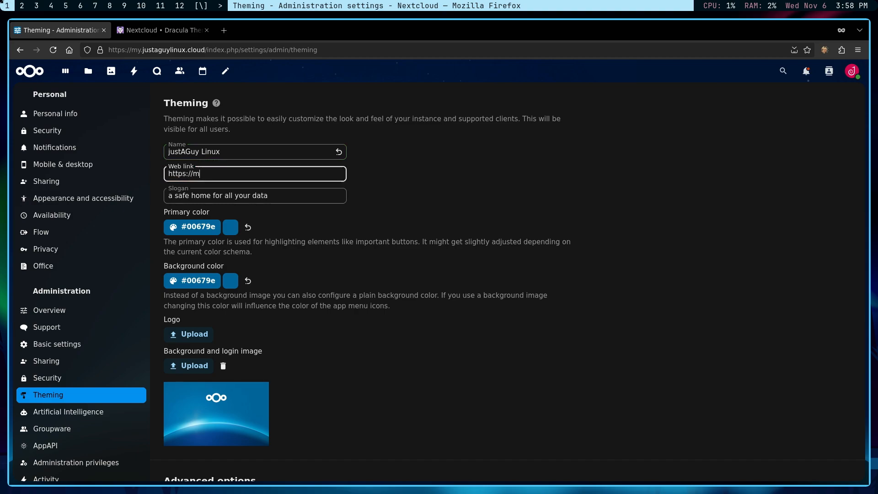
{"action": "type", "text": "y.justagiuylinux.cloud"}
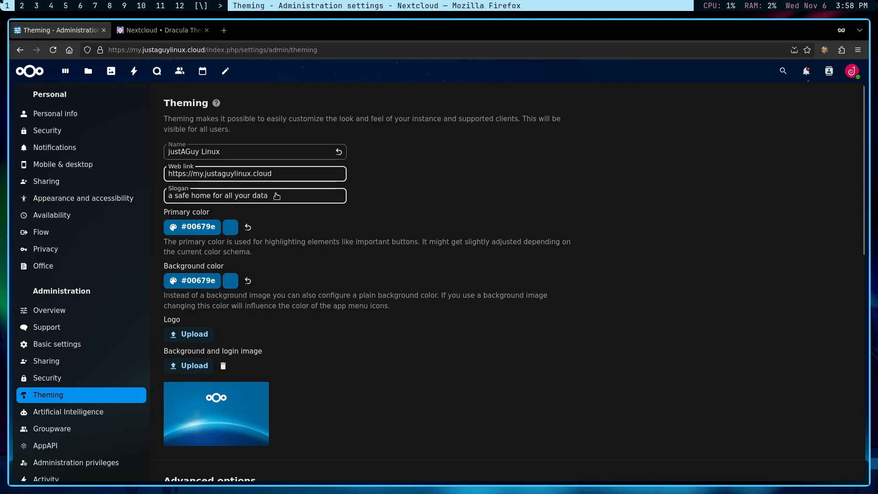
{"action": "key", "text": "Tab"}
{"action": "type", "text": "e"}
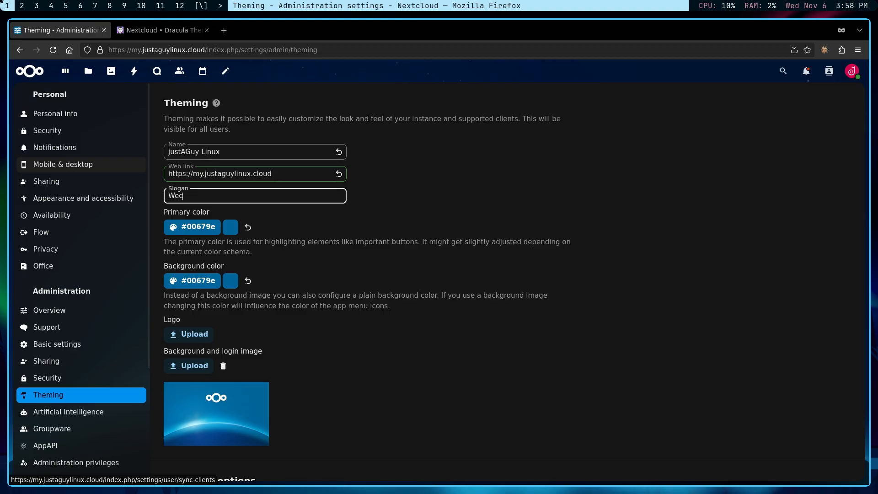
{"action": "type", "text": "lcome"}
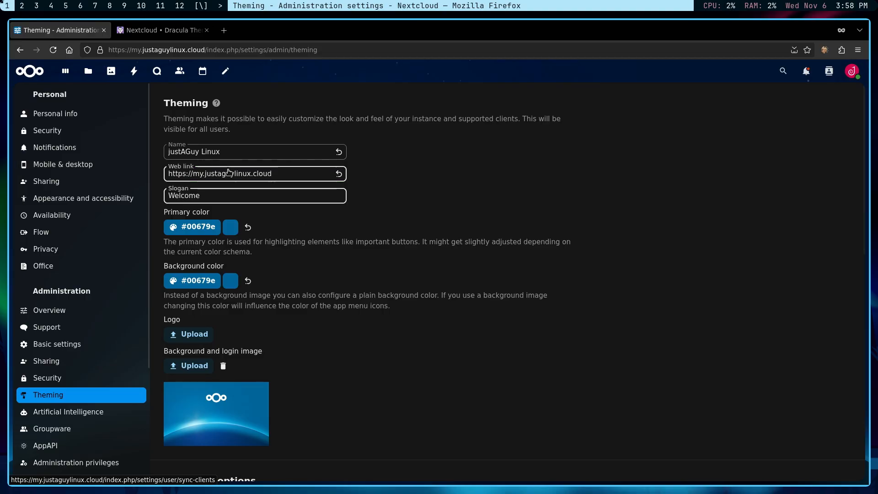
{"action": "left_click", "coordinate": [147, 31]}
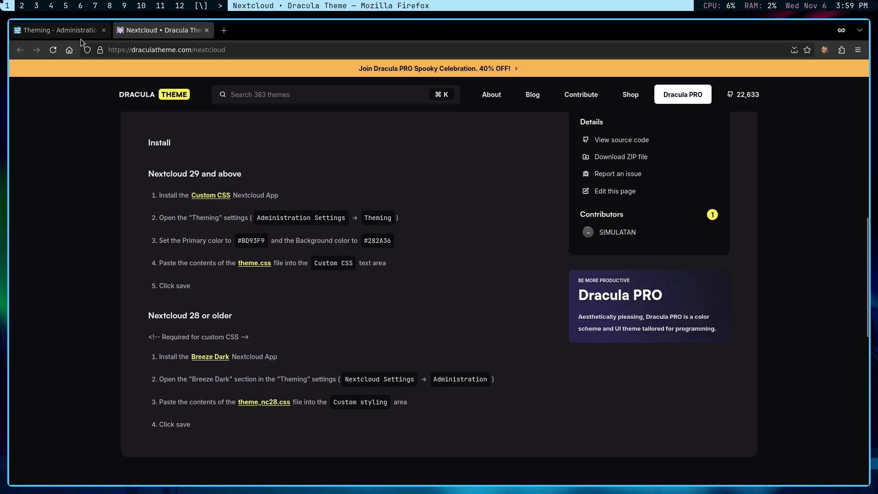
Copy BD93F9 from the Dracula page and set it as the Theming primary colour.
{"action": "double_click", "coordinate": [253, 240]}
{"action": "right_click", "coordinate": [255, 240]}
{"action": "left_click", "coordinate": [275, 248]}
{"action": "left_click", "coordinate": [59, 30]}
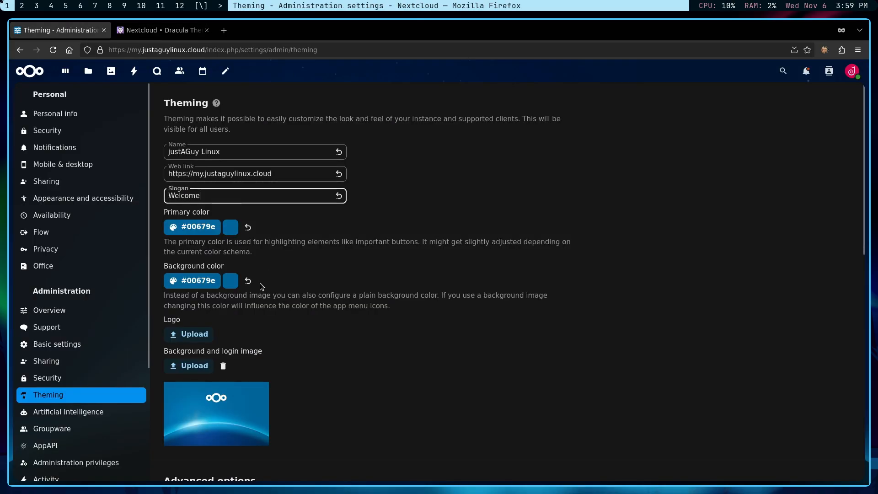
{"action": "left_click", "coordinate": [202, 227]}
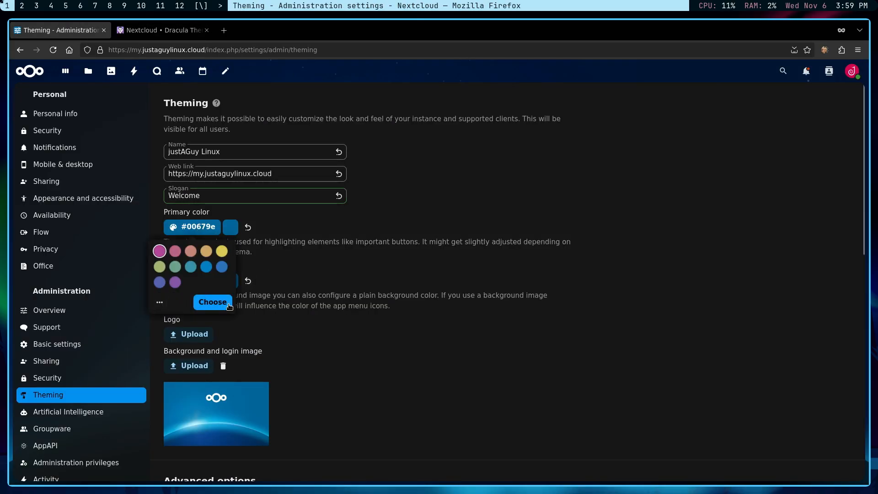
{"action": "left_click", "coordinate": [160, 304]}
{"action": "left_click_drag", "start_coordinate": [201, 346], "coordinate": [181, 346]}
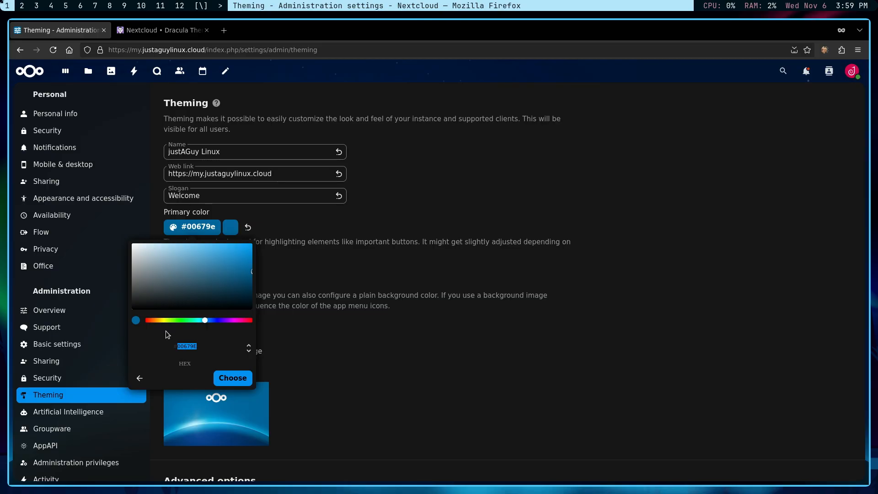
{"action": "key", "text": "ctrl+v"}
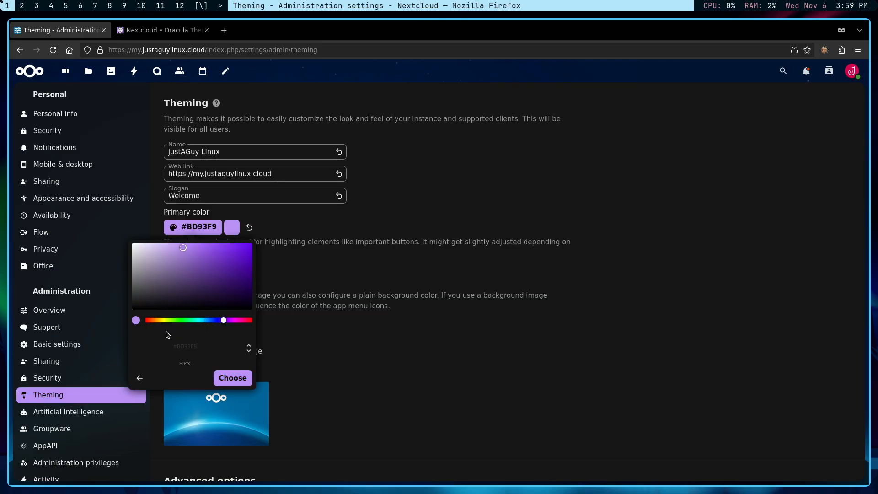
{"action": "left_click", "coordinate": [233, 377]}
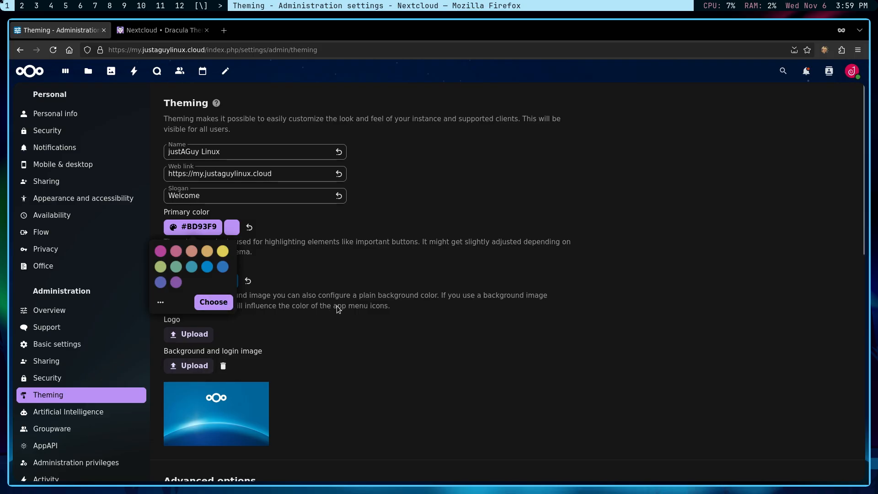
{"action": "left_click", "coordinate": [351, 283]}
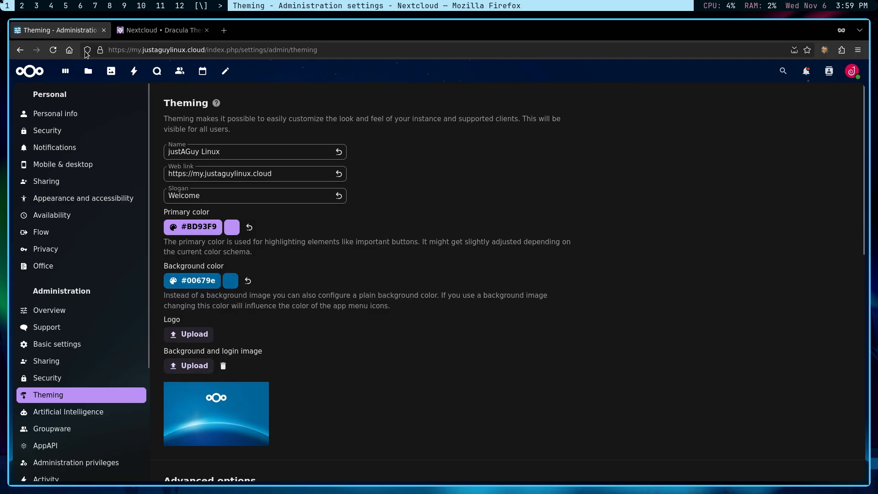
Copy 282A36 from the Dracula page and set it as the Theming background colour.
{"action": "left_click", "coordinate": [151, 30]}
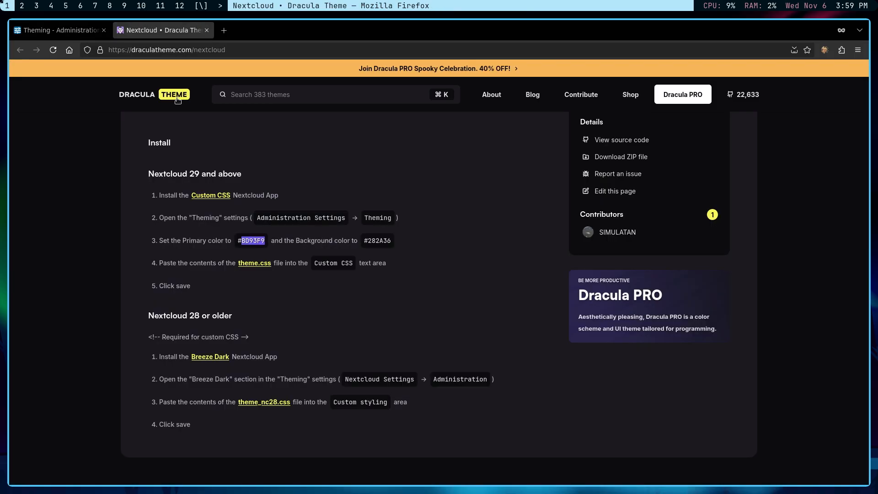
{"action": "double_click", "coordinate": [387, 242]}
{"action": "right_click", "coordinate": [387, 243]}
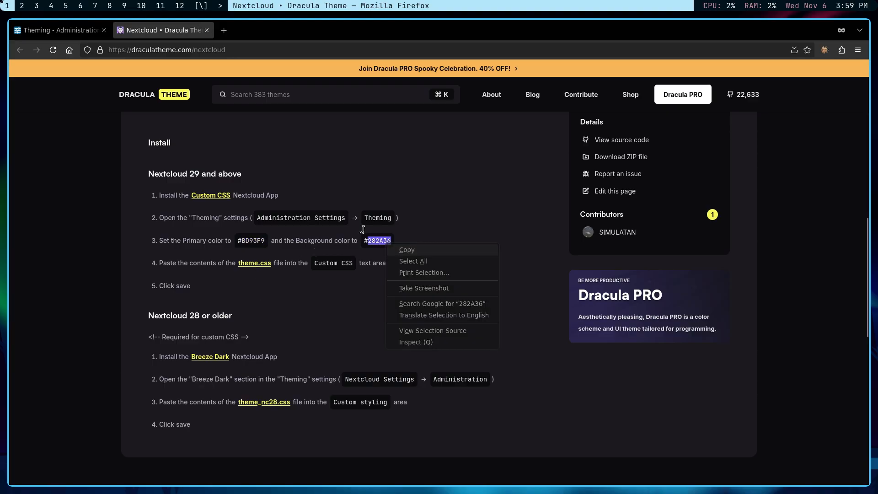
{"action": "left_click", "coordinate": [55, 30]}
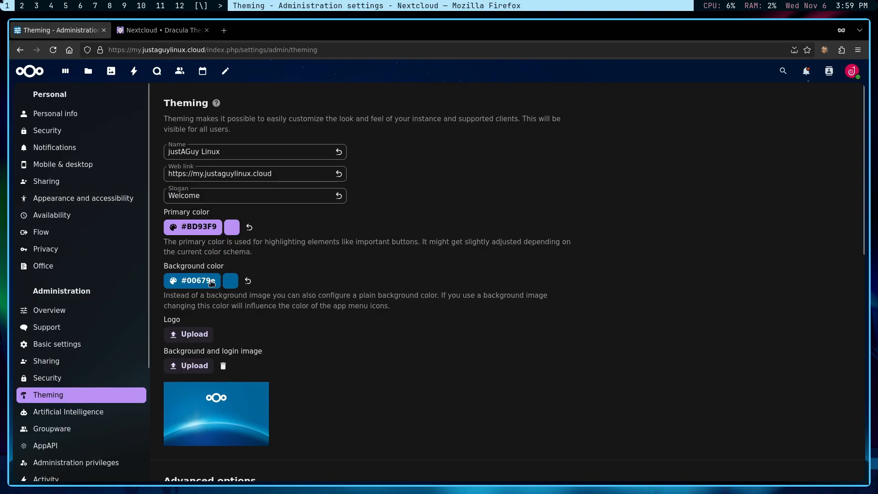
{"action": "left_click", "coordinate": [212, 282]}
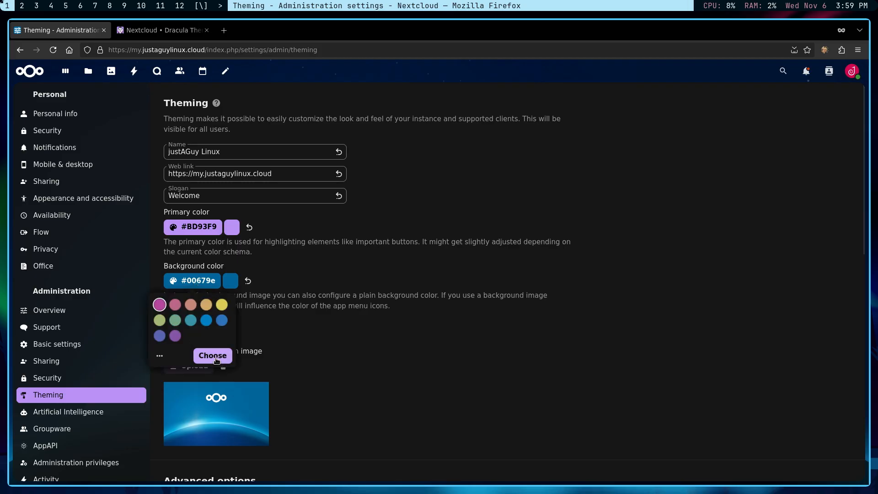
{"action": "left_click", "coordinate": [160, 355]}
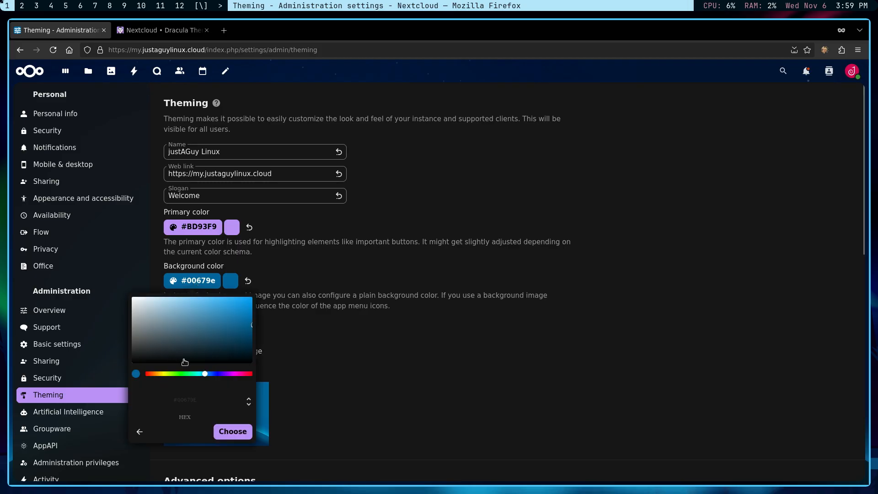
{"action": "double_click", "coordinate": [177, 399]}
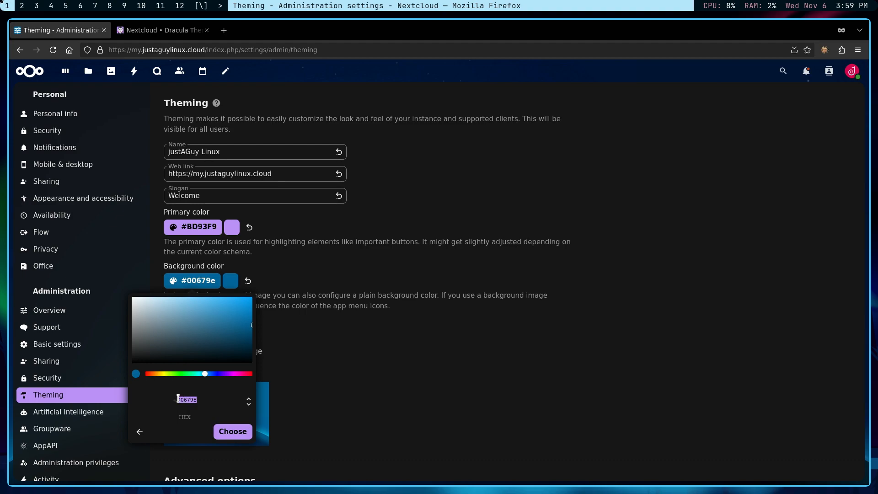
{"action": "key", "text": "ctrl+v"}
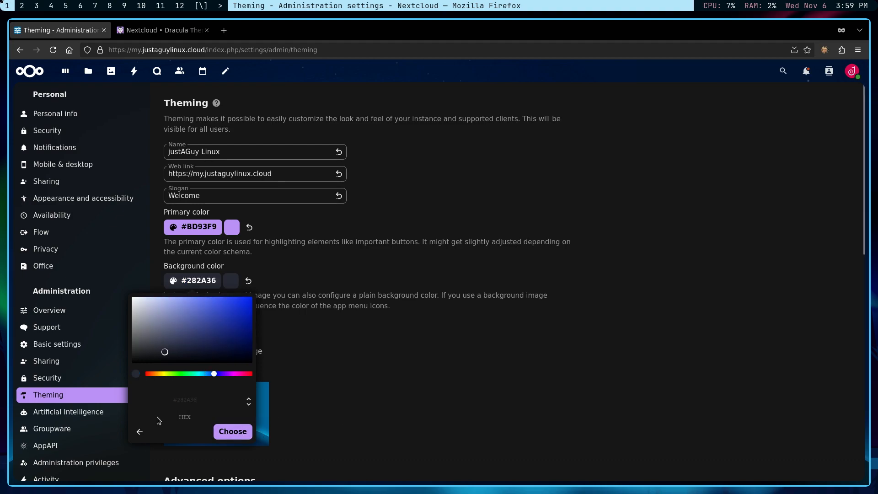
{"action": "left_click", "coordinate": [233, 431]}
{"action": "left_click", "coordinate": [316, 354]}
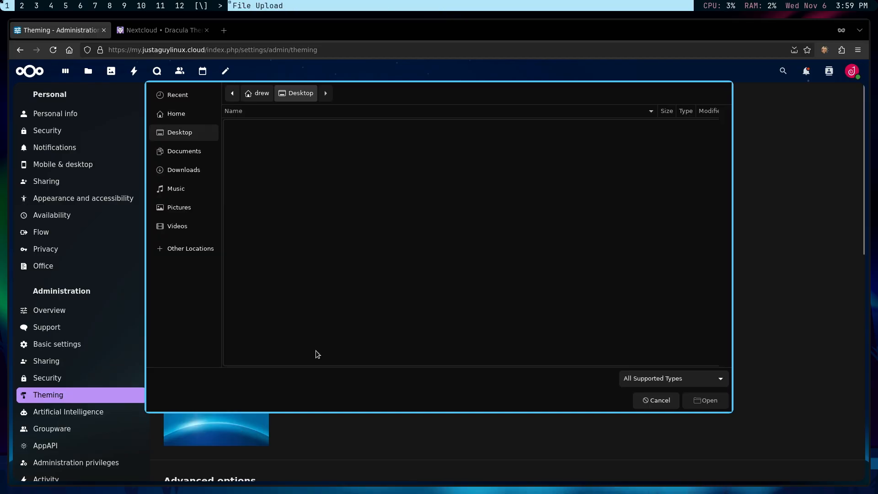
{"action": "left_click", "coordinate": [656, 400]}
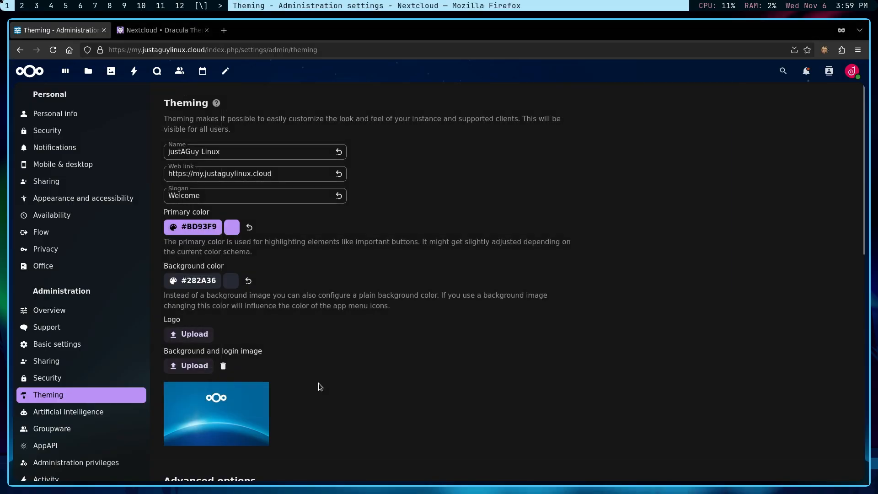
Open Dracula's raw theme.css file and copy its entire contents.
{"action": "scroll", "coordinate": [214, 302], "scroll_direction": "down", "scroll_amount": 5}
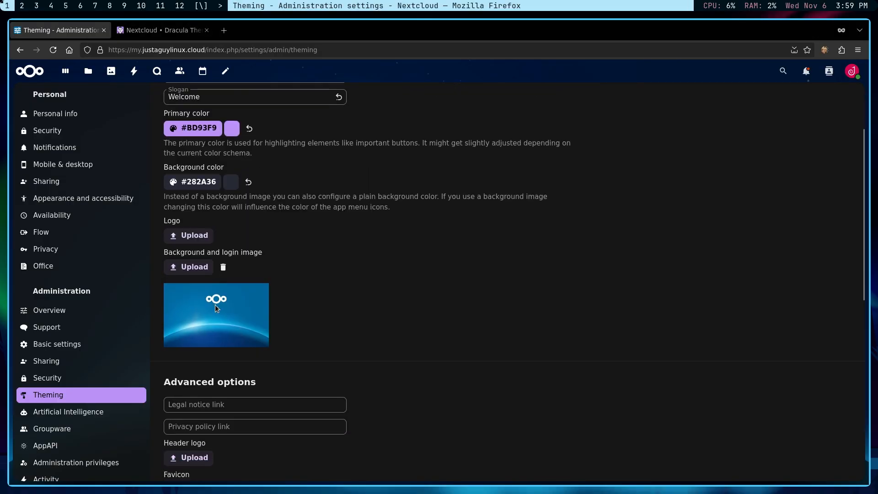
{"action": "scroll", "coordinate": [219, 322], "scroll_direction": "down", "scroll_amount": 3}
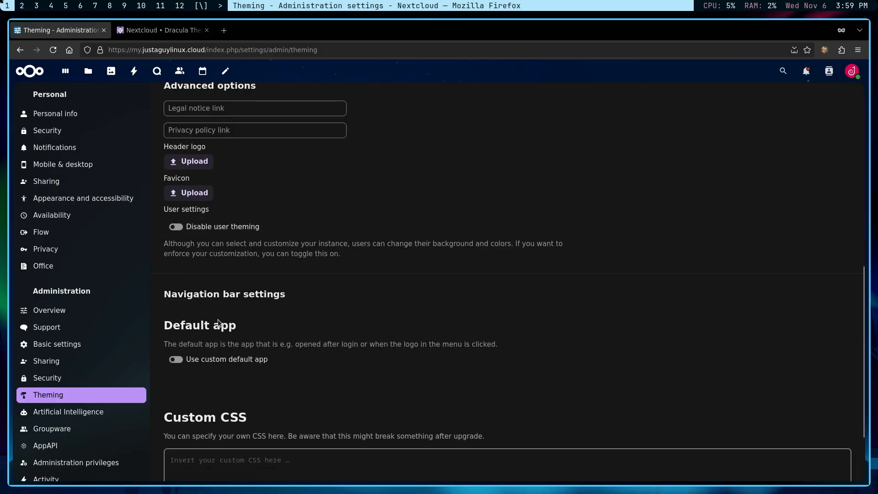
{"action": "scroll", "coordinate": [219, 321], "scroll_direction": "up", "scroll_amount": 7}
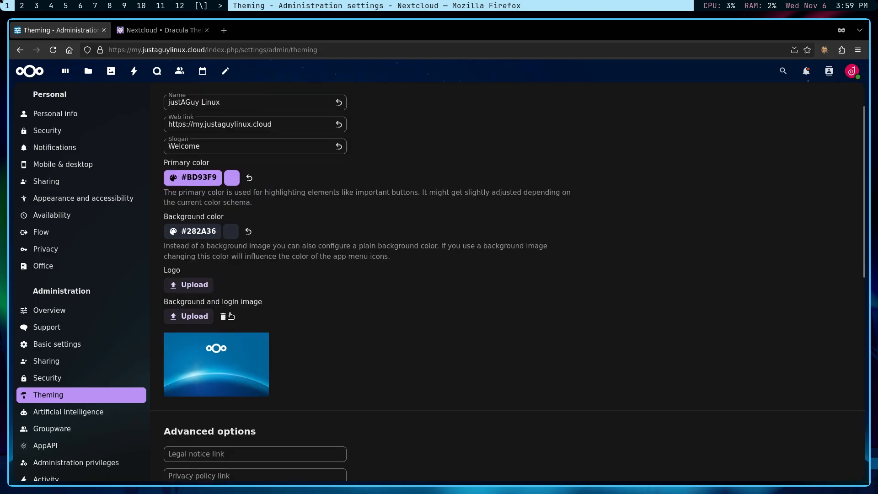
{"action": "left_click", "coordinate": [157, 32]}
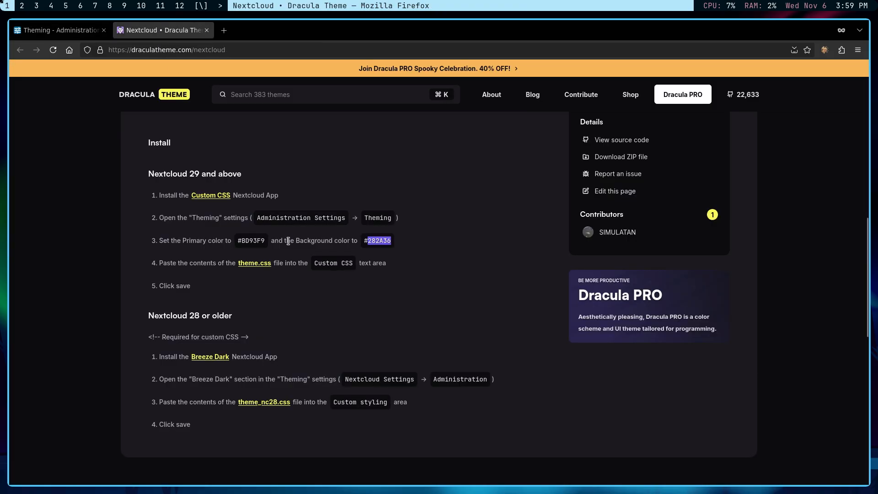
{"action": "left_click", "coordinate": [254, 264]}
{"action": "left_click_drag", "start_coordinate": [35, 247], "coordinate": [1, 67]}
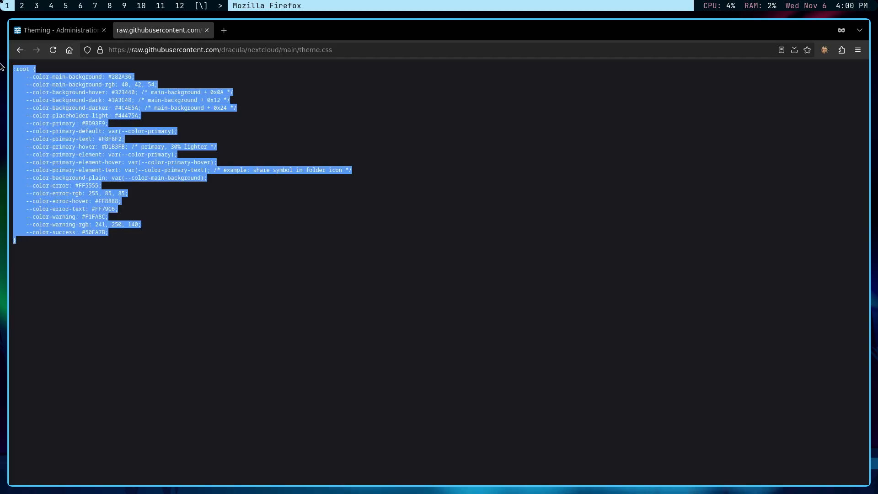
{"action": "right_click", "coordinate": [64, 111]}
{"action": "left_click", "coordinate": [88, 122]}
Paste the Dracula CSS into Custom CSS, save it with the admin password, and reload.
{"action": "left_click", "coordinate": [57, 30]}
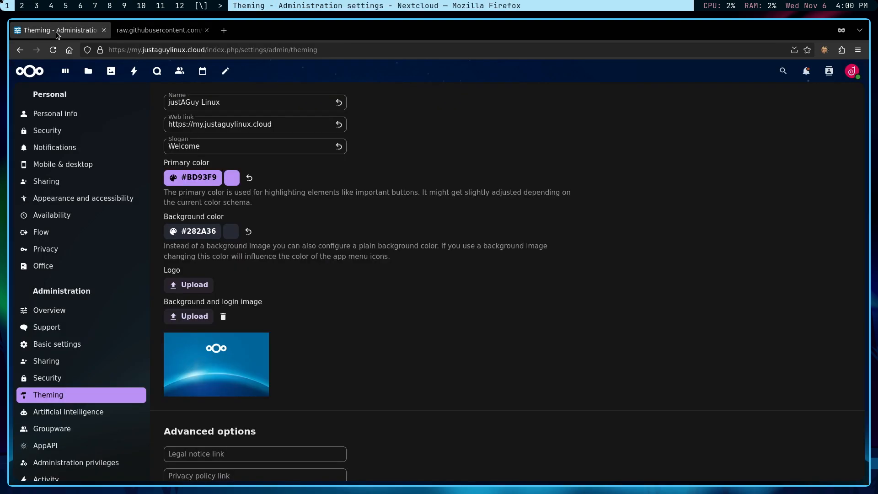
{"action": "scroll", "coordinate": [224, 354], "scroll_direction": "down", "scroll_amount": 5}
{"action": "scroll", "coordinate": [224, 355], "scroll_direction": "down", "scroll_amount": 6}
{"action": "left_click", "coordinate": [189, 373]}
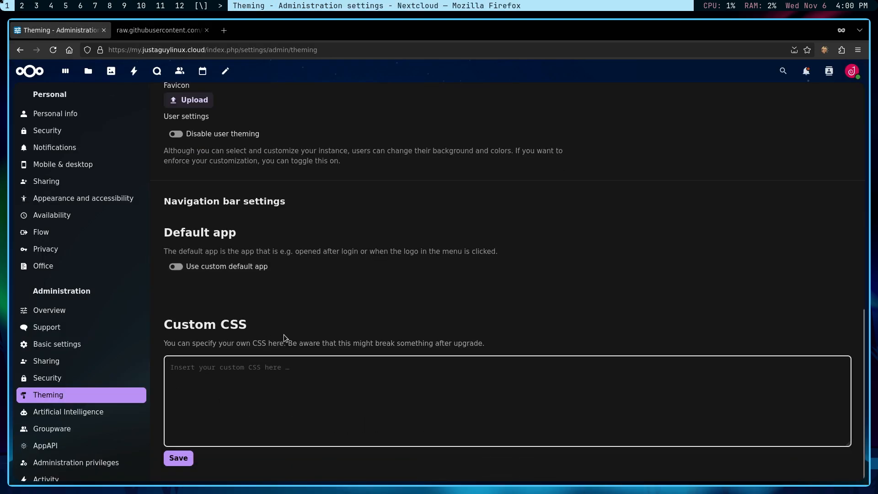
{"action": "key", "text": "ctrl+v"}
{"action": "left_click", "coordinate": [182, 464]}
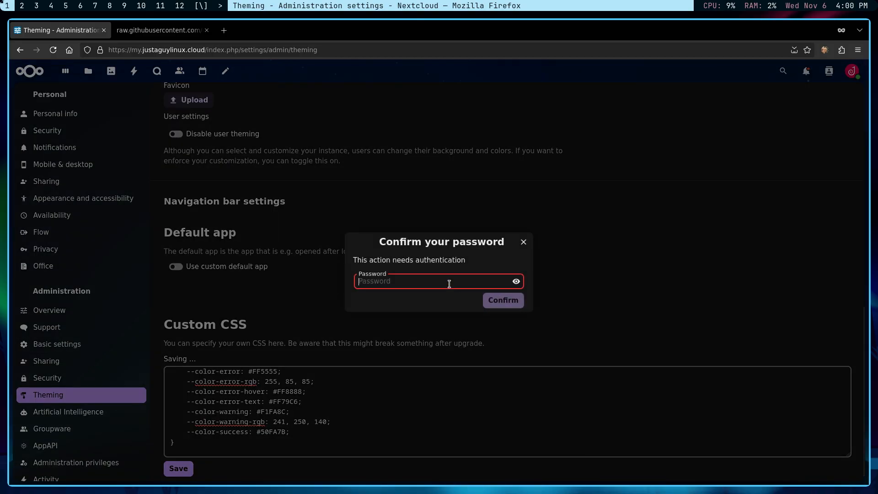
{"action": "type", "text": "***"}
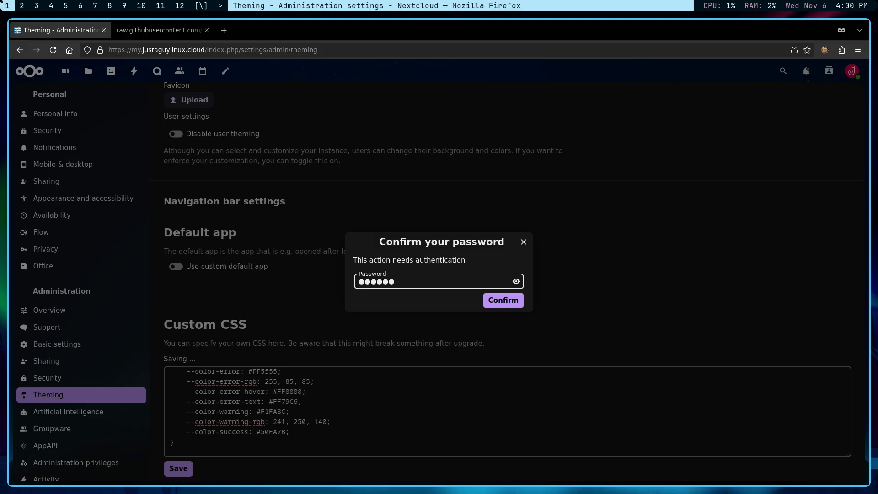
{"action": "key", "text": "Return"}
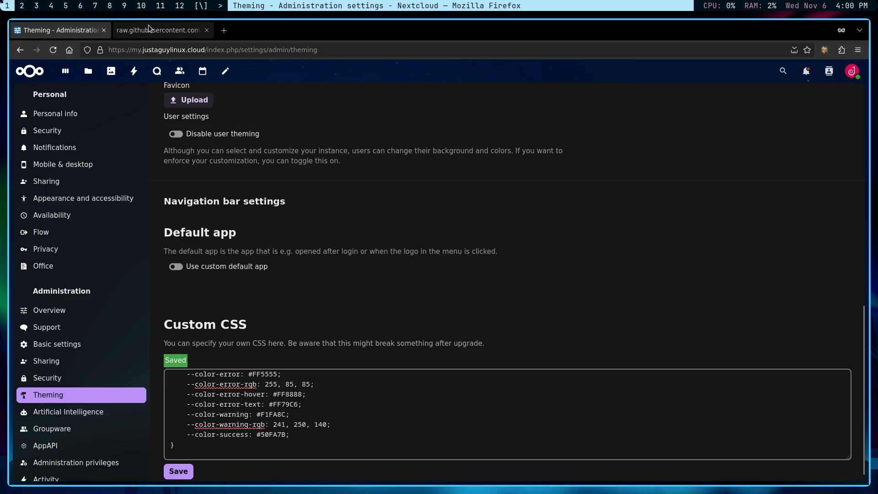
{"action": "left_click", "coordinate": [53, 50]}
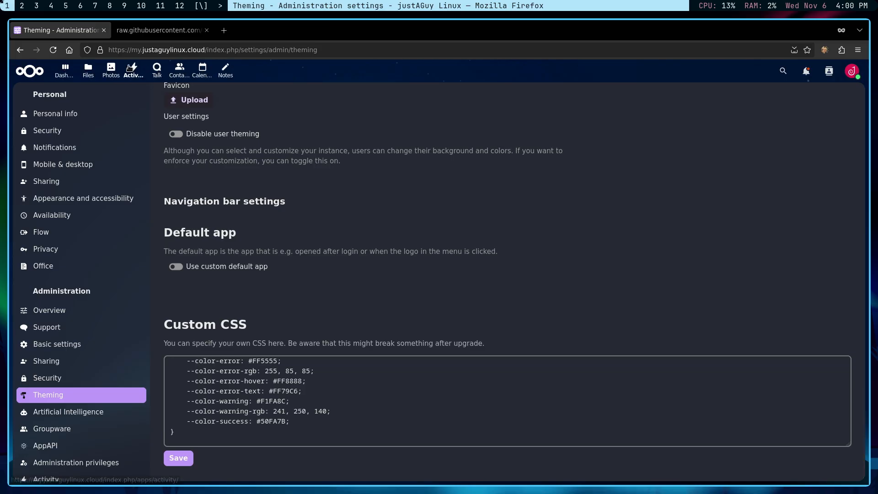
Delete the background and login image so plain #282A36 shows, then re-save the custom CSS.
{"action": "scroll", "coordinate": [279, 267], "scroll_direction": "up", "scroll_amount": 4}
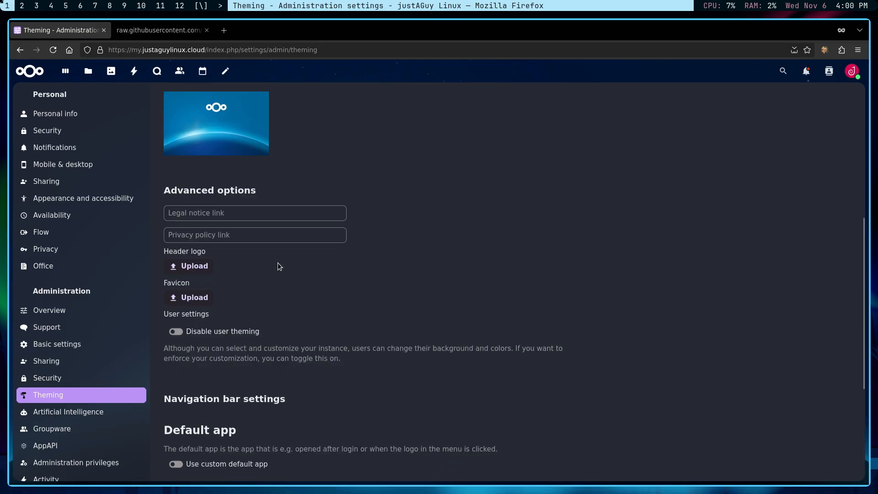
{"action": "scroll", "coordinate": [289, 276], "scroll_direction": "up", "scroll_amount": 4}
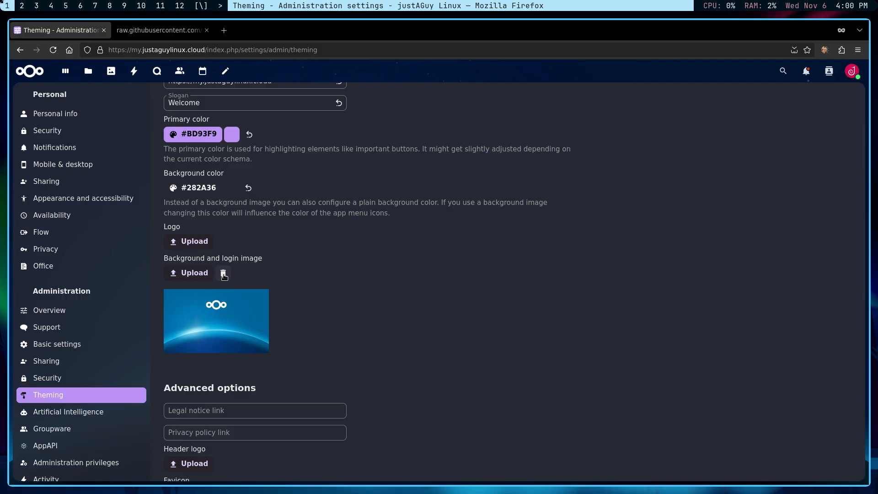
{"action": "left_click", "coordinate": [223, 273]}
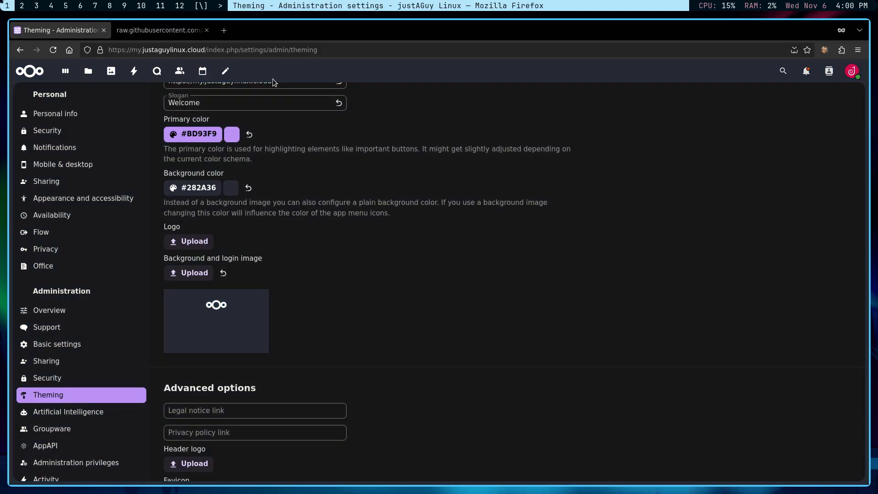
{"action": "scroll", "coordinate": [259, 153], "scroll_direction": "down", "scroll_amount": 10}
{"action": "left_click", "coordinate": [178, 471]}
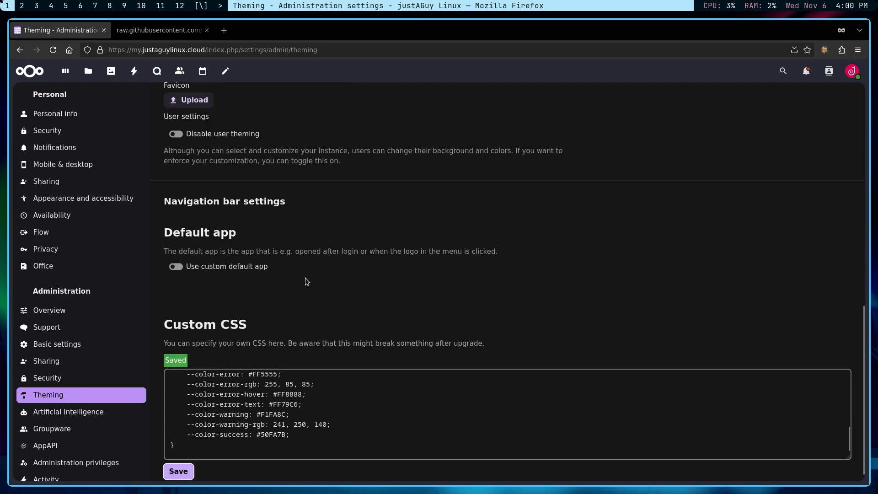
{"action": "scroll", "coordinate": [308, 282], "scroll_direction": "up", "scroll_amount": 5}
{"action": "scroll", "coordinate": [281, 164], "scroll_direction": "up", "scroll_amount": 5}
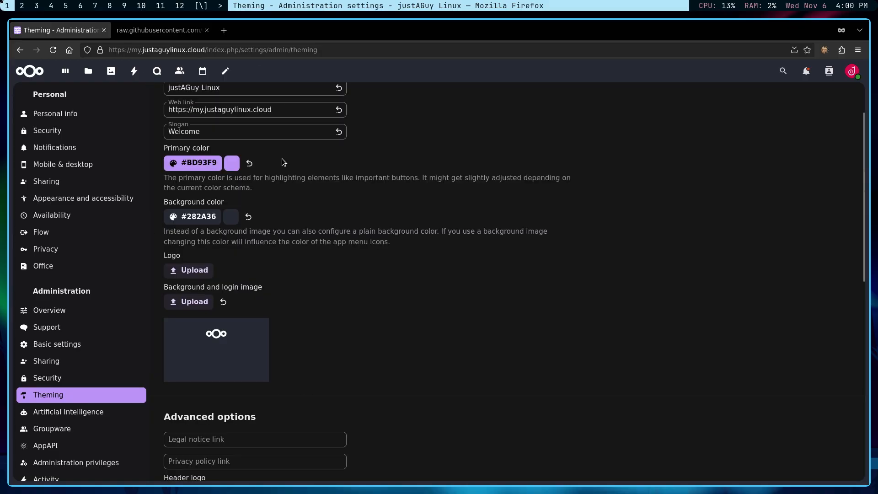
{"action": "scroll", "coordinate": [282, 167], "scroll_direction": "up", "scroll_amount": 1}
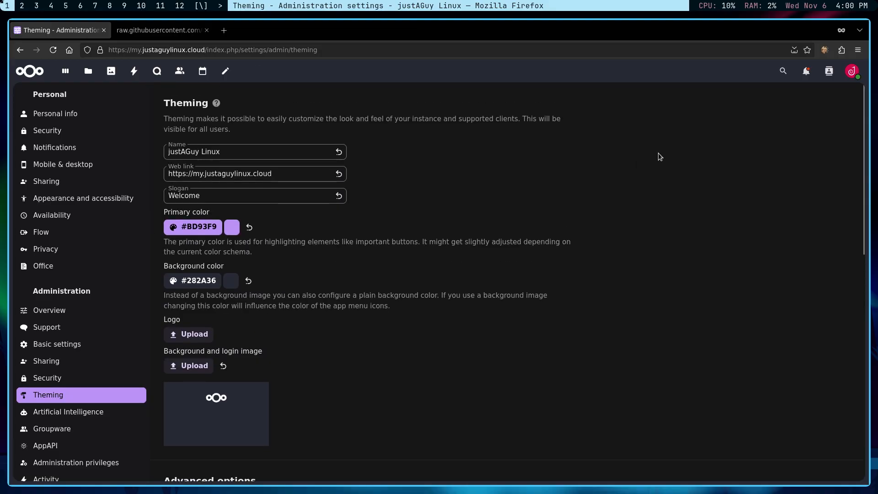
Enable the Custom menu app from the Customization category in Apps.
{"action": "left_click", "coordinate": [850, 73]}
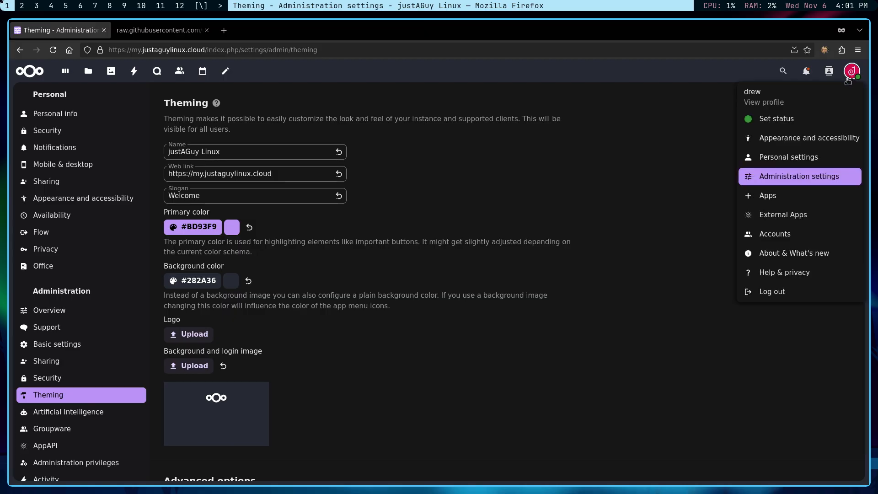
{"action": "left_click", "coordinate": [773, 200]}
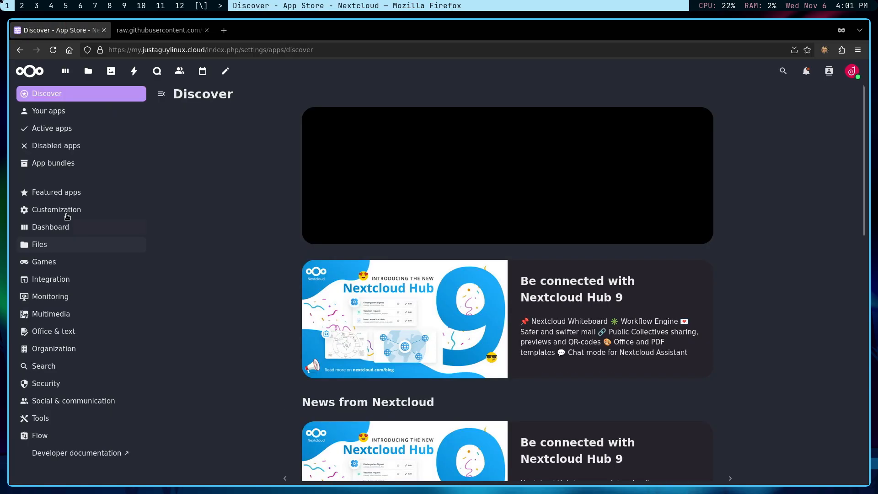
{"action": "left_click", "coordinate": [75, 210]}
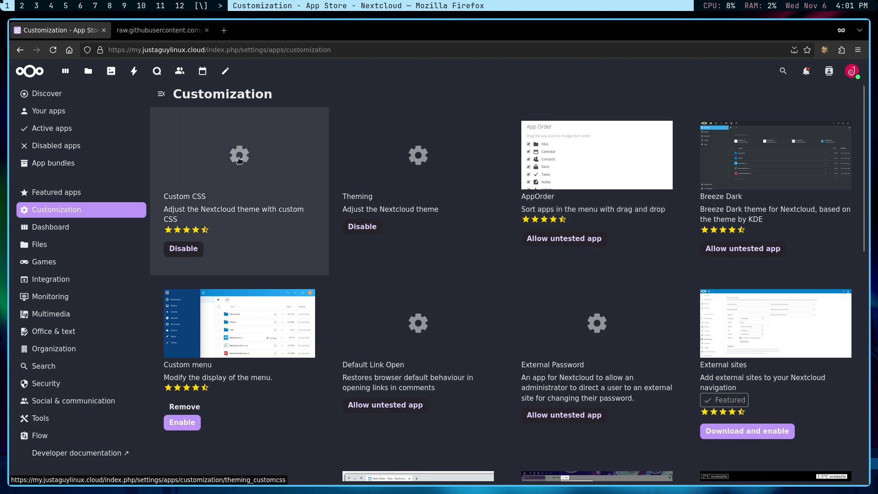
{"action": "scroll", "coordinate": [194, 211], "scroll_direction": "down", "scroll_amount": 3}
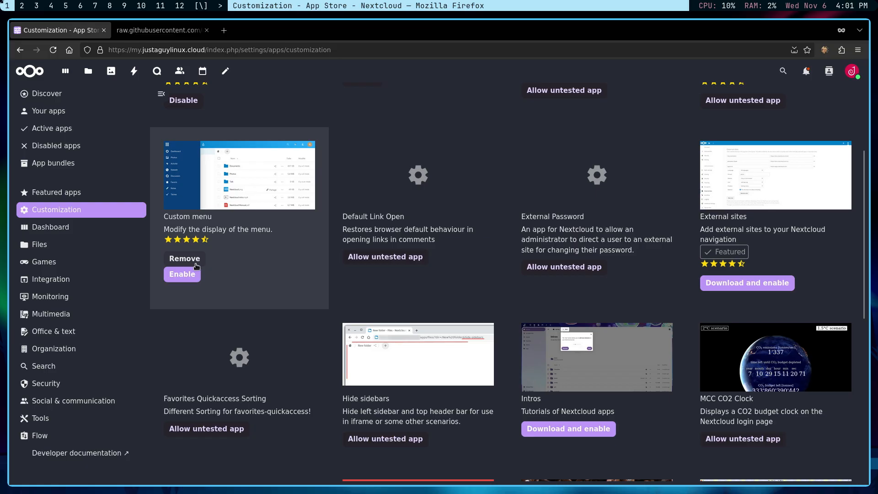
{"action": "left_click", "coordinate": [187, 280]}
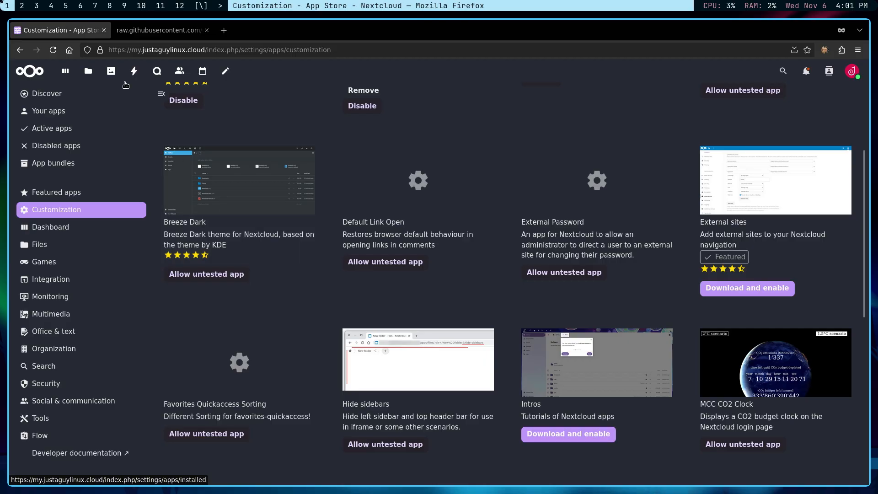
Reload the apps page and try Custom menu's new side app menu, opening and closing it.
{"action": "left_click", "coordinate": [53, 50]}
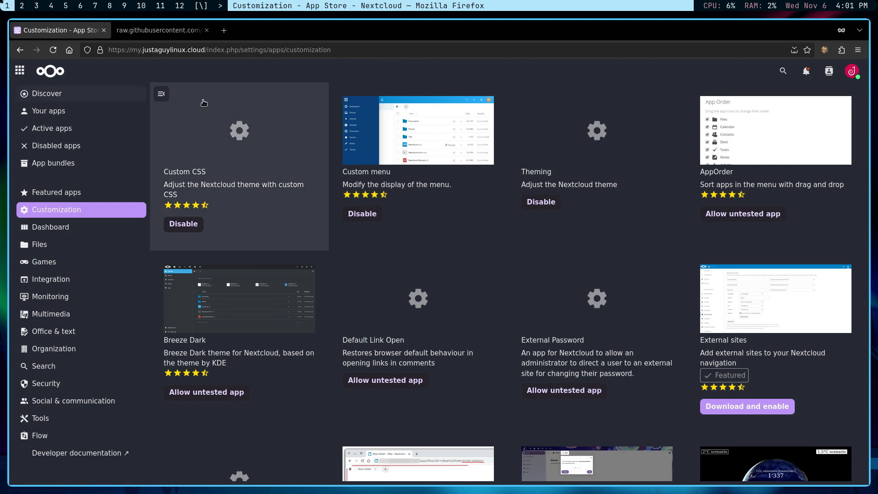
{"action": "left_click", "coordinate": [19, 71]}
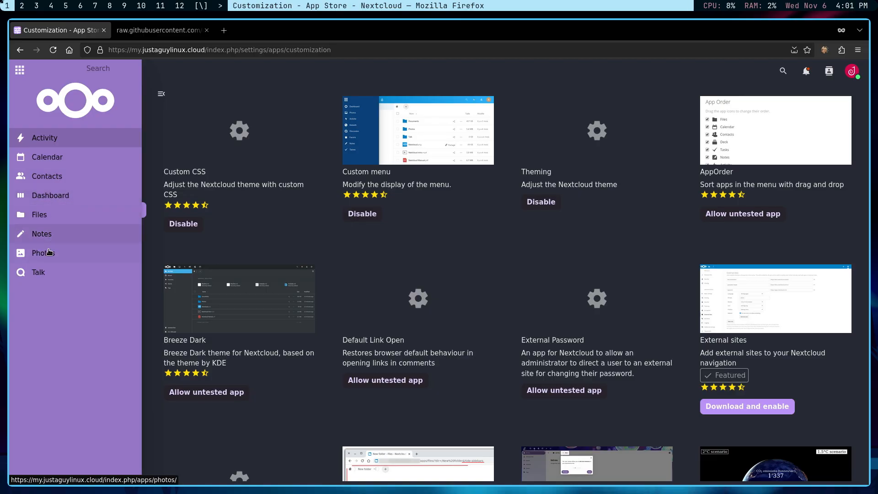
{"action": "left_click", "coordinate": [20, 71]}
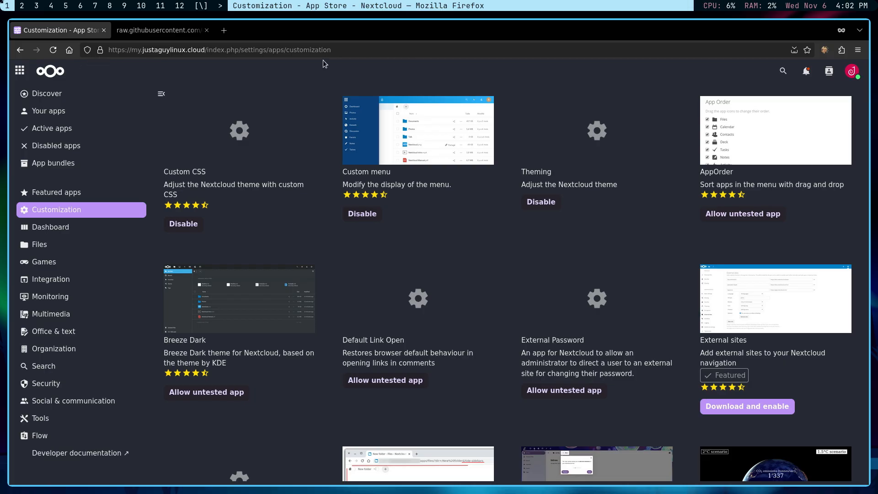
Try the search field in the side app menu, then close the menu.
{"action": "left_click", "coordinate": [18, 72]}
{"action": "left_click", "coordinate": [114, 72]}
{"action": "left_click", "coordinate": [20, 71]}
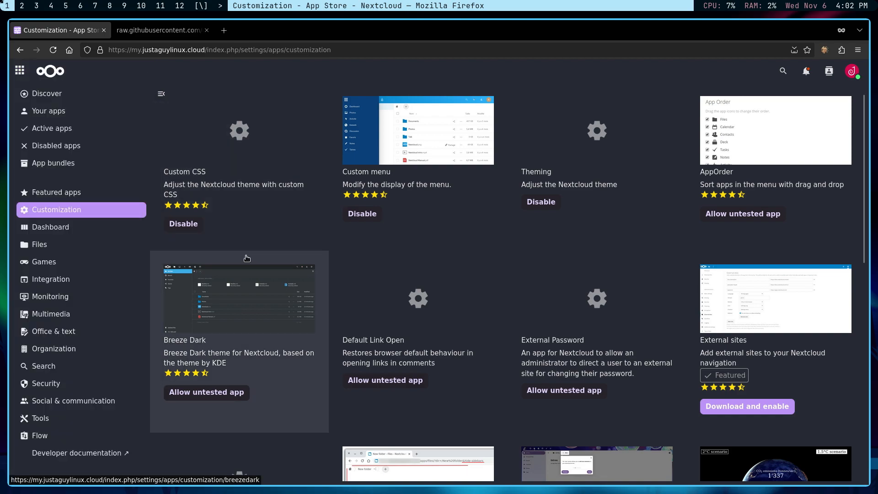
Download and enable Unrounded Corners, reload, and open the Files app.
{"action": "scroll", "coordinate": [372, 216], "scroll_direction": "down", "scroll_amount": 2}
{"action": "scroll", "coordinate": [372, 216], "scroll_direction": "down", "scroll_amount": 1}
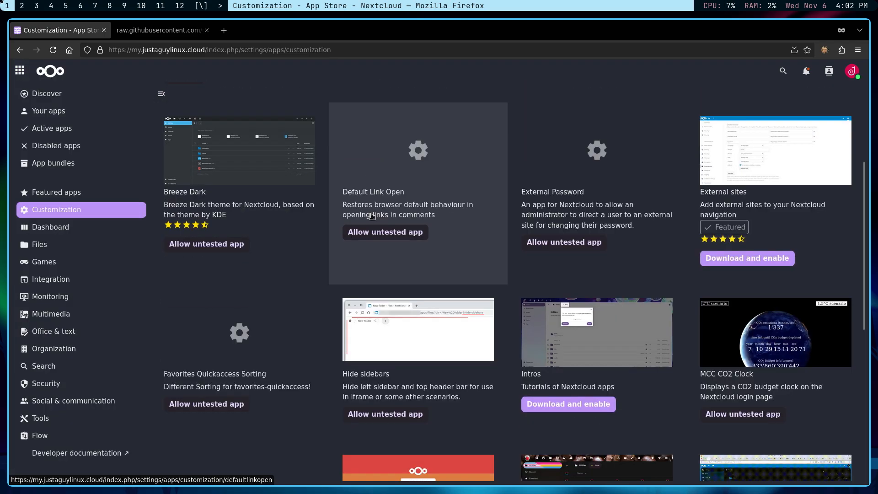
{"action": "scroll", "coordinate": [372, 216], "scroll_direction": "down", "scroll_amount": 6}
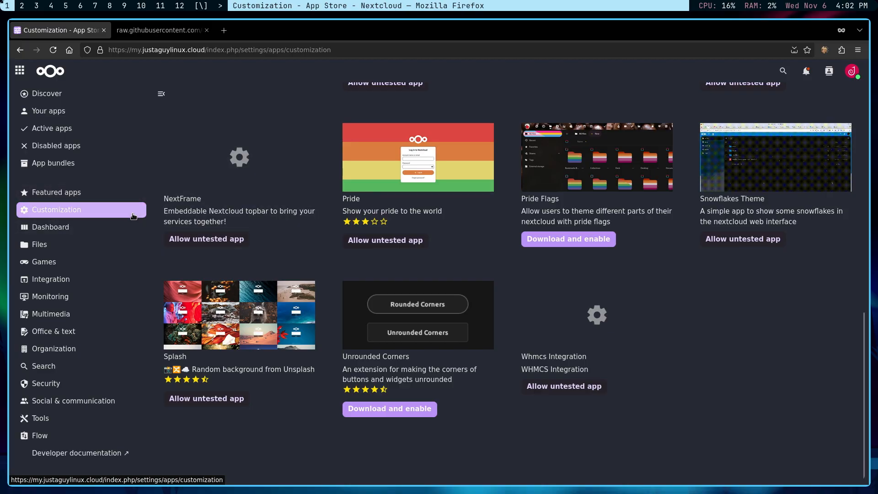
{"action": "left_click", "coordinate": [405, 414]}
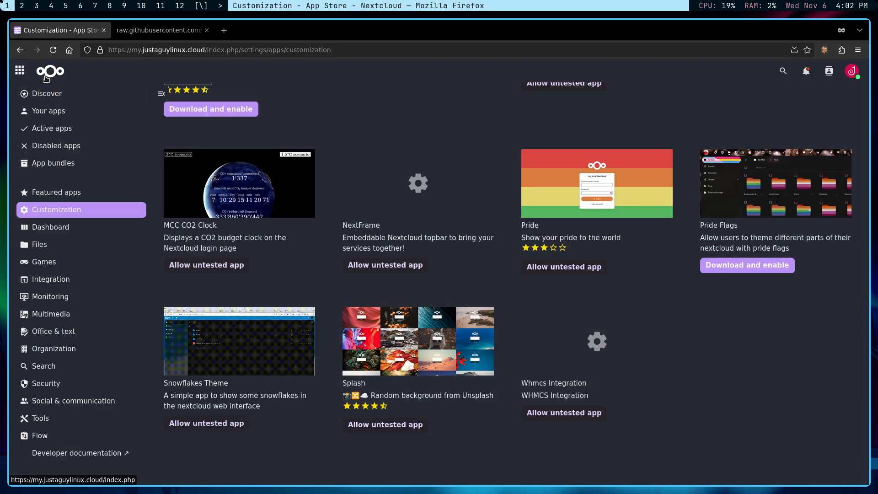
{"action": "left_click", "coordinate": [53, 50]}
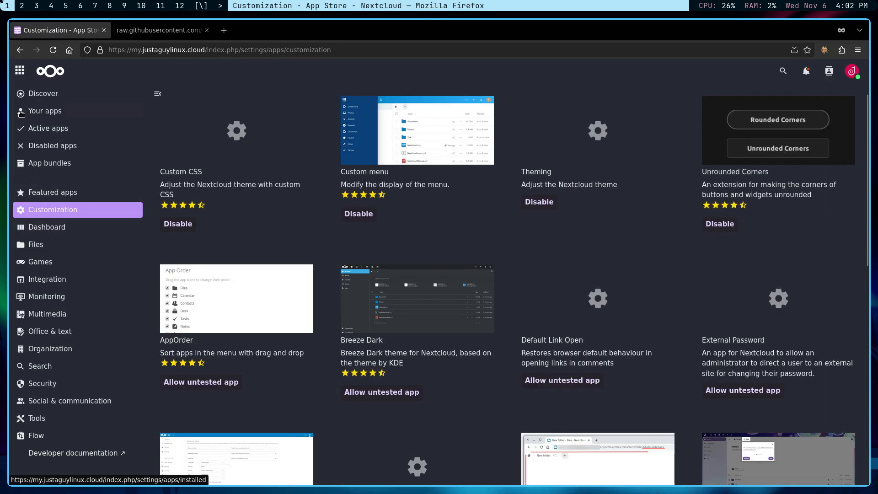
{"action": "left_click", "coordinate": [19, 71]}
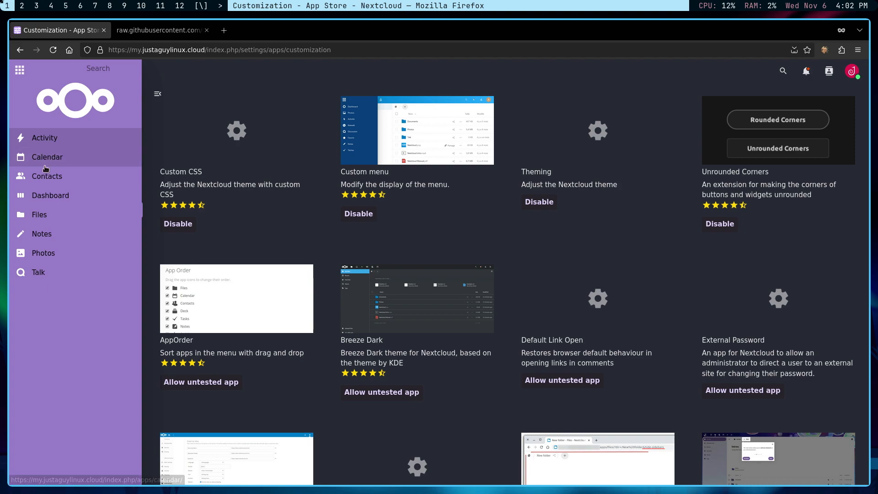
{"action": "left_click", "coordinate": [39, 215]}
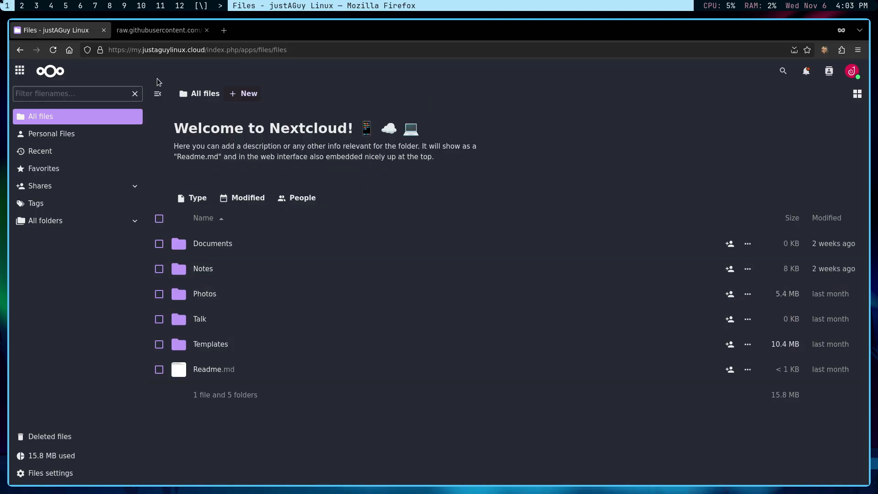
Go to the Theming page in Administration settings.
{"action": "left_click", "coordinate": [852, 71]}
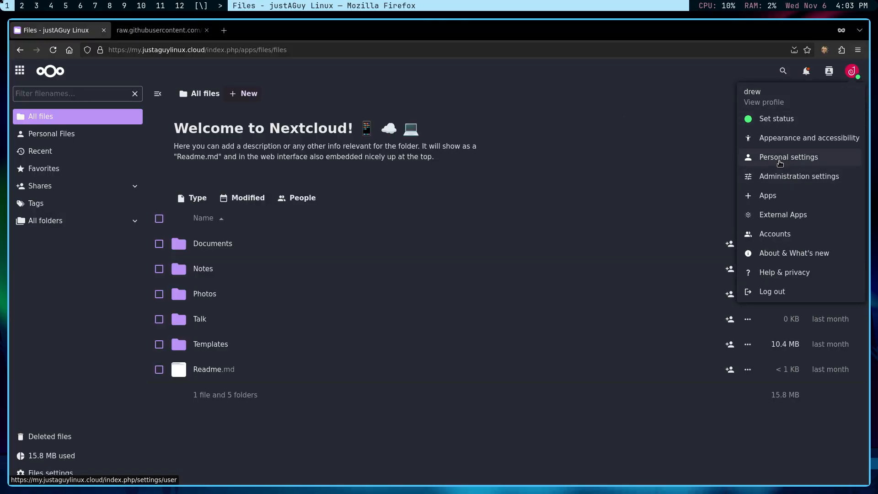
{"action": "left_click", "coordinate": [777, 179]}
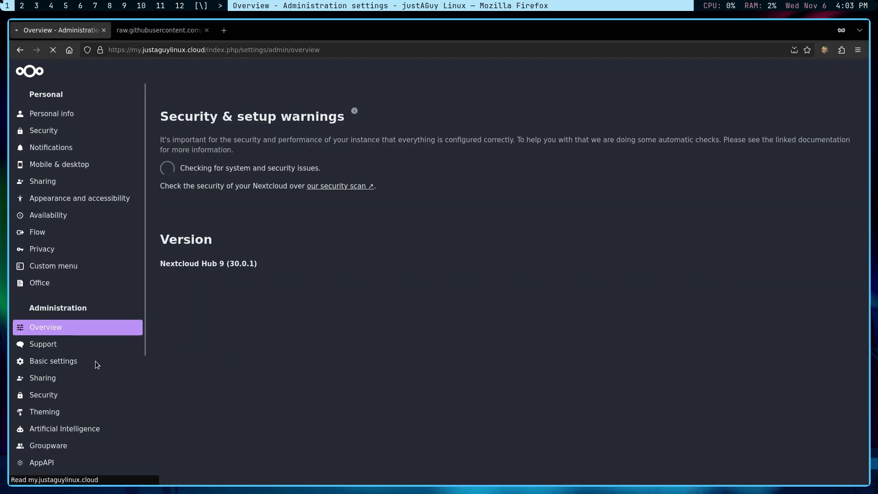
{"action": "left_click", "coordinate": [45, 417]}
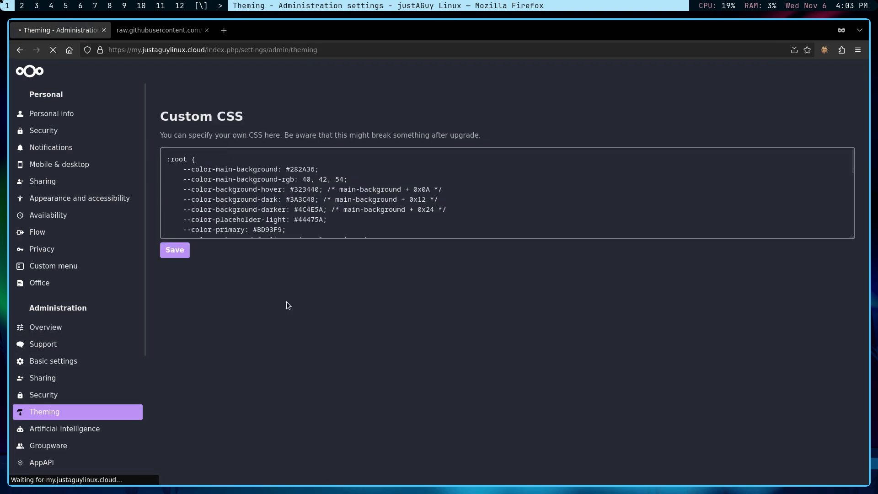
Copy the whole Custom CSS block and open a blank new browser tab.
{"action": "scroll", "coordinate": [305, 340], "scroll_direction": "down", "scroll_amount": 10}
{"action": "scroll", "coordinate": [339, 366], "scroll_direction": "down", "scroll_amount": 5}
{"action": "scroll", "coordinate": [334, 411], "scroll_direction": "up", "scroll_amount": 3}
{"action": "scroll", "coordinate": [227, 431], "scroll_direction": "down", "scroll_amount": 3}
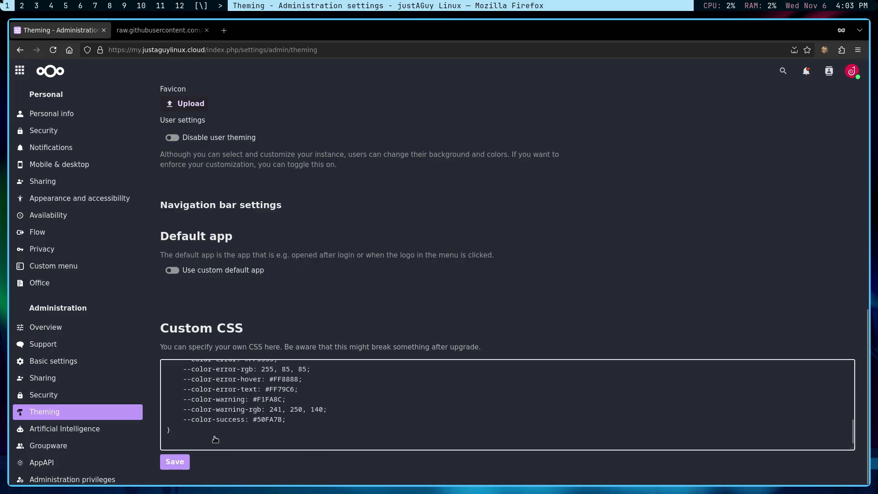
{"action": "left_click_drag", "start_coordinate": [186, 439], "coordinate": [173, 375]}
{"action": "right_click", "coordinate": [224, 395]}
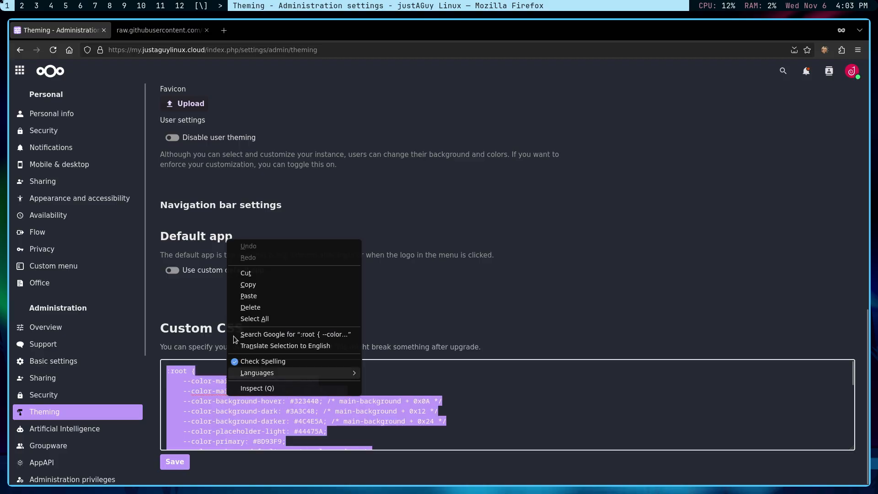
{"action": "left_click", "coordinate": [247, 284]}
{"action": "left_click", "coordinate": [224, 30]}
{"action": "left_click", "coordinate": [203, 48]}
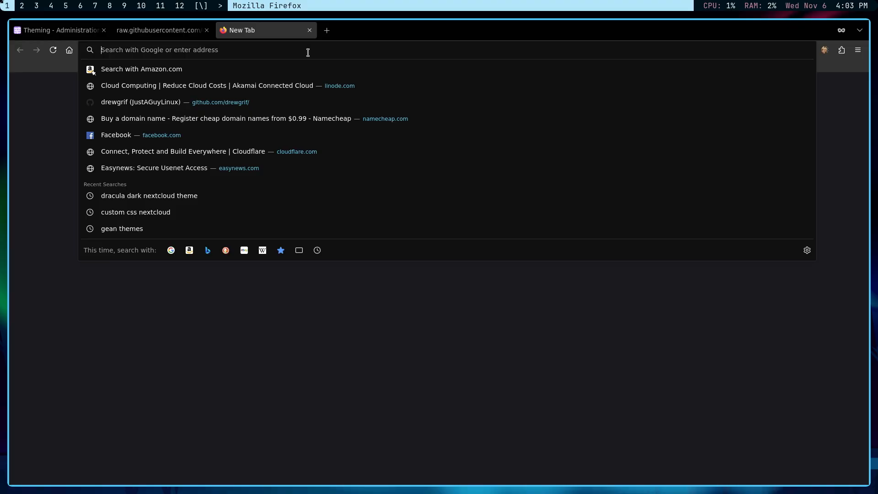
On chatgpt.com, send the pasted CSS with 'change this colorscheme to catpuccin'.
{"action": "type", "text": "chat"}
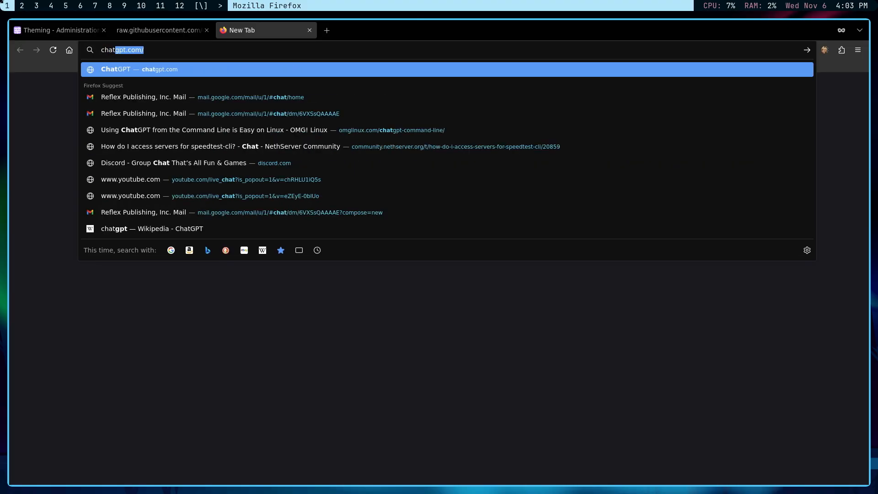
{"action": "key", "text": "Return"}
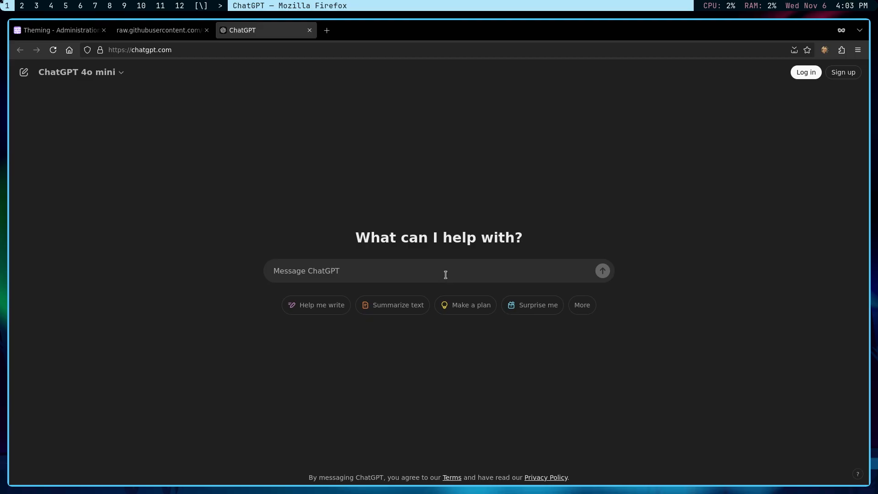
{"action": "key", "text": "ctrl+v"}
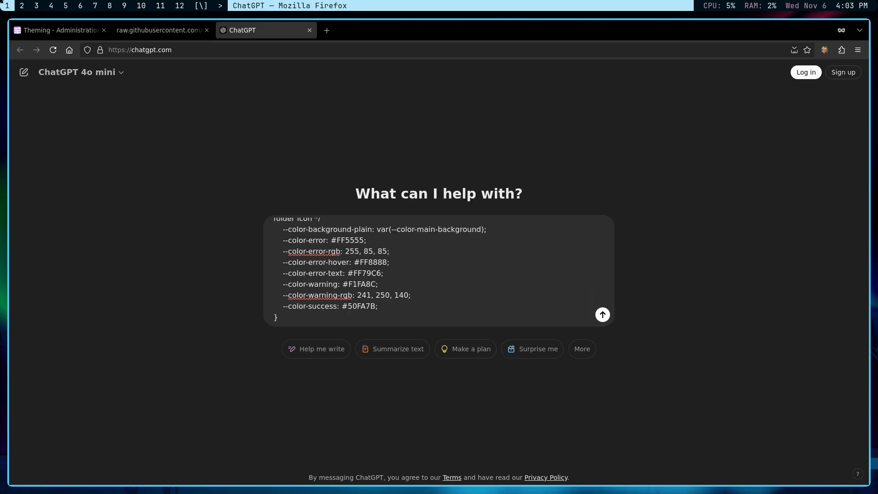
{"action": "key", "text": "shift+Return"}
{"action": "key", "text": "shift+Return"}
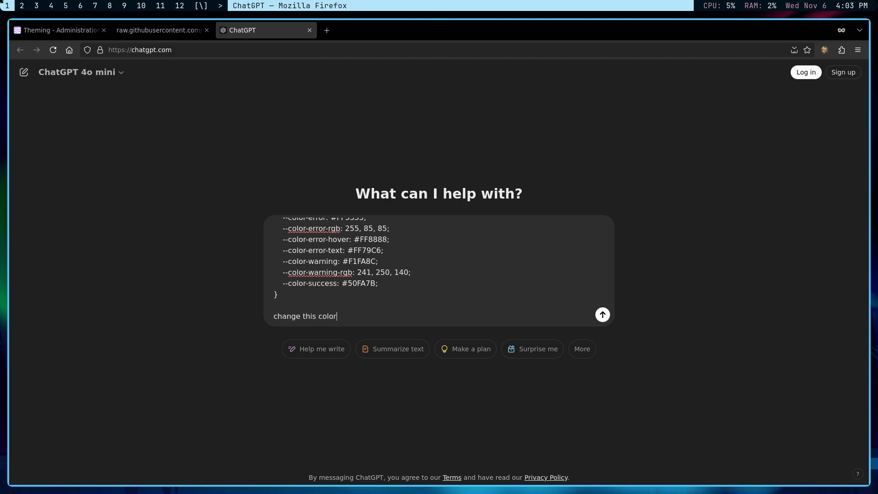
{"action": "type", "text": "change this colorscheme"}
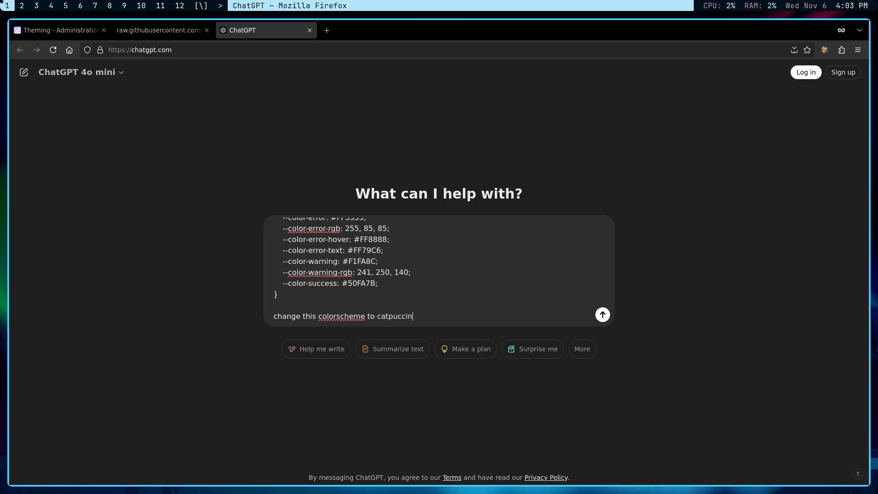
{"action": "type", "text": " to catpuccin"}
{"action": "key", "text": "Return"}
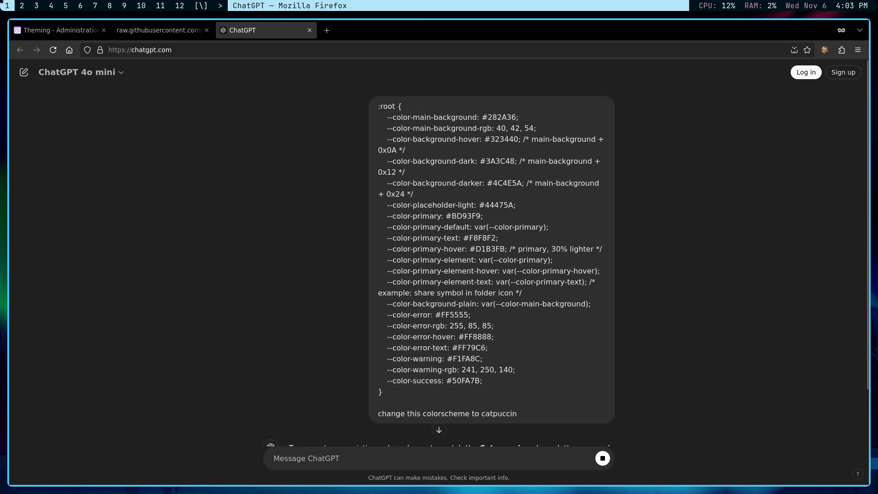
Copy the Catppuccin Mocha CSS code from ChatGPT's reply and return to the Theming tab.
{"action": "scroll", "coordinate": [490, 240], "scroll_direction": "down", "scroll_amount": 3}
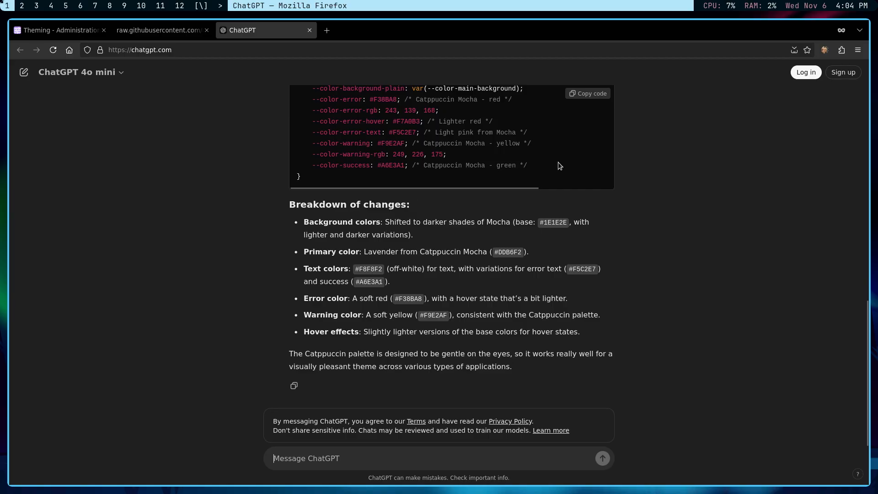
{"action": "left_click", "coordinate": [588, 93]}
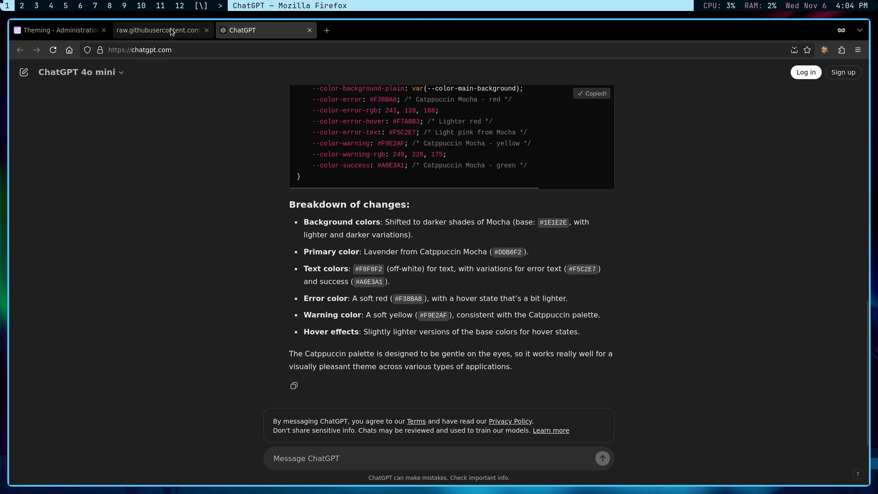
{"action": "scroll", "coordinate": [330, 181], "scroll_direction": "up", "scroll_amount": 3}
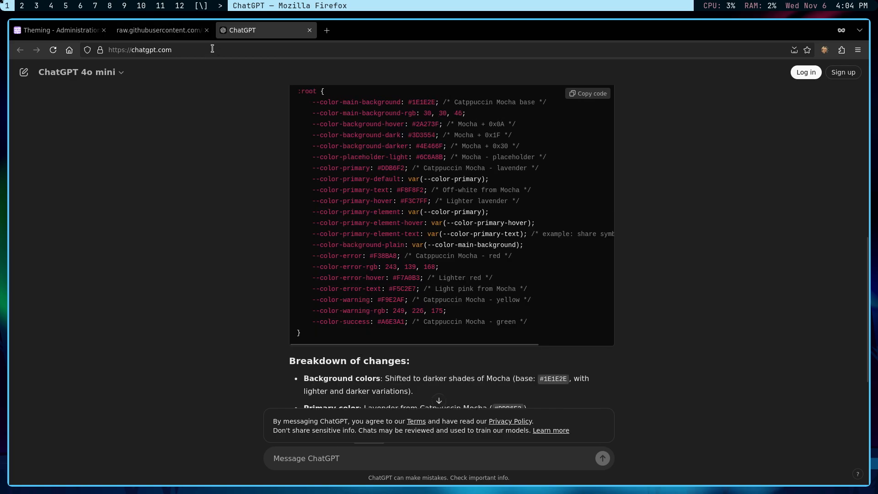
{"action": "left_click", "coordinate": [37, 29]}
Paste the Catppuccin CSS into the Custom CSS box.
{"action": "left_click", "coordinate": [220, 391]}
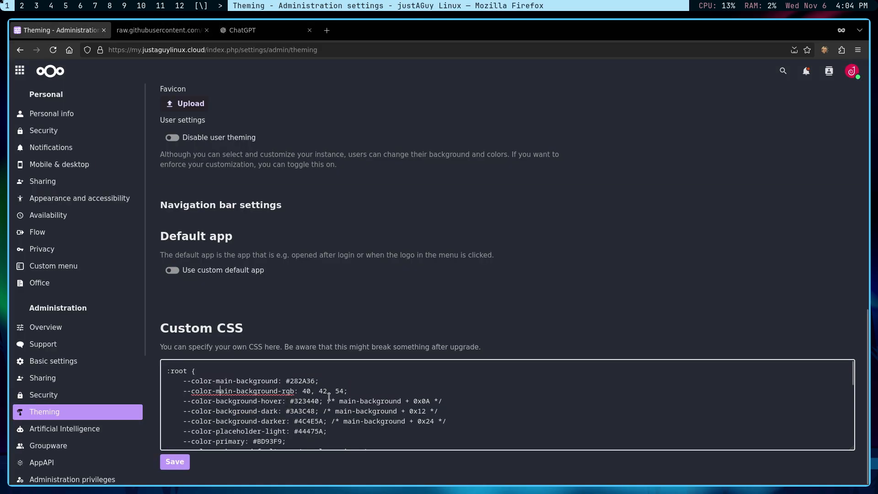
{"action": "key", "text": "ctrl+v"}
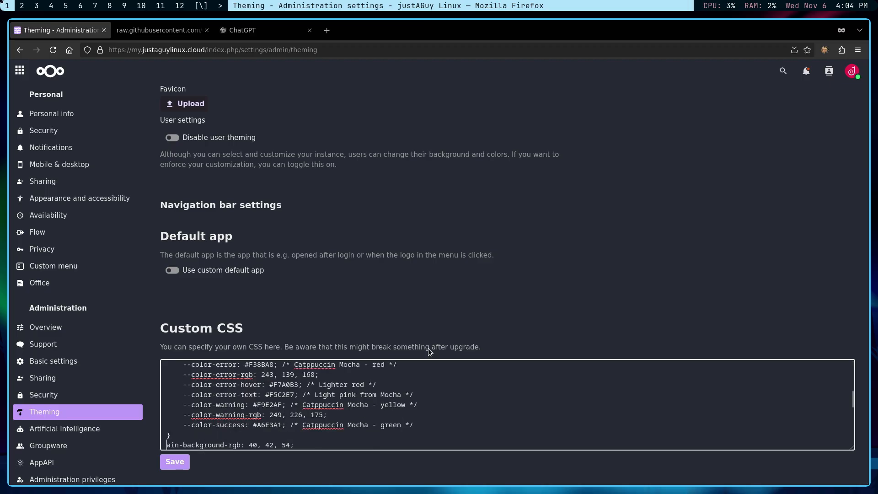
{"action": "scroll", "coordinate": [377, 405], "scroll_direction": "down", "scroll_amount": 6}
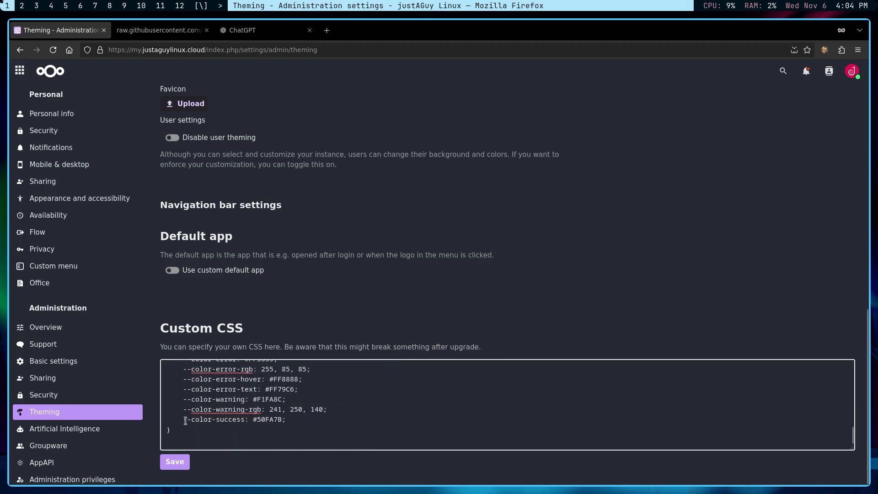
{"action": "scroll", "coordinate": [224, 220], "scroll_direction": "up", "scroll_amount": 10}
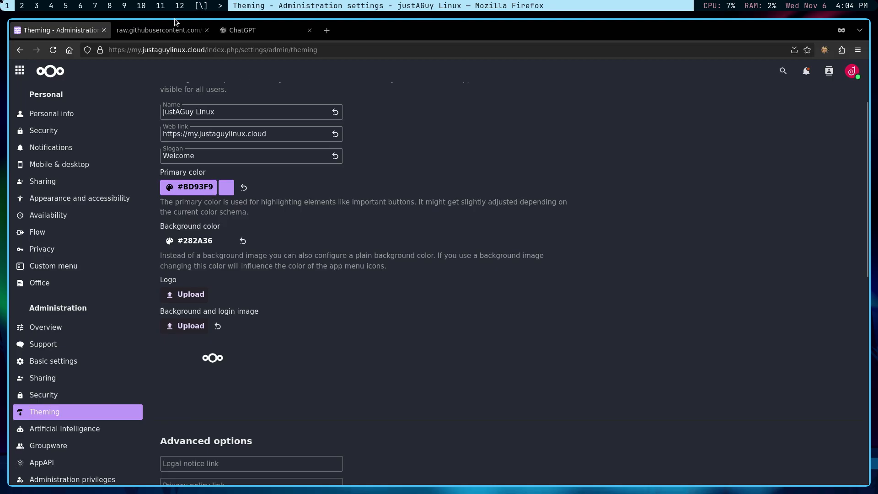
Copy the lavender primary colour #DDB6F2 from ChatGPT's reply and return to Theming.
{"action": "left_click", "coordinate": [233, 30]}
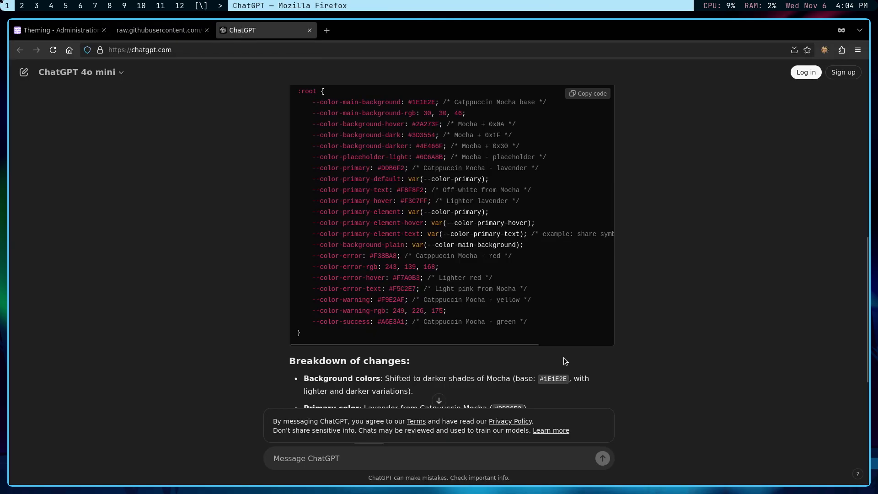
{"action": "scroll", "coordinate": [563, 361], "scroll_direction": "down", "scroll_amount": 5}
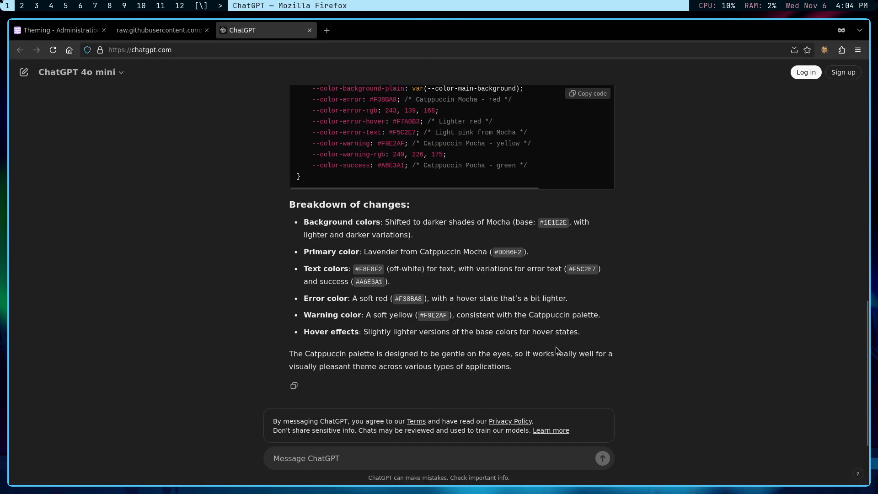
{"action": "double_click", "coordinate": [509, 252]}
{"action": "right_click", "coordinate": [510, 253]}
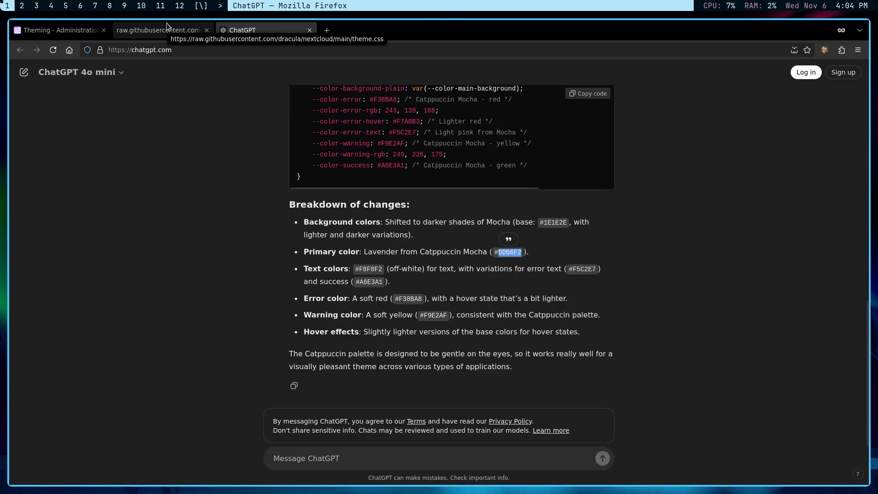
{"action": "left_click", "coordinate": [87, 30]}
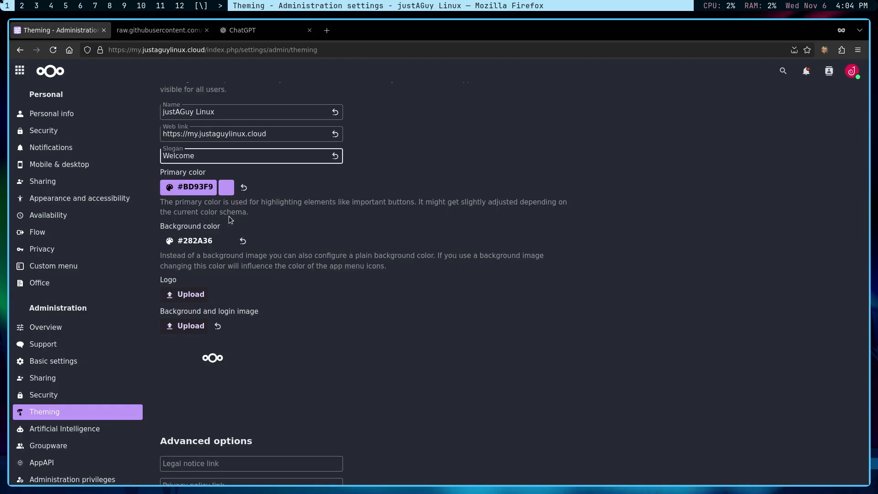
Set the primary colour to #DDB6F2 in the custom HEX picker.
{"action": "left_click", "coordinate": [190, 189]}
{"action": "left_click", "coordinate": [155, 262]}
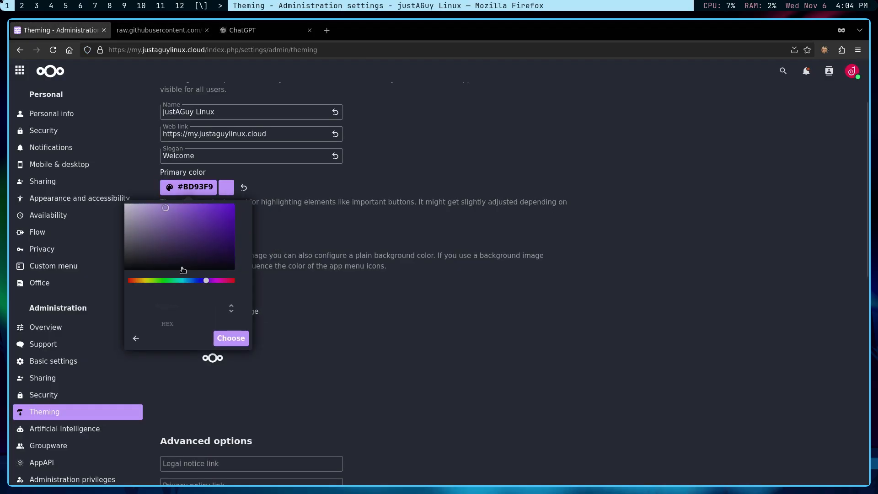
{"action": "left_click_drag", "start_coordinate": [200, 306], "coordinate": [169, 305]}
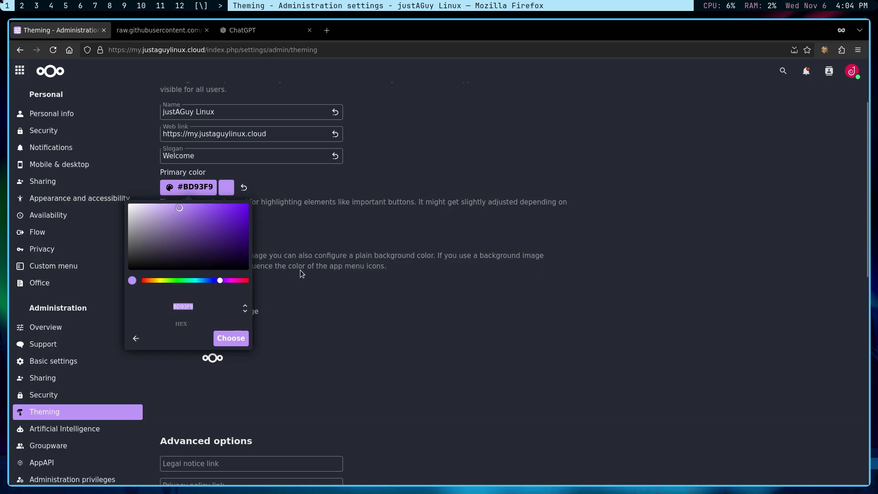
{"action": "key", "text": "ctrl+v"}
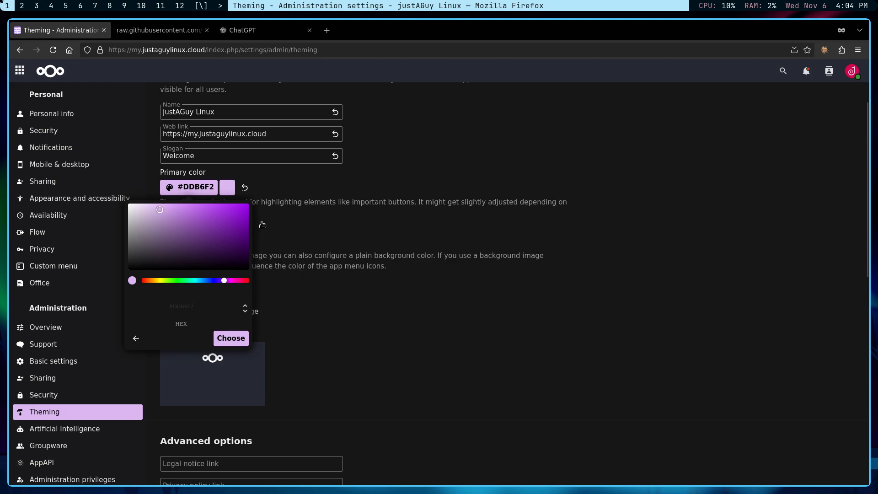
Copy the background colour value #1E1E2E from the ChatGPT conversation.
{"action": "left_click", "coordinate": [170, 34]}
{"action": "left_click", "coordinate": [256, 36]}
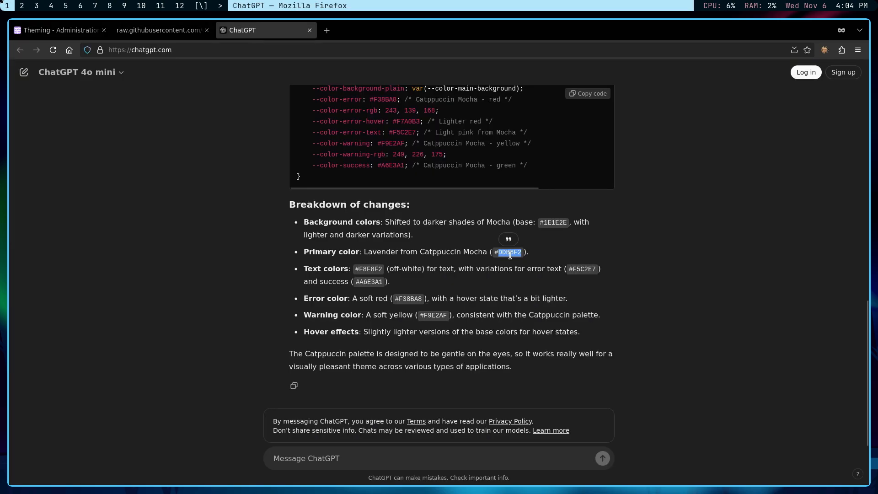
{"action": "double_click", "coordinate": [561, 223]}
{"action": "right_click", "coordinate": [561, 223]}
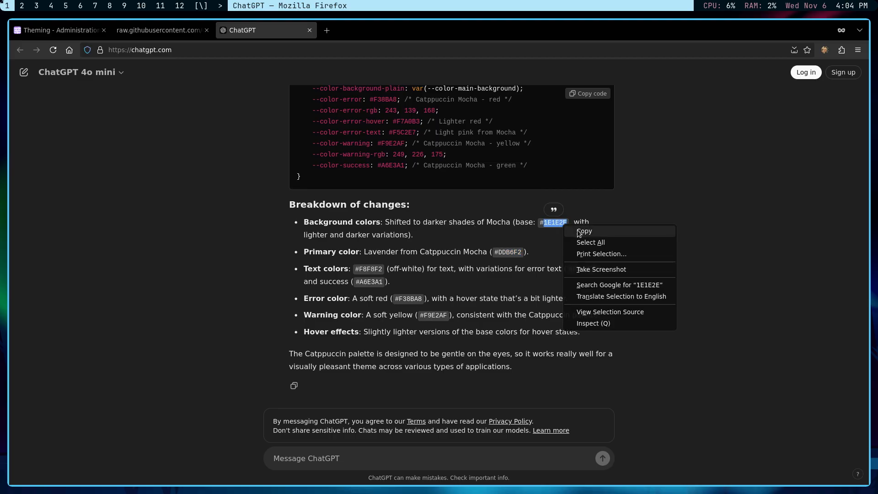
{"action": "left_click", "coordinate": [580, 230]}
{"action": "left_click", "coordinate": [67, 28]}
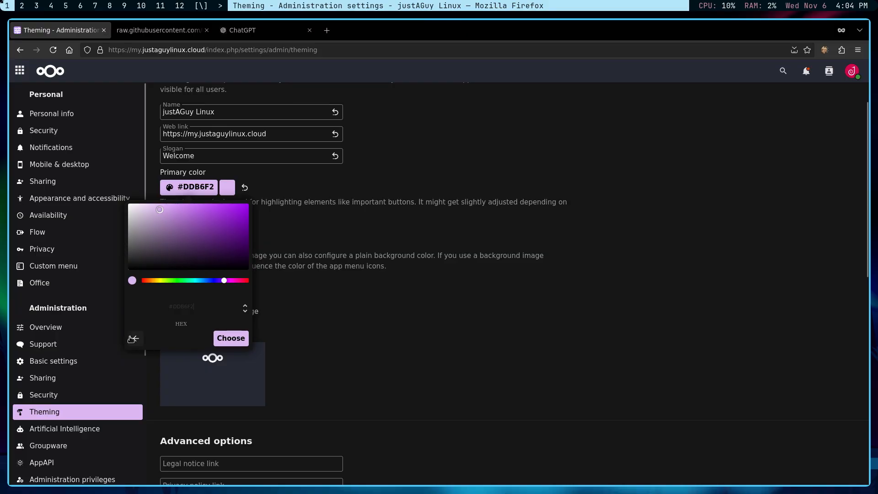
Set the background colour to #1E1E2E in the custom HEX picker and confirm it.
{"action": "left_click", "coordinate": [346, 345]}
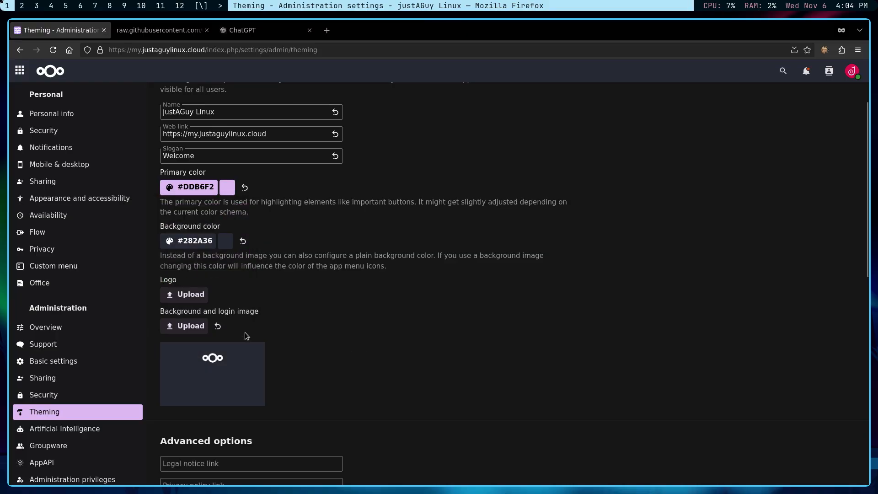
{"action": "left_click", "coordinate": [188, 242]}
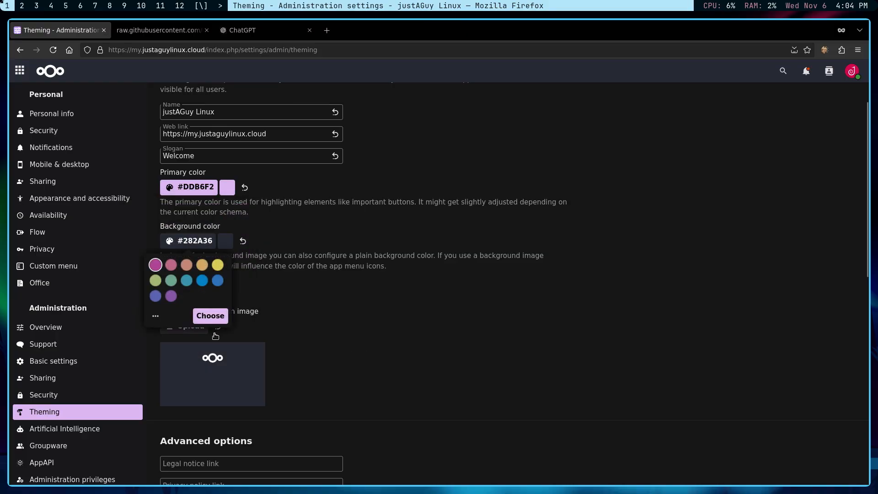
{"action": "left_click", "coordinate": [155, 315]}
{"action": "left_click_drag", "start_coordinate": [196, 360], "coordinate": [187, 359]}
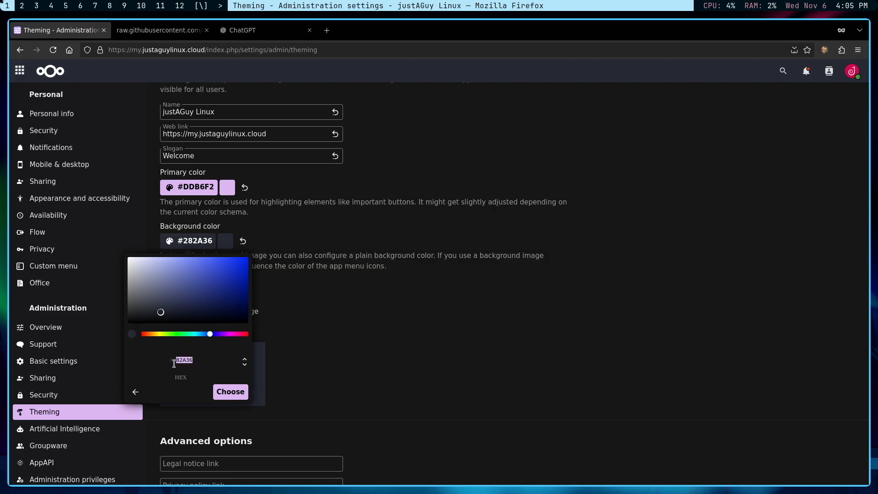
{"action": "key", "text": "ctrl+v"}
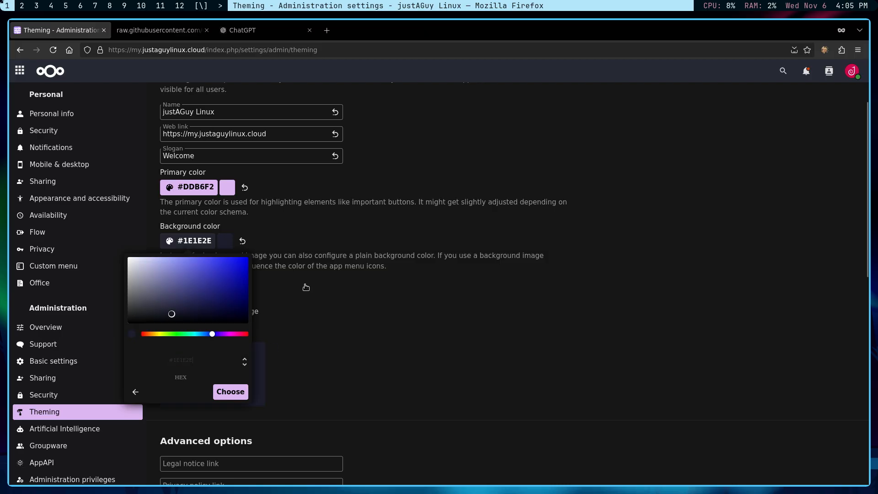
{"action": "left_click", "coordinate": [232, 396]}
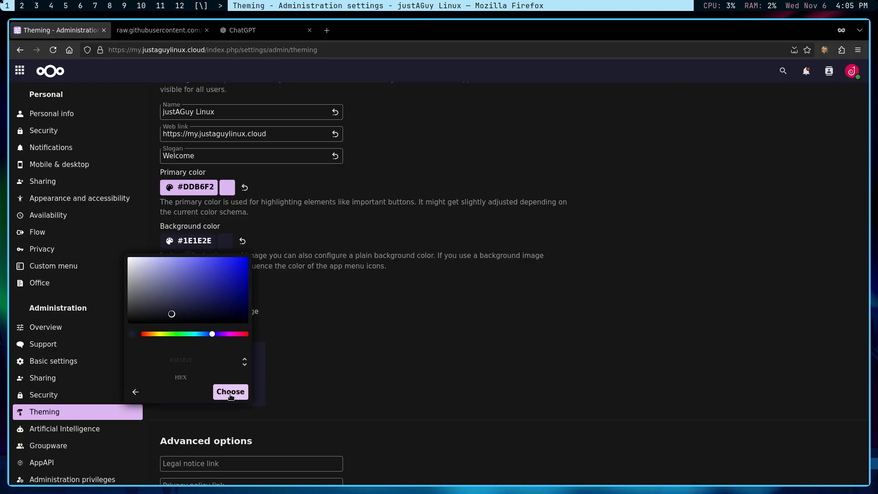
{"action": "left_click", "coordinate": [370, 377]}
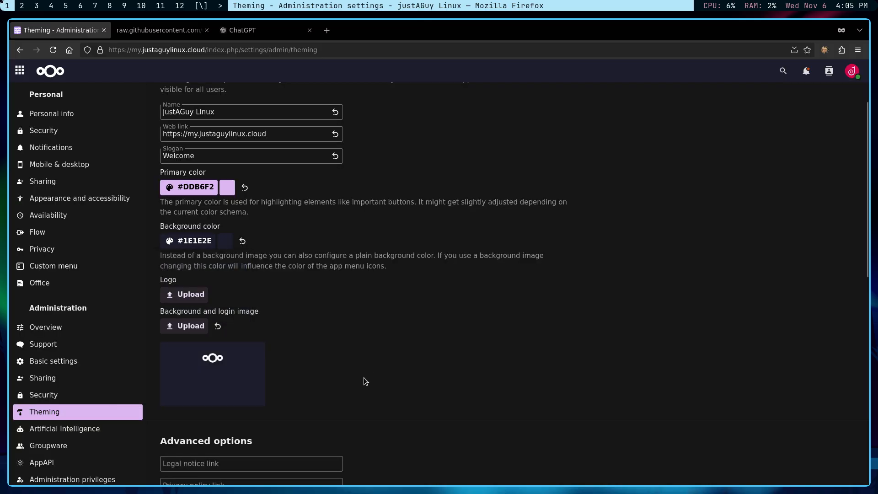
{"action": "scroll", "coordinate": [320, 384], "scroll_direction": "down", "scroll_amount": 5}
{"action": "scroll", "coordinate": [302, 385], "scroll_direction": "down", "scroll_amount": 5}
Save the current custom CSS styles and switch to the Files app.
{"action": "left_click", "coordinate": [174, 475]}
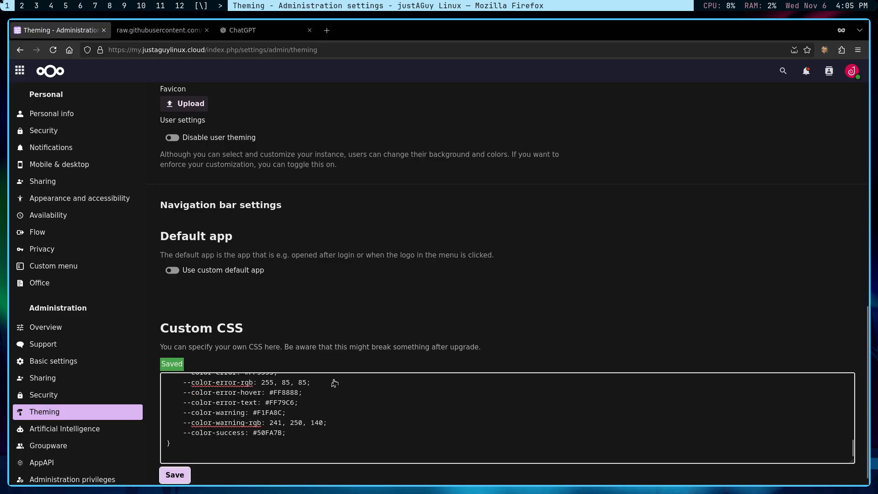
{"action": "left_click", "coordinate": [20, 70]}
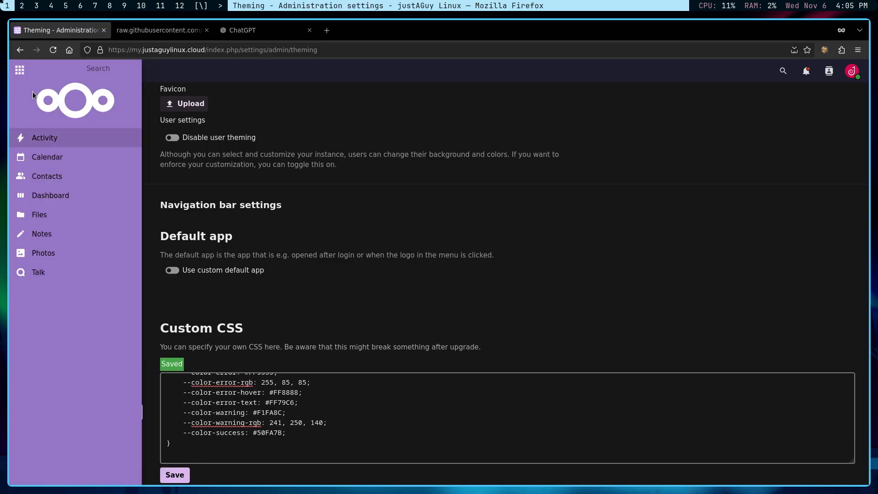
{"action": "left_click", "coordinate": [39, 217]}
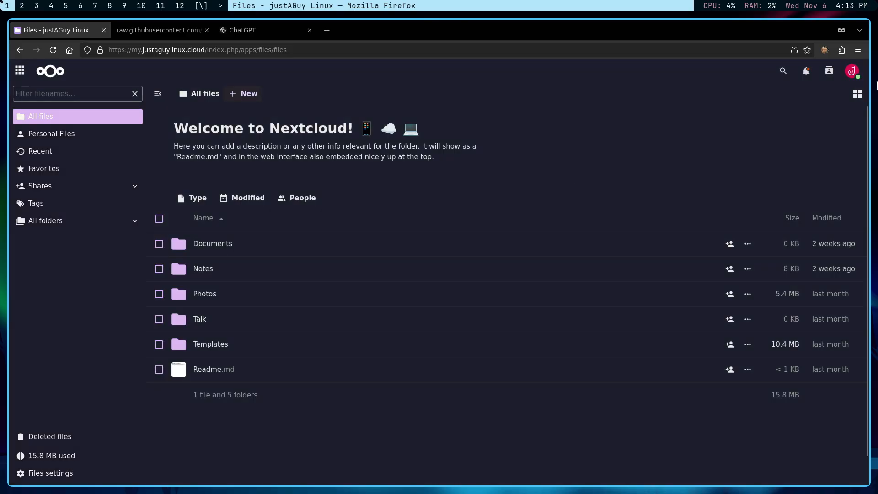
Replace all Custom CSS in Administration Theming with the Catppuccin Mocha CSS and save.
{"action": "left_click", "coordinate": [852, 70]}
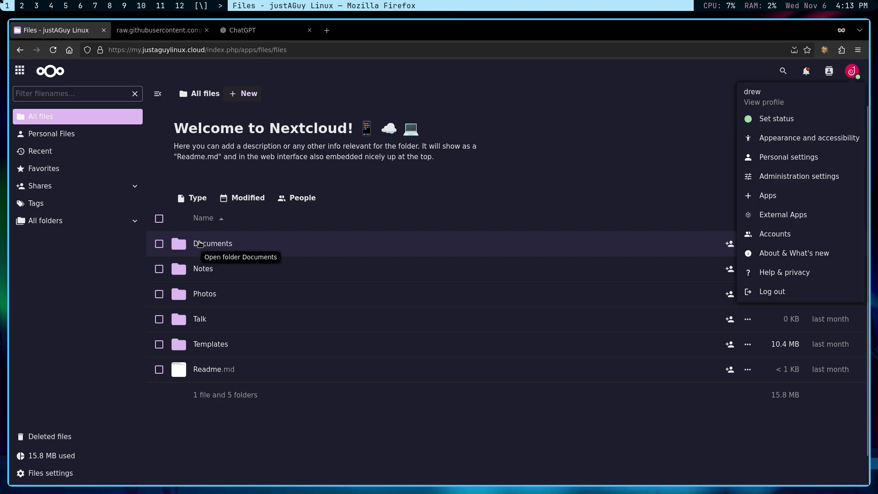
{"action": "left_click", "coordinate": [778, 178]}
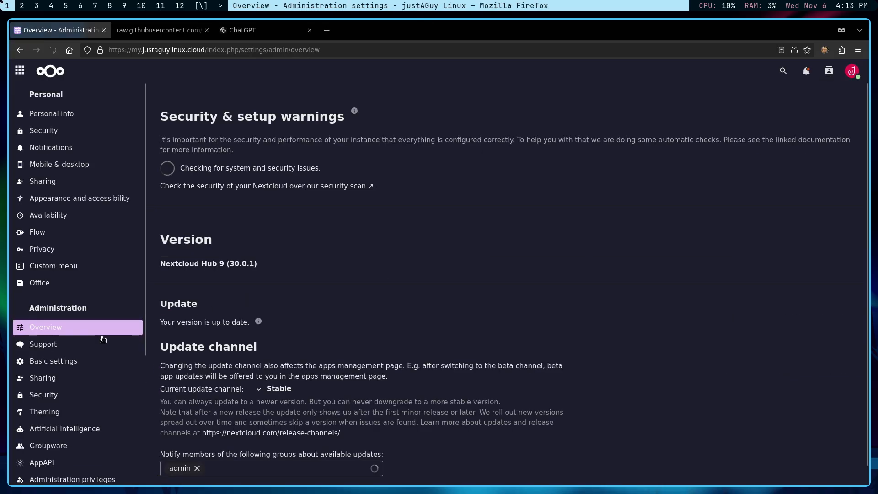
{"action": "left_click", "coordinate": [72, 411]}
{"action": "scroll", "coordinate": [284, 302], "scroll_direction": "down", "scroll_amount": 10}
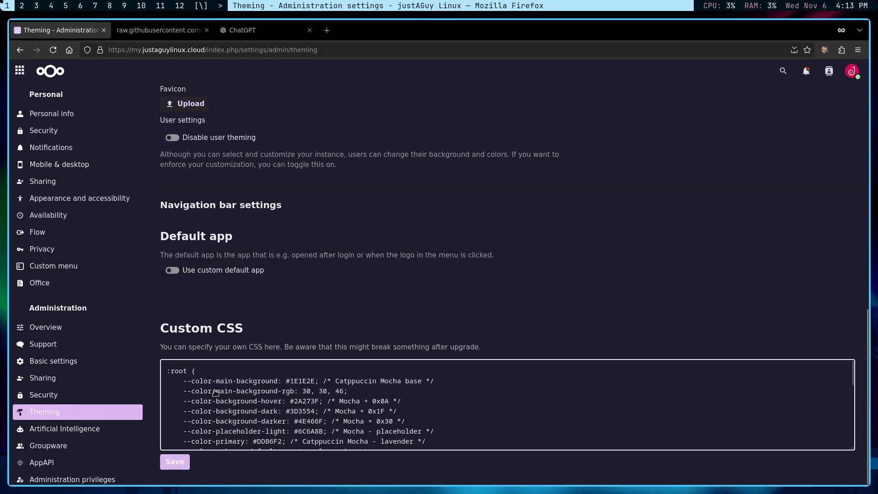
{"action": "left_click", "coordinate": [474, 402]}
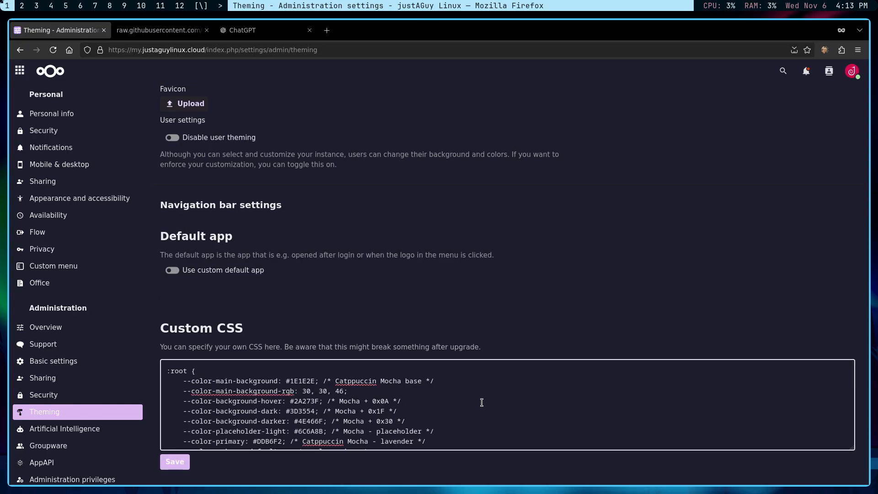
{"action": "key", "text": "ctrl+a"}
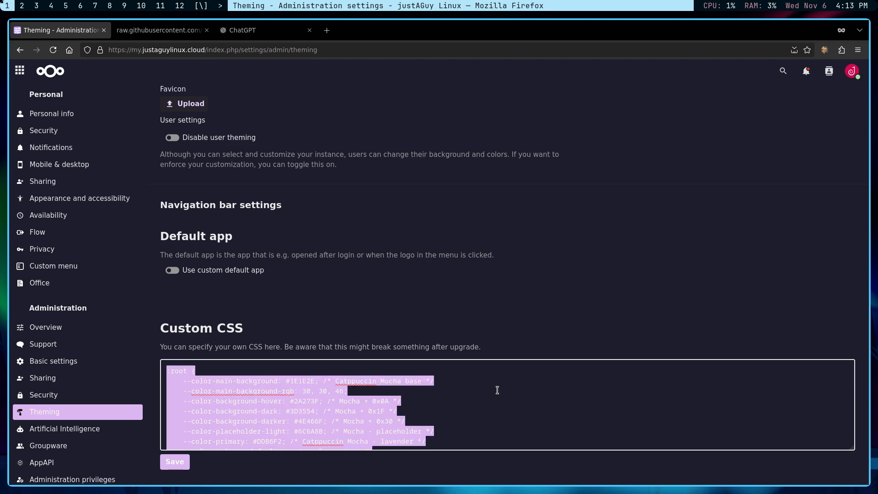
{"action": "key", "text": "ctrl+v"}
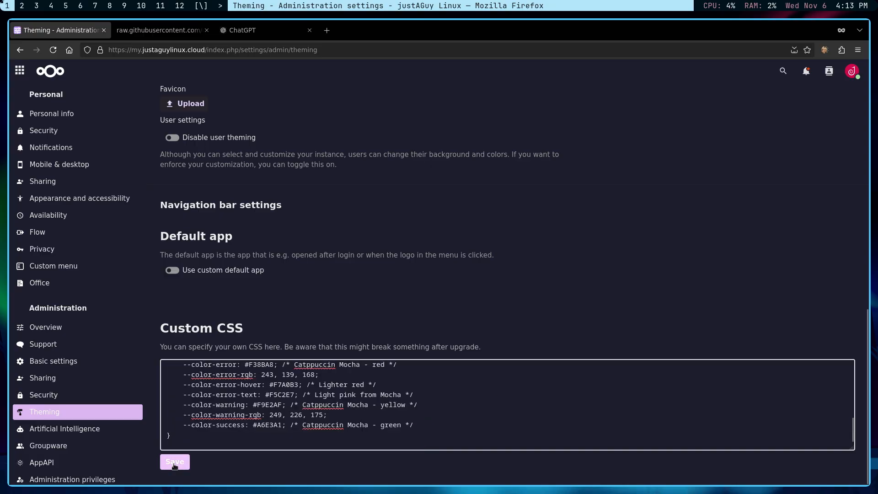
{"action": "left_click", "coordinate": [175, 463]}
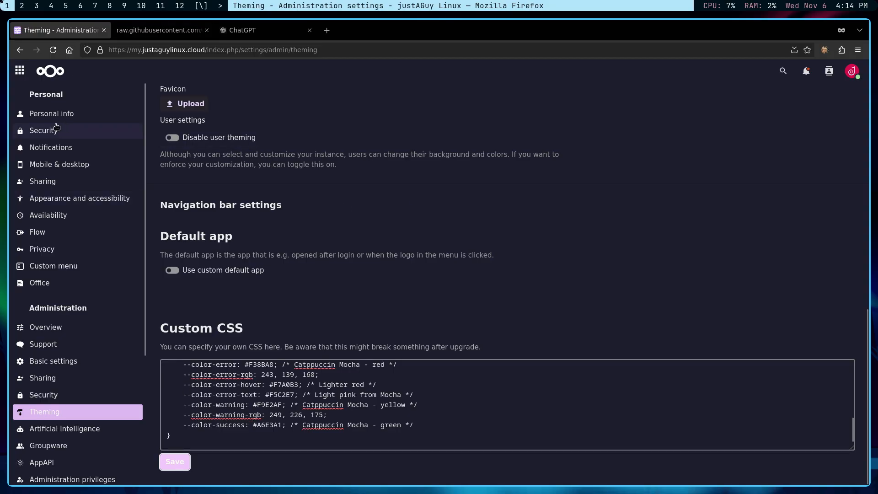
{"action": "left_click", "coordinate": [19, 71]}
Enable the Bookmarks app from the app store's Organization category.
{"action": "left_click", "coordinate": [40, 223]}
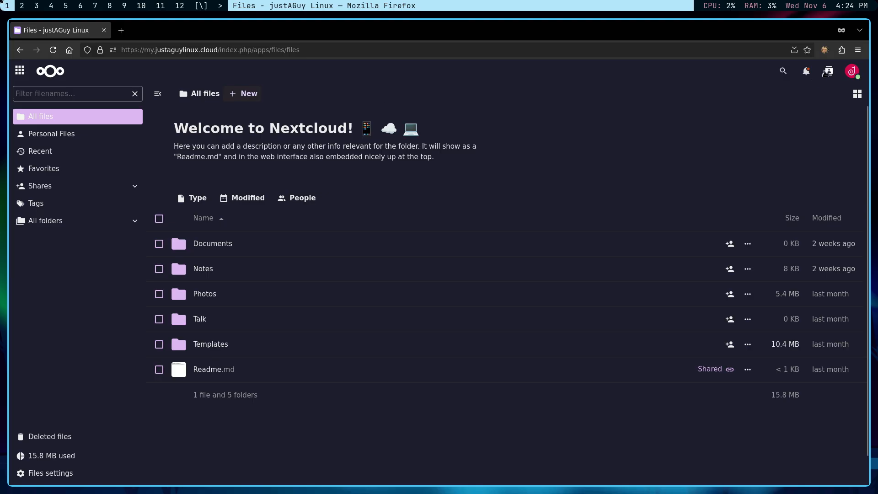
{"action": "left_click", "coordinate": [852, 73]}
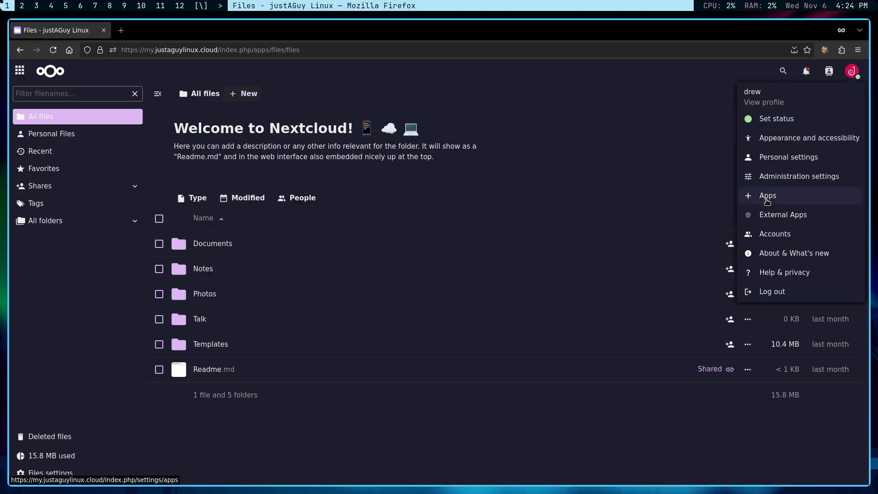
{"action": "left_click", "coordinate": [768, 202]}
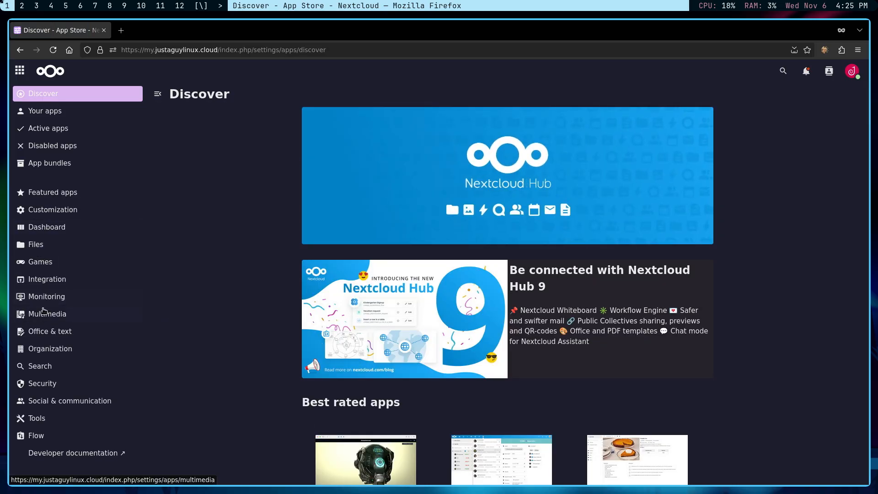
{"action": "left_click", "coordinate": [48, 351]}
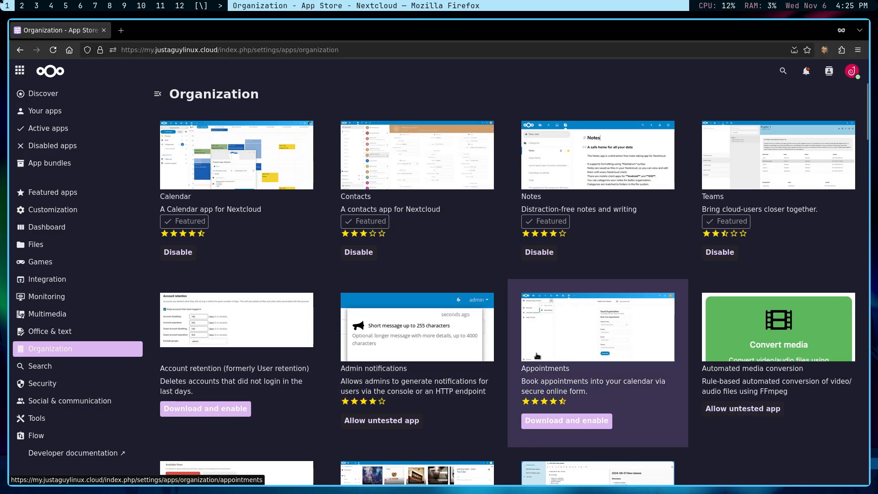
{"action": "scroll", "coordinate": [446, 325], "scroll_direction": "down", "scroll_amount": 1}
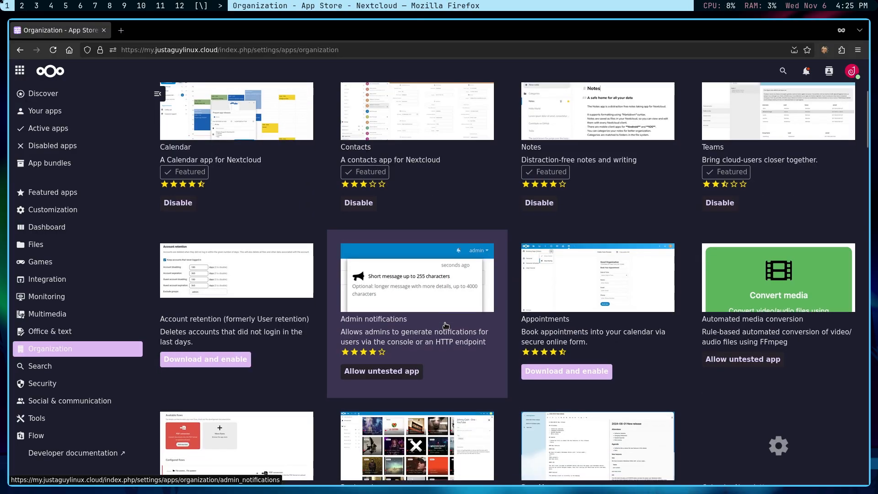
{"action": "scroll", "coordinate": [446, 325], "scroll_direction": "down", "scroll_amount": 3}
{"action": "left_click", "coordinate": [363, 412]}
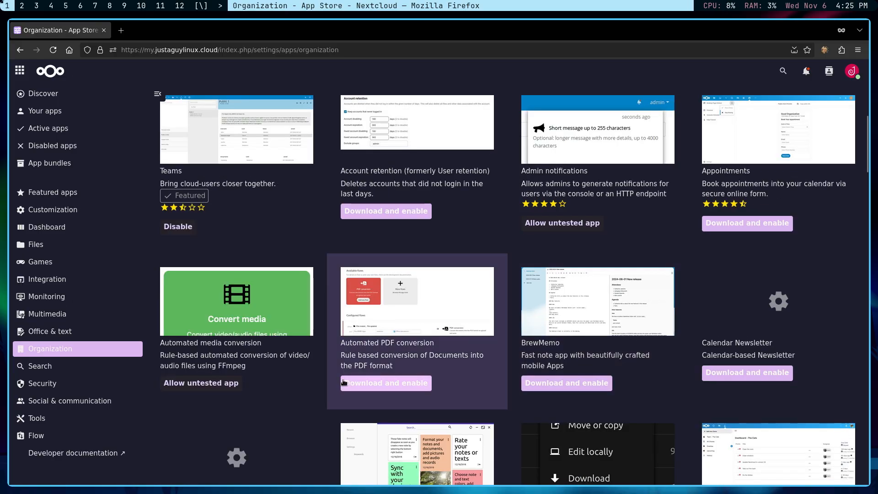
Enable Configurable Share Links from the Files category, then reload the app store.
{"action": "left_click", "coordinate": [32, 250]}
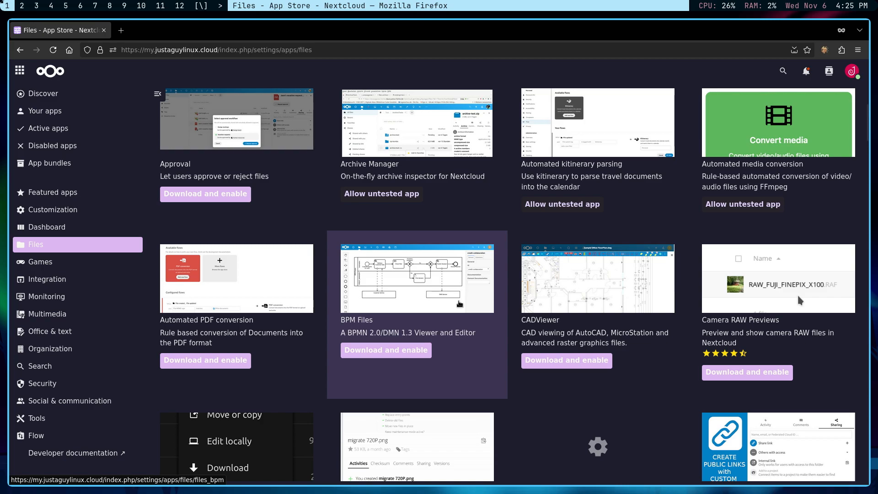
{"action": "scroll", "coordinate": [459, 304], "scroll_direction": "down", "scroll_amount": 5}
{"action": "scroll", "coordinate": [481, 300], "scroll_direction": "up", "scroll_amount": 5}
{"action": "scroll", "coordinate": [501, 297], "scroll_direction": "down", "scroll_amount": 2}
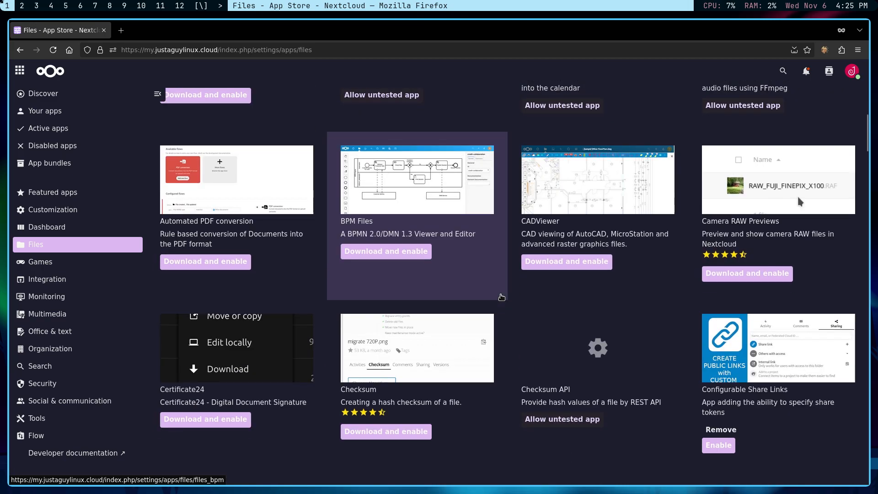
{"action": "scroll", "coordinate": [502, 298], "scroll_direction": "down", "scroll_amount": 3}
{"action": "left_click", "coordinate": [718, 296]}
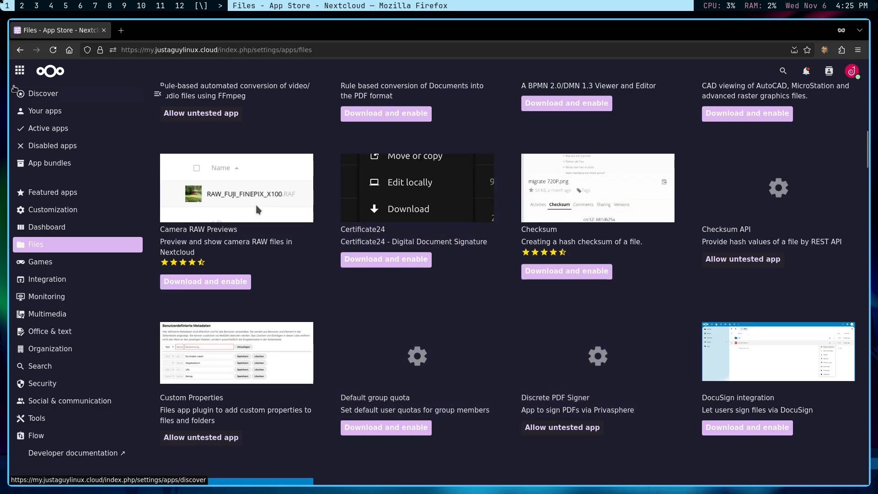
{"action": "left_click", "coordinate": [19, 69]}
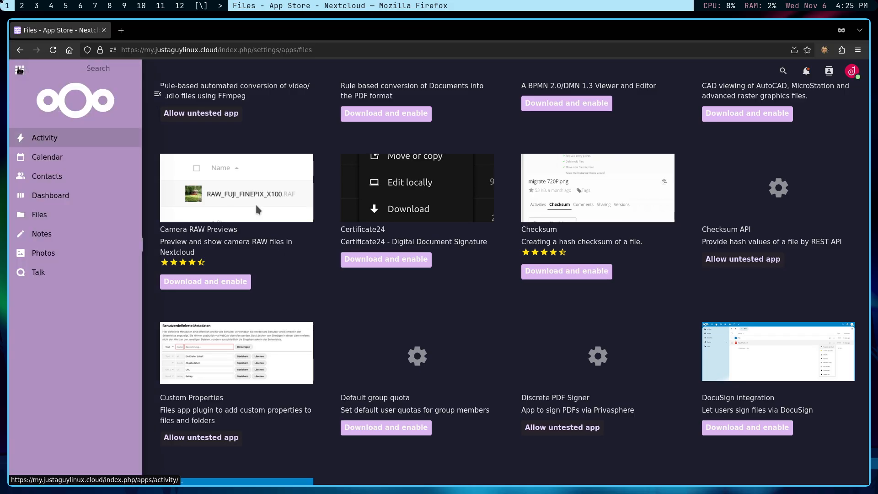
{"action": "left_click", "coordinate": [53, 51]}
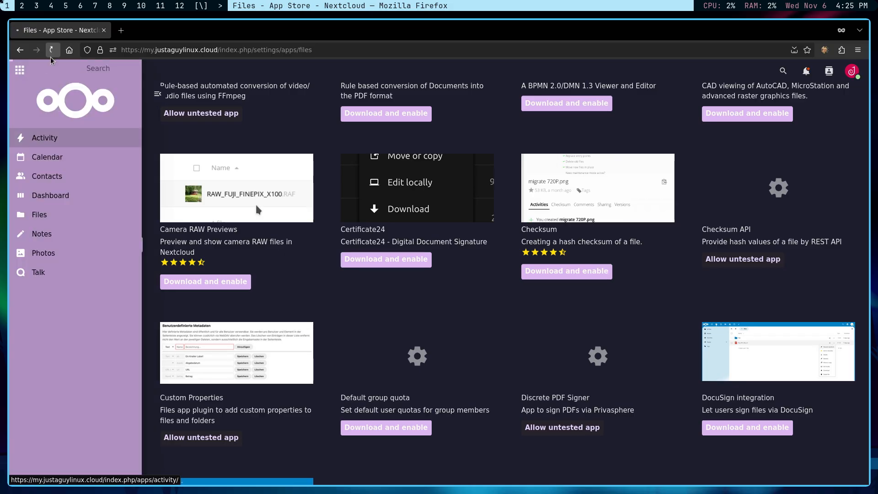
{"action": "left_click", "coordinate": [18, 72]}
Open the empty Bookmarks app and add a new blank Firefox tab.
{"action": "left_click", "coordinate": [55, 164]}
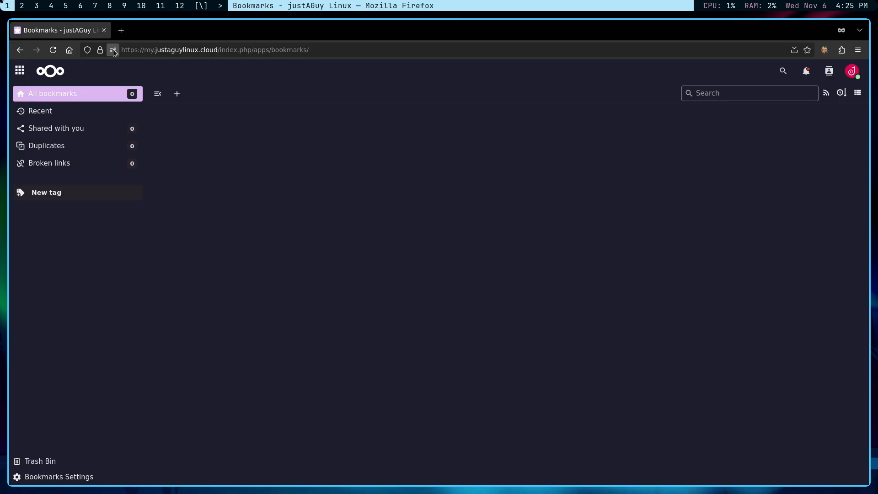
{"action": "left_click", "coordinate": [120, 30]}
Open the floccus extension page on addons.mozilla.org, then return to the Bookmarks tab.
{"action": "left_click", "coordinate": [120, 48]}
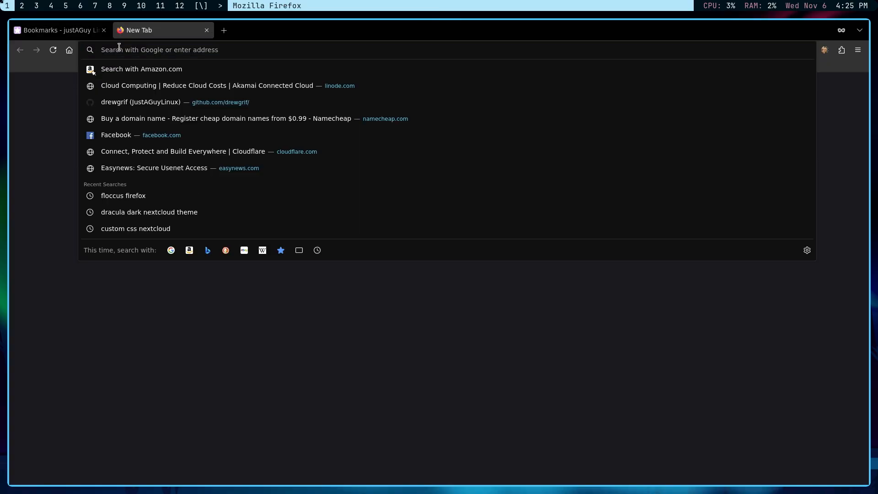
{"action": "type", "text": "flo"}
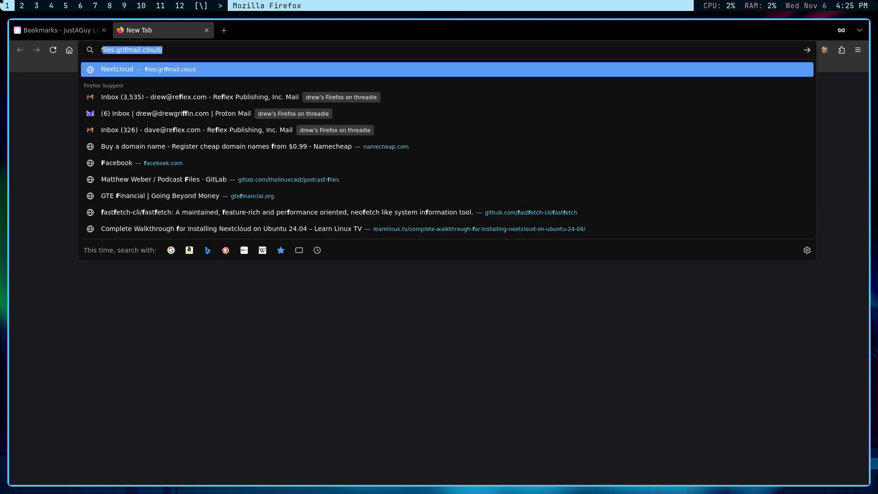
{"action": "type", "text": "ccus"}
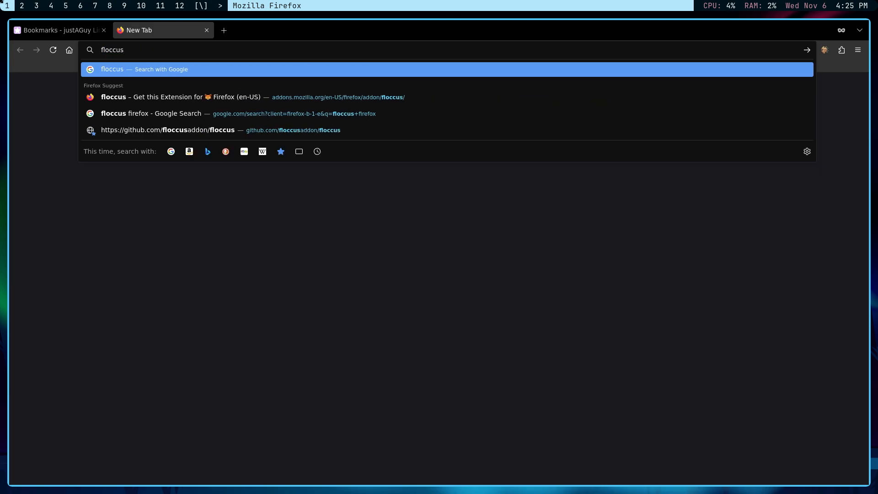
{"action": "left_click", "coordinate": [168, 98]}
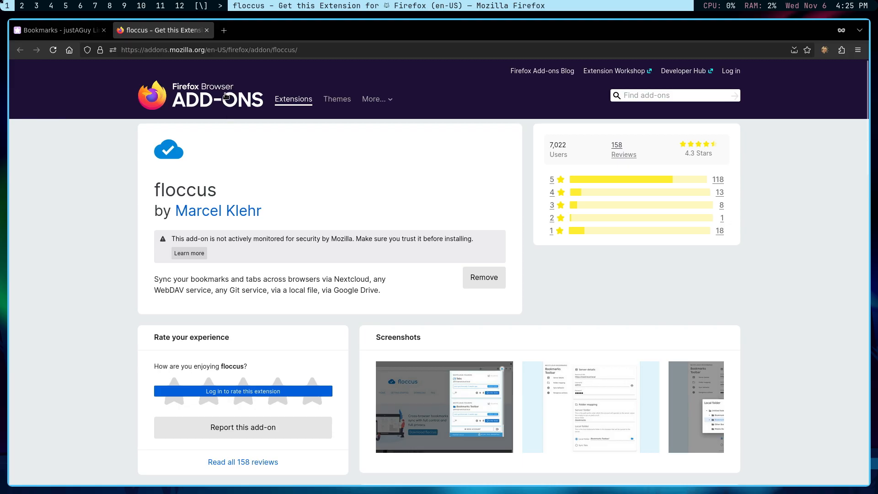
{"action": "left_click", "coordinate": [45, 31]}
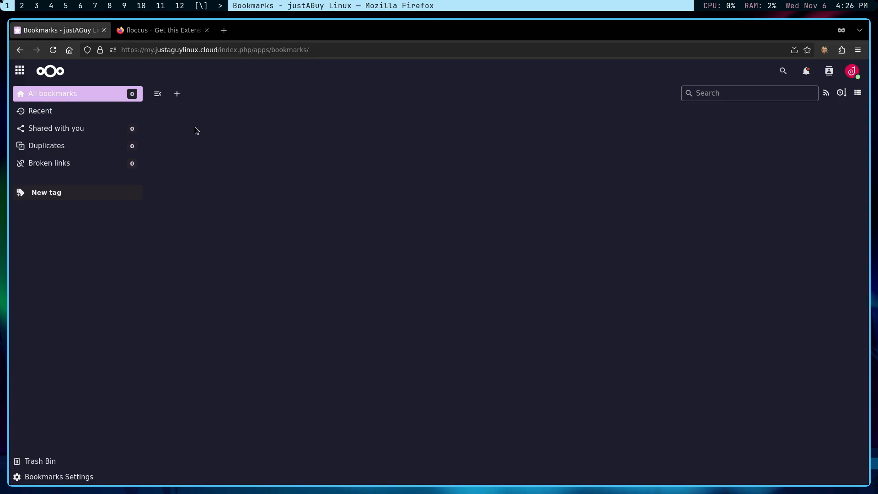
Switch from Bookmarks to the Files app through the app menu.
{"action": "left_click", "coordinate": [20, 70]}
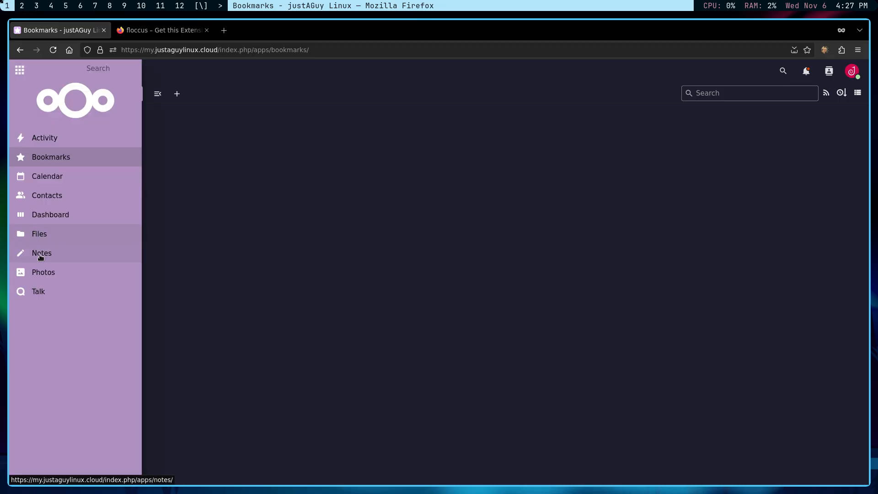
{"action": "left_click", "coordinate": [41, 236]}
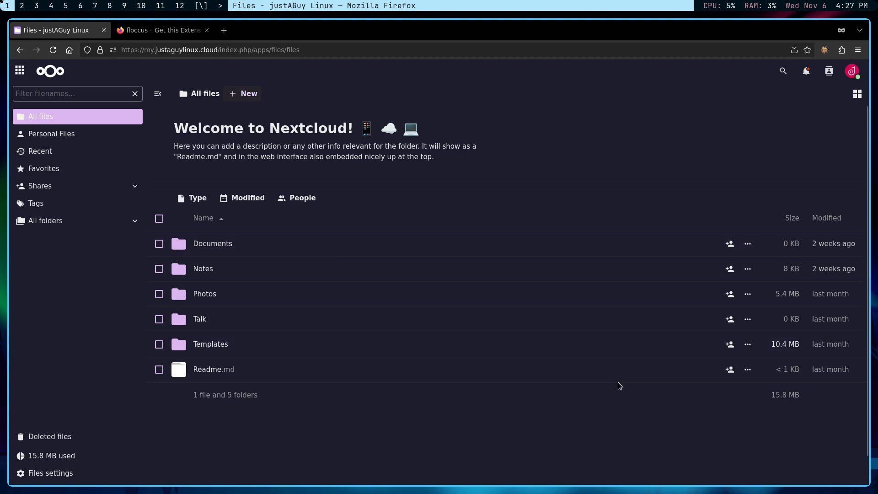
Create a custom public share link for Readme.md with the token 'readme'.
{"action": "left_click", "coordinate": [731, 370]}
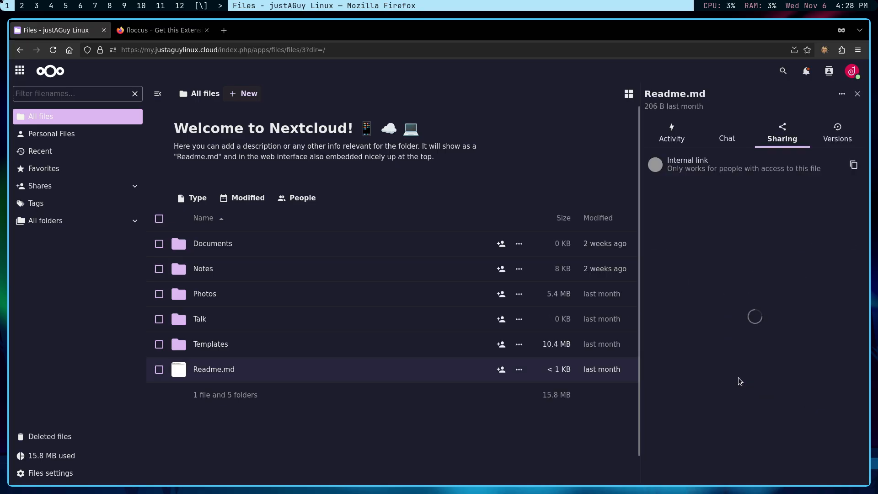
{"action": "left_click", "coordinate": [719, 272]}
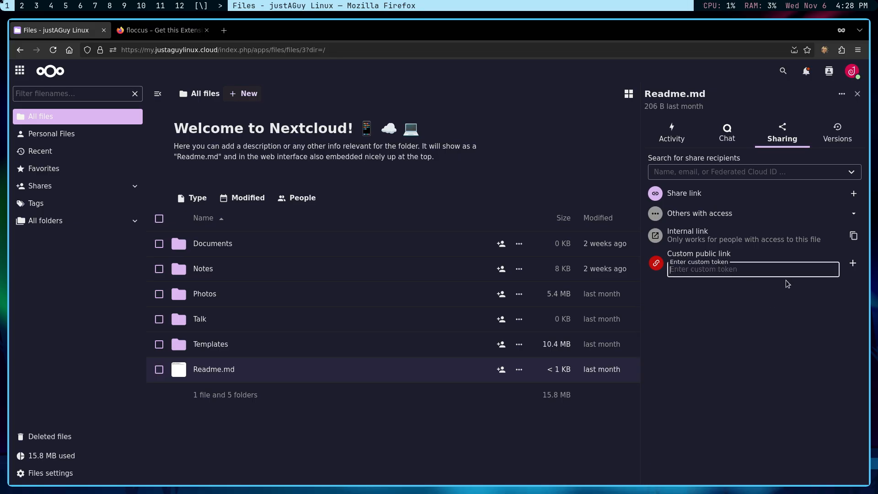
{"action": "left_click", "coordinate": [853, 263]}
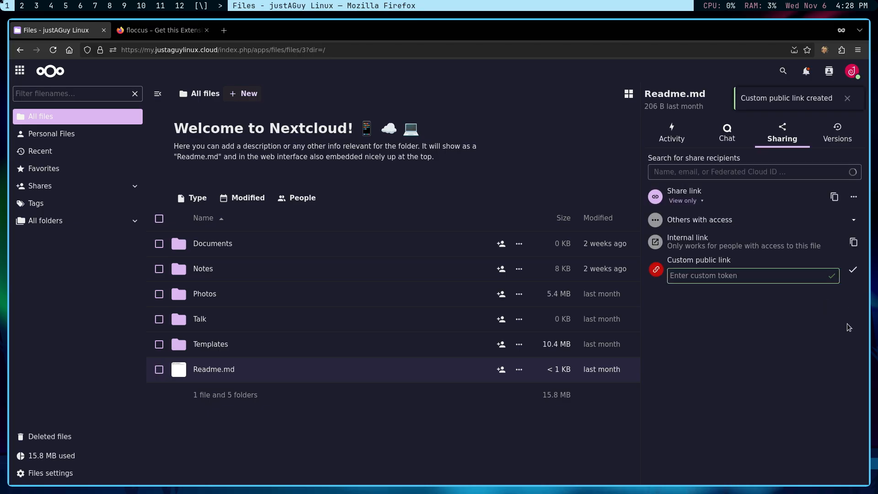
Make the readme link view-only, update the share, and copy the link.
{"action": "left_click", "coordinate": [700, 201]}
{"action": "left_click", "coordinate": [701, 202]}
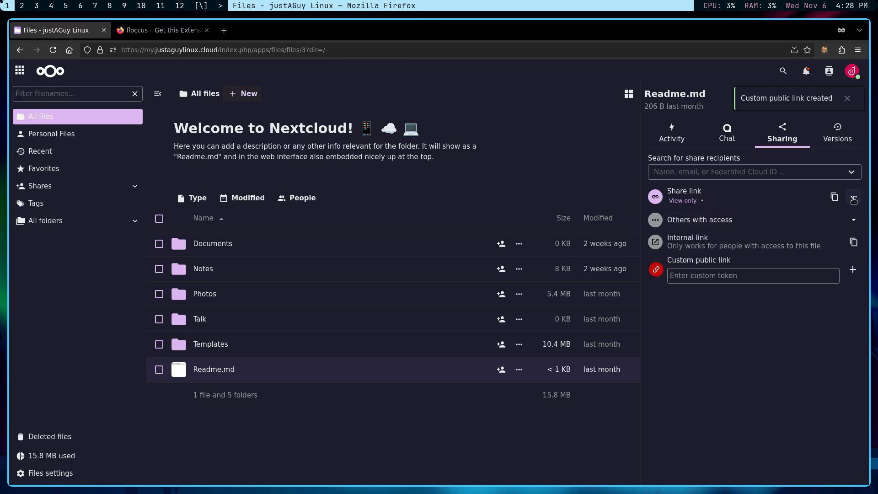
{"action": "left_click", "coordinate": [854, 198]}
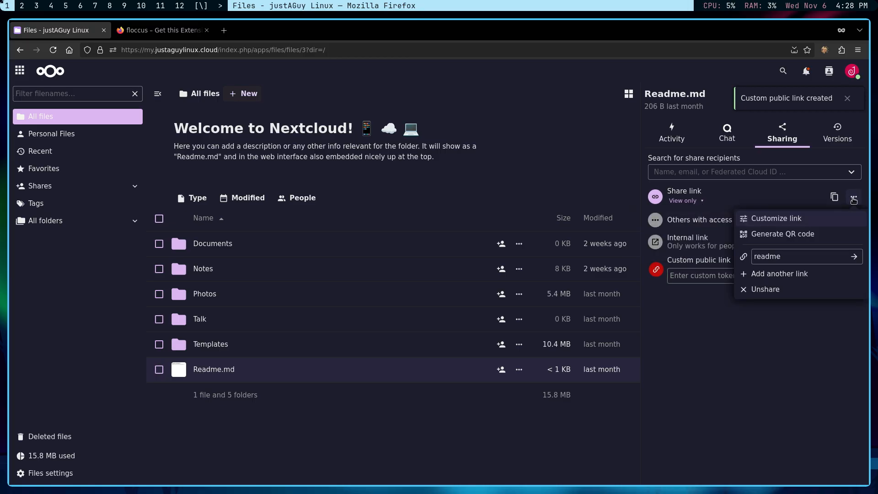
{"action": "left_click", "coordinate": [789, 259]}
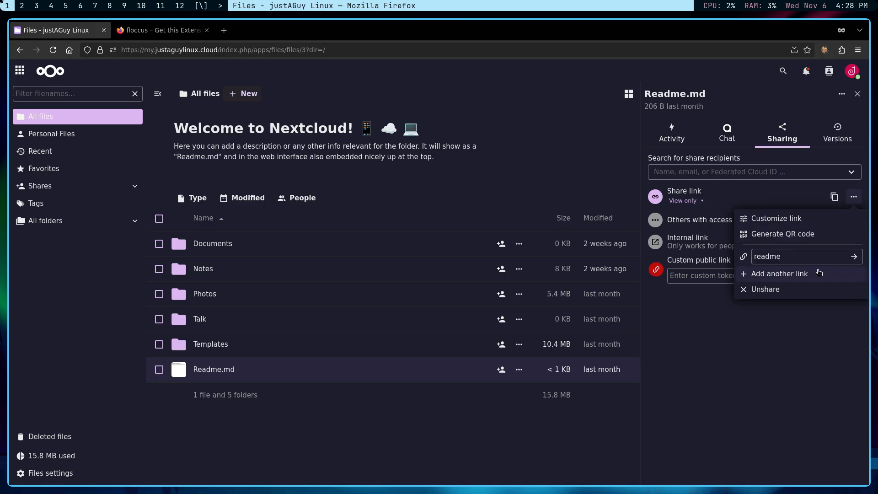
{"action": "left_click", "coordinate": [818, 219]}
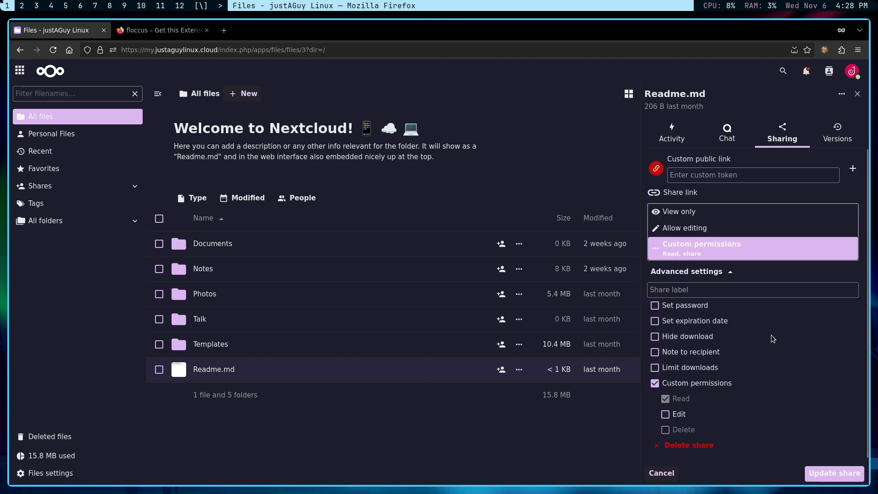
{"action": "scroll", "coordinate": [767, 372], "scroll_direction": "down", "scroll_amount": 1}
{"action": "scroll", "coordinate": [790, 316], "scroll_direction": "up", "scroll_amount": 1}
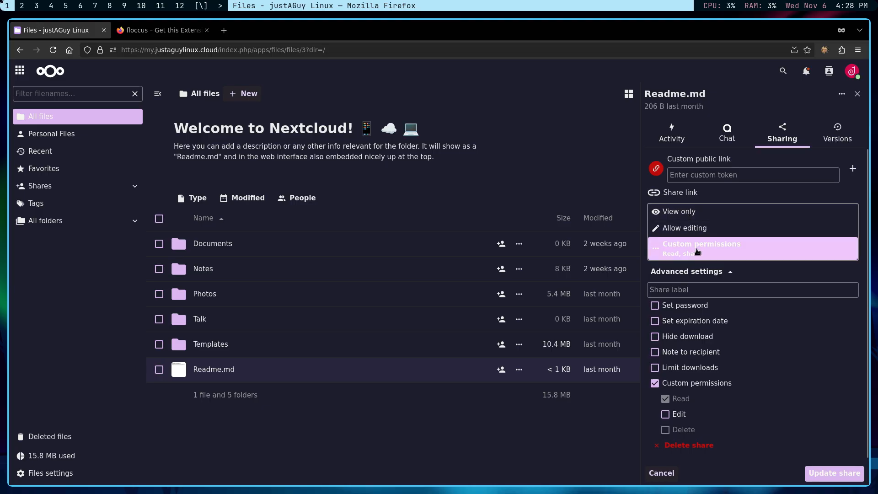
{"action": "left_click", "coordinate": [773, 213]}
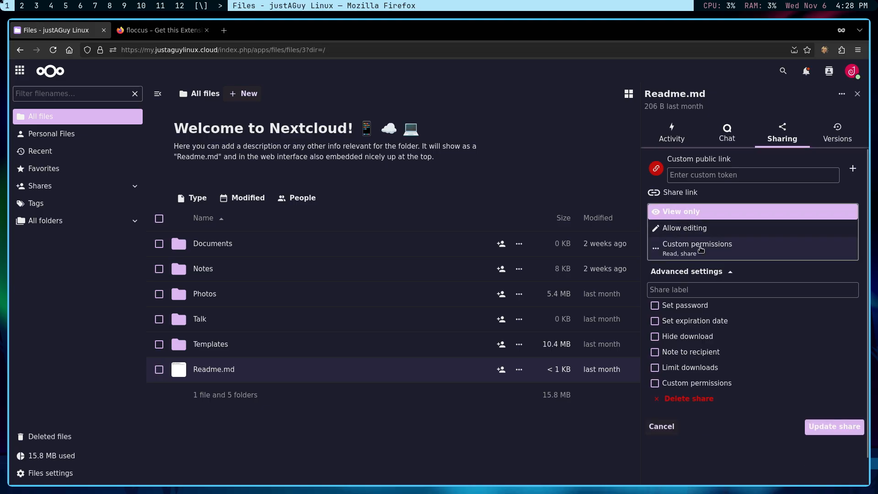
{"action": "left_click", "coordinate": [839, 427]}
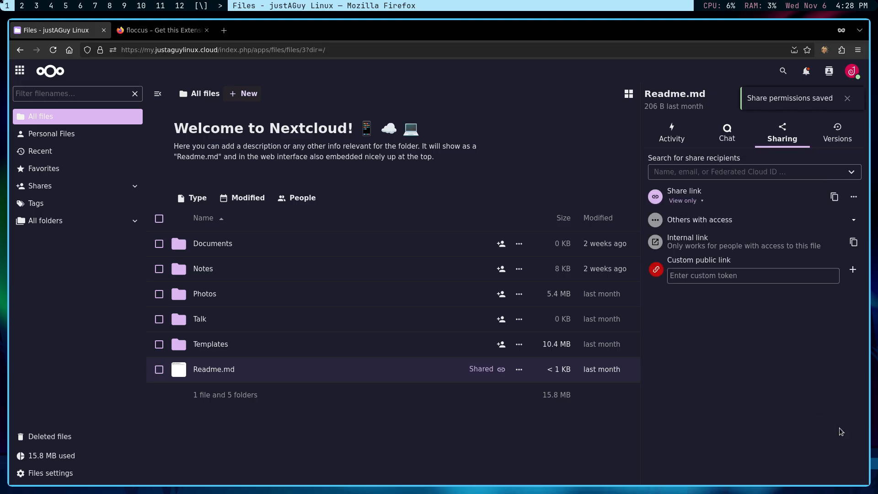
{"action": "left_click", "coordinate": [833, 198]}
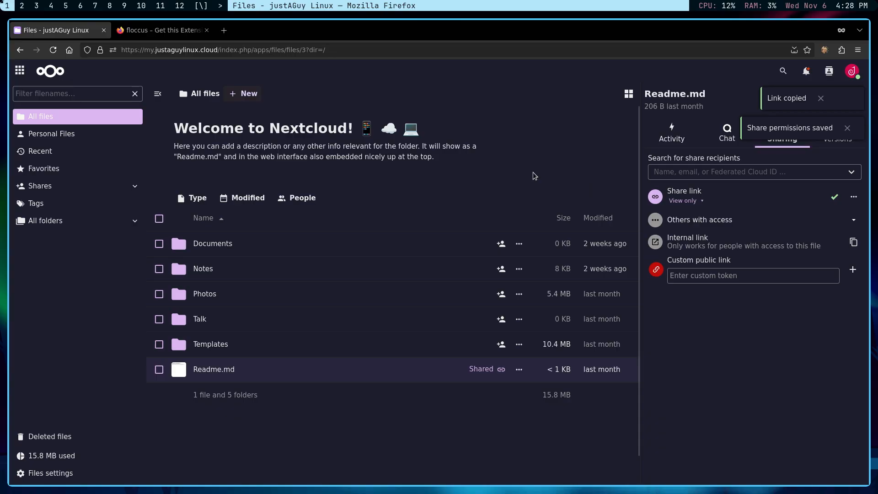
{"action": "left_click", "coordinate": [223, 30]}
Paste the readme share link into the address bar, highlighting its domain and token parts.
{"action": "right_click", "coordinate": [218, 53]}
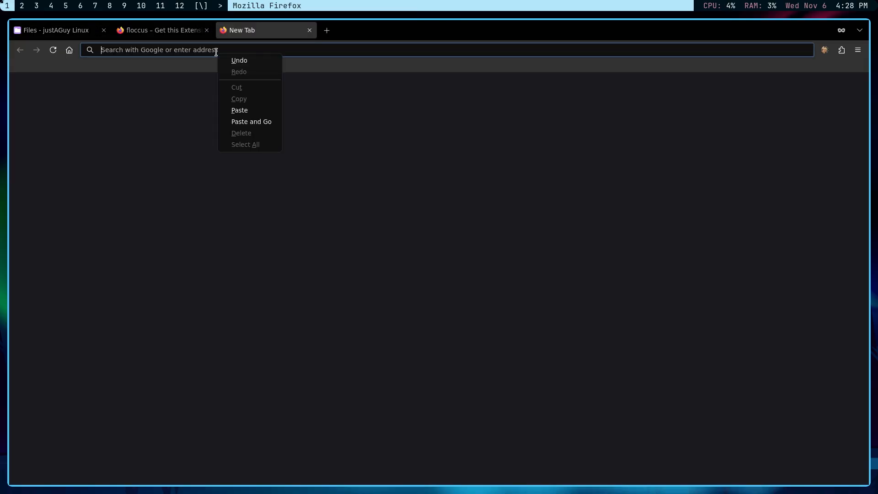
{"action": "left_click", "coordinate": [239, 110]}
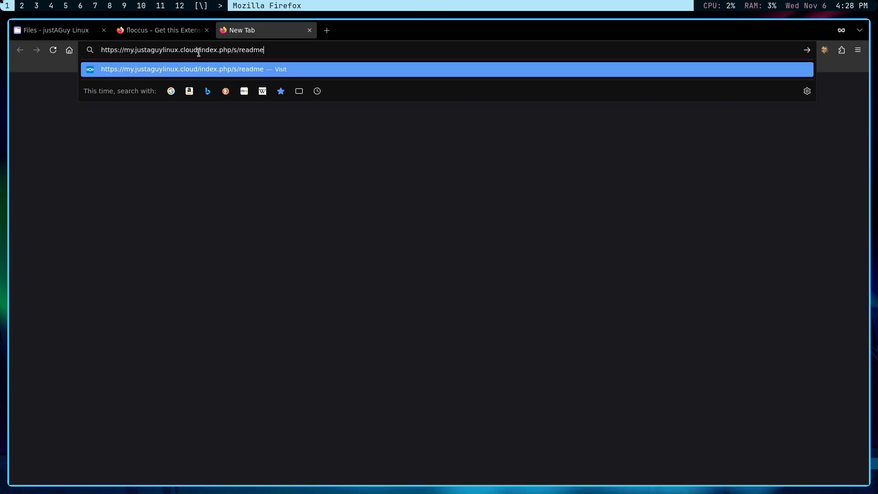
{"action": "left_click_drag", "start_coordinate": [196, 47], "coordinate": [149, 47]}
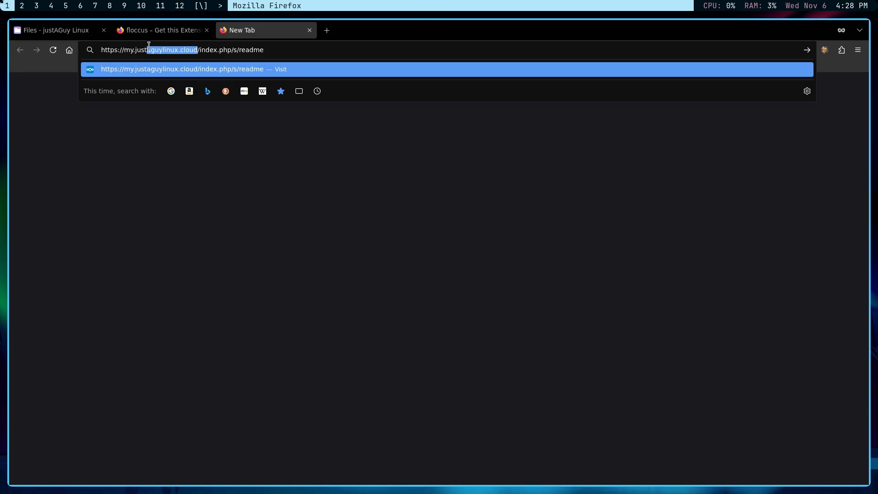
{"action": "left_click", "coordinate": [236, 49]}
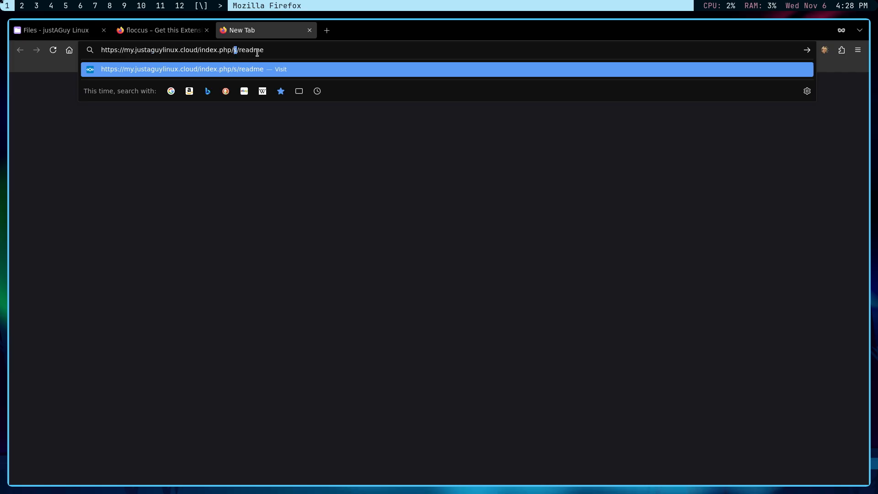
{"action": "left_click_drag", "start_coordinate": [271, 50], "coordinate": [237, 52]}
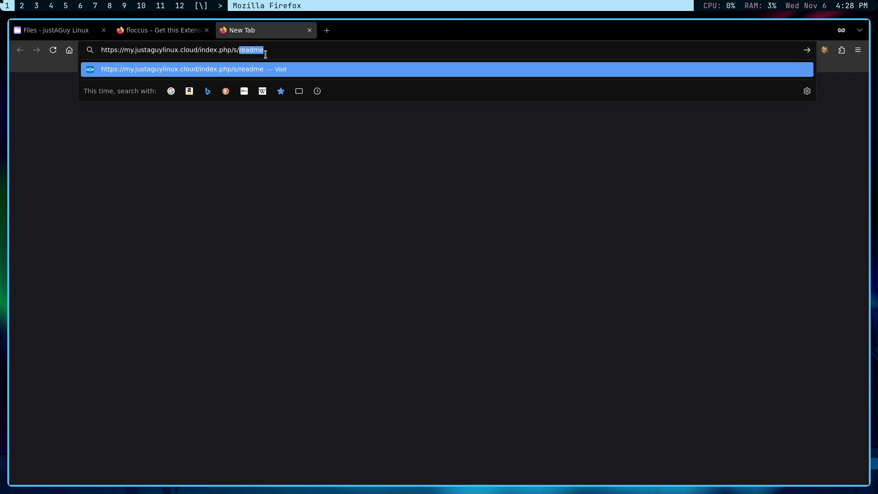
{"action": "left_click", "coordinate": [36, 31]}
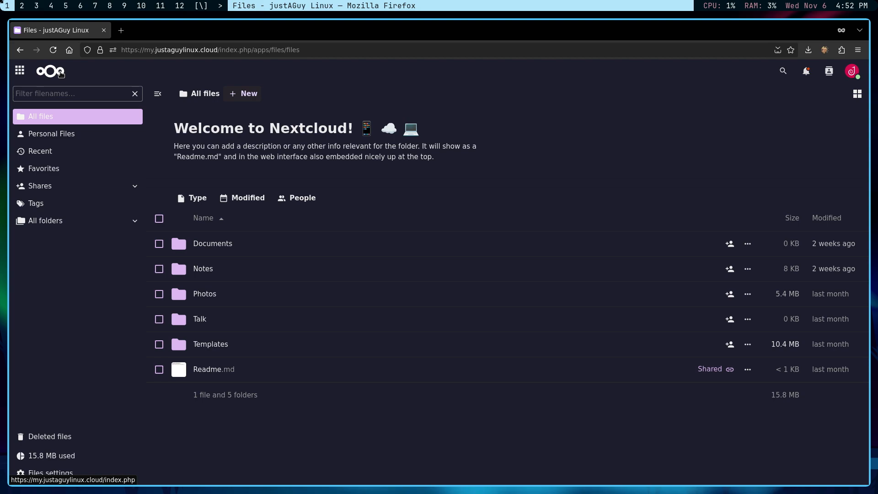
Search Google for 'nextcloud desktop' and download the Linux AppImage from the install page.
{"action": "left_click", "coordinate": [122, 33]}
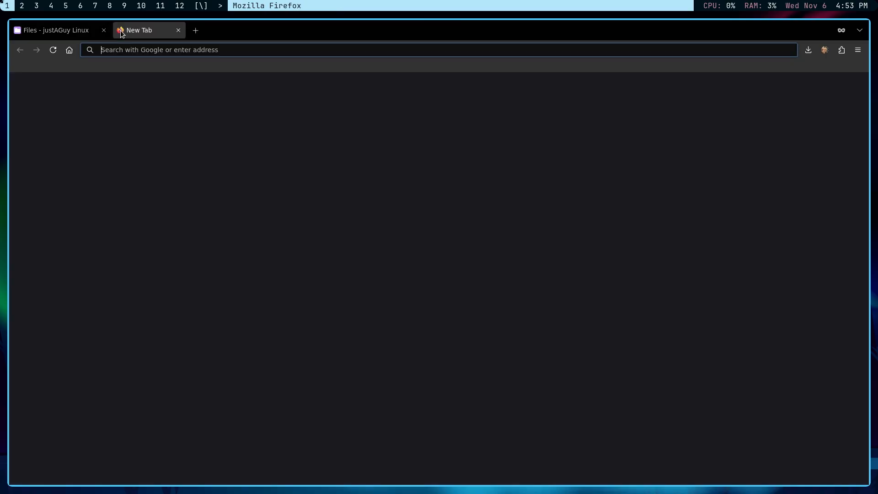
{"action": "left_click", "coordinate": [139, 50]}
{"action": "type", "text": "nex"}
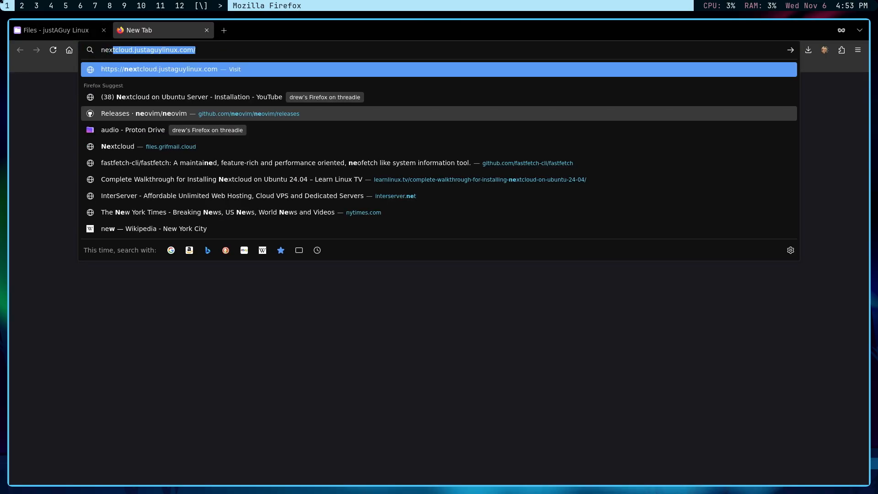
{"action": "type", "text": "tcloud deskto"}
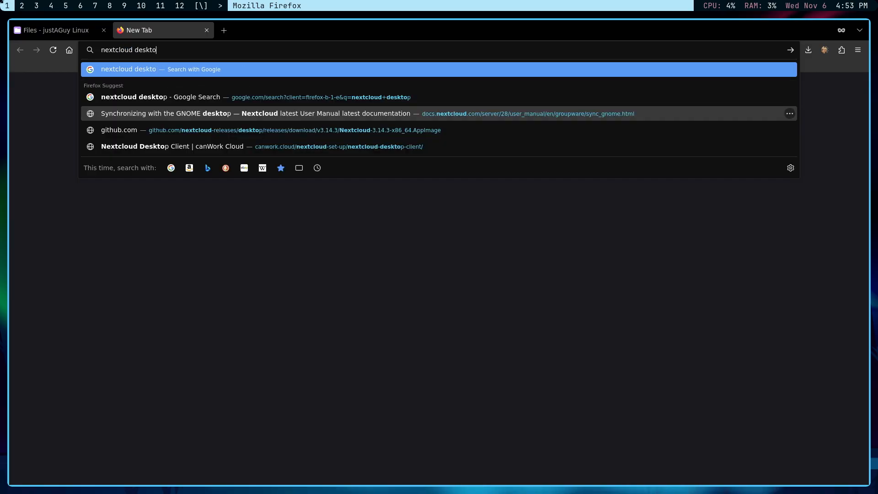
{"action": "type", "text": "p"}
{"action": "key", "text": "Return"}
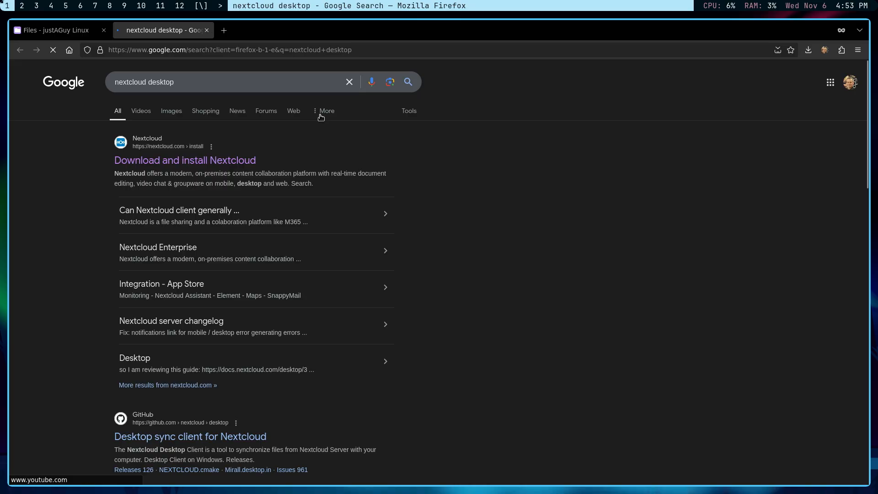
{"action": "left_click", "coordinate": [200, 163]}
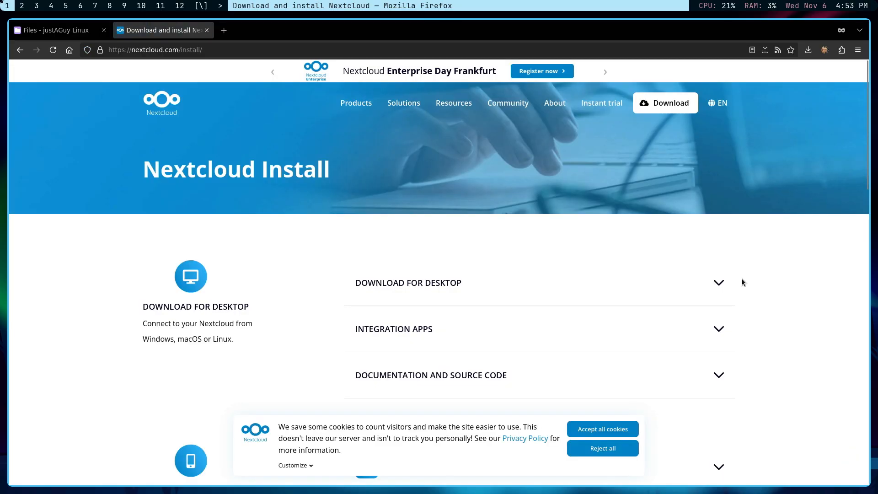
{"action": "left_click", "coordinate": [717, 283]}
{"action": "scroll", "coordinate": [448, 311], "scroll_direction": "down", "scroll_amount": 5}
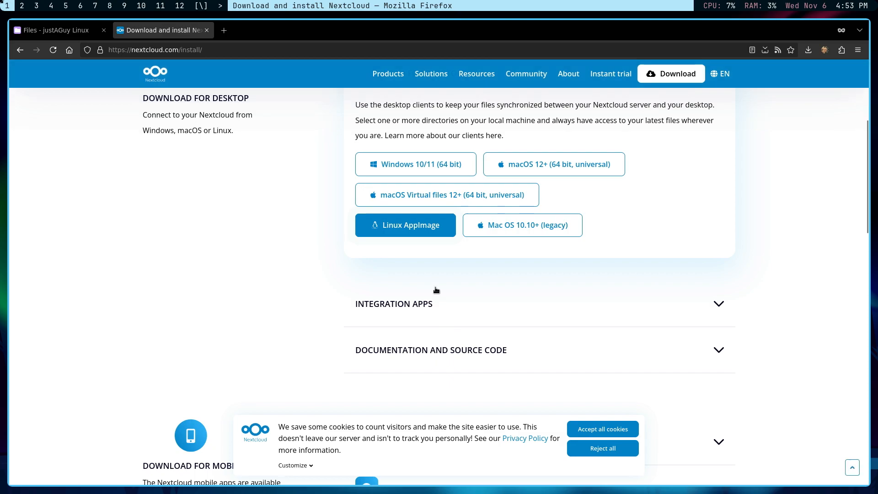
{"action": "left_click", "coordinate": [418, 227]}
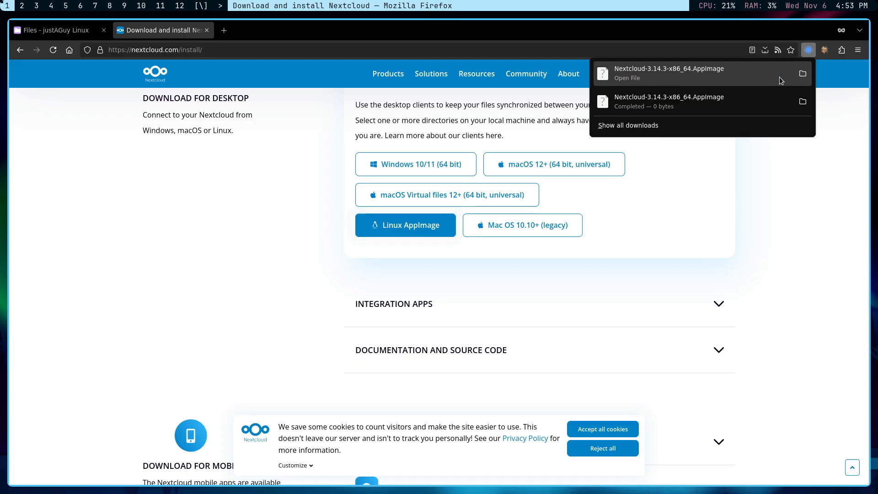
Allow Nextcloud-3.14.3-x86_64.AppImage in Downloads to run as a program via its Permissions.
{"action": "left_click", "coordinate": [802, 73]}
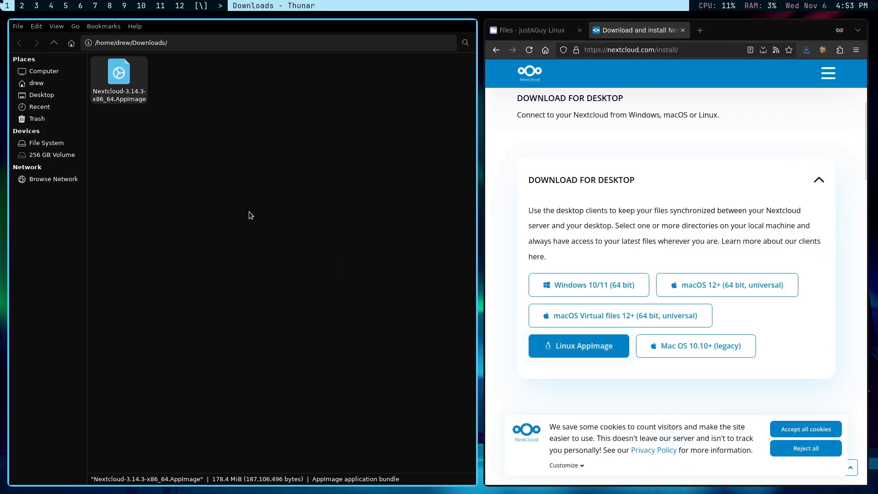
{"action": "right_click", "coordinate": [124, 89]}
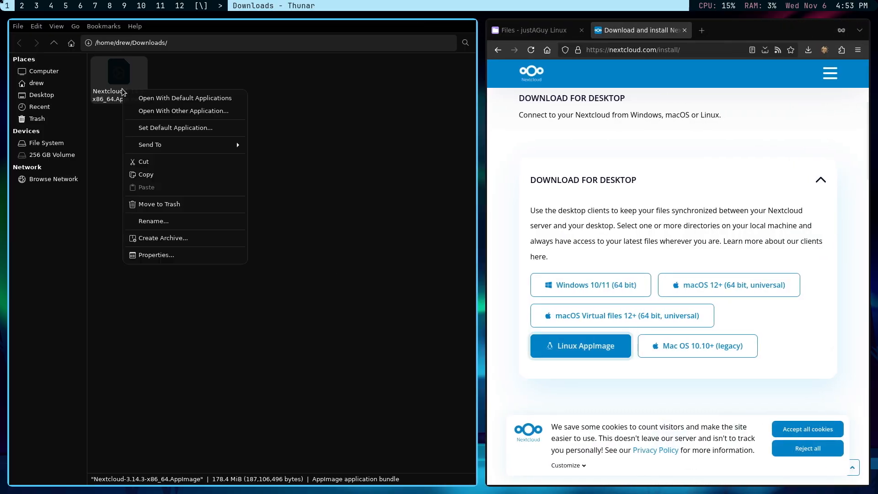
{"action": "left_click", "coordinate": [156, 255]}
{"action": "left_click", "coordinate": [469, 146]}
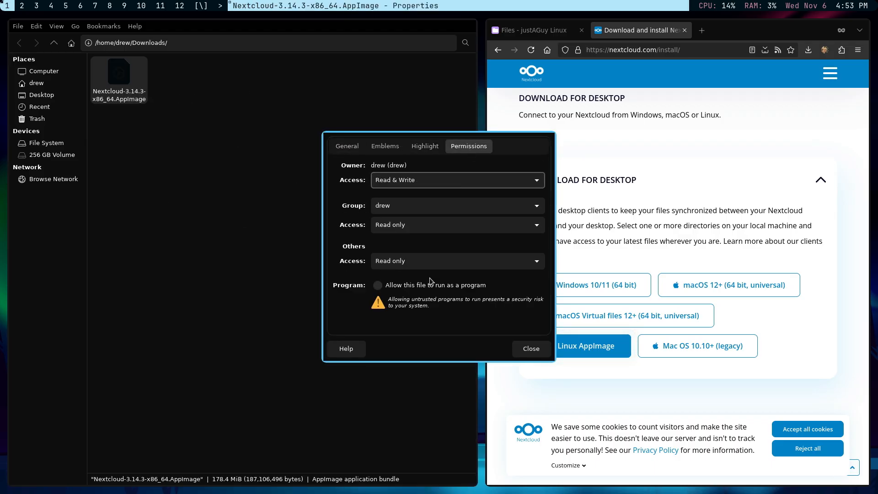
{"action": "left_click", "coordinate": [378, 286]}
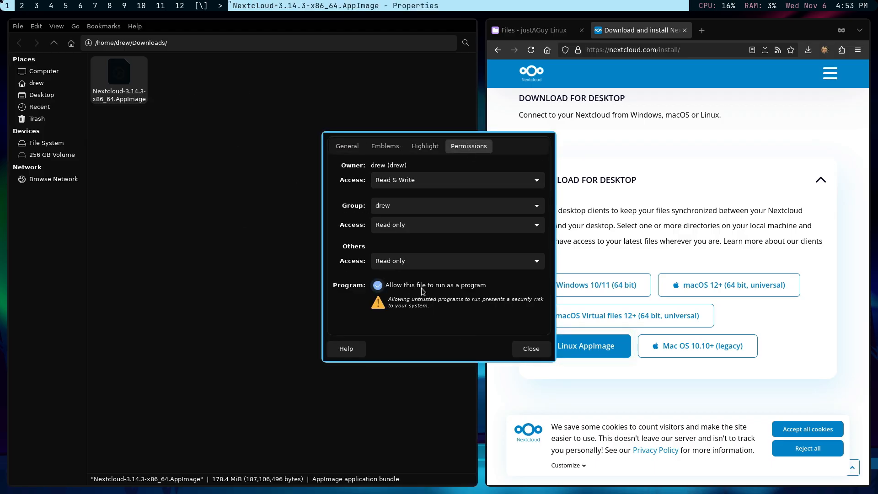
{"action": "left_click", "coordinate": [531, 349]}
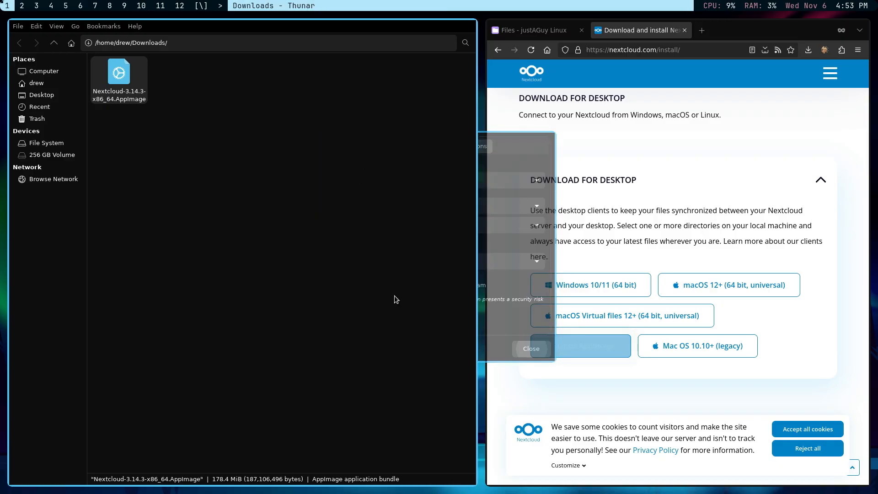
{"action": "double_click", "coordinate": [121, 86]}
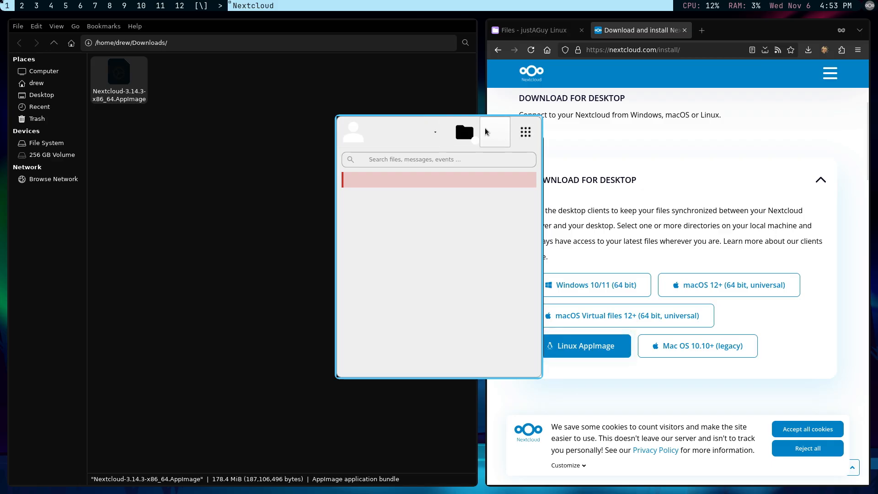
{"action": "left_click_drag", "start_coordinate": [487, 128], "coordinate": [240, 130]}
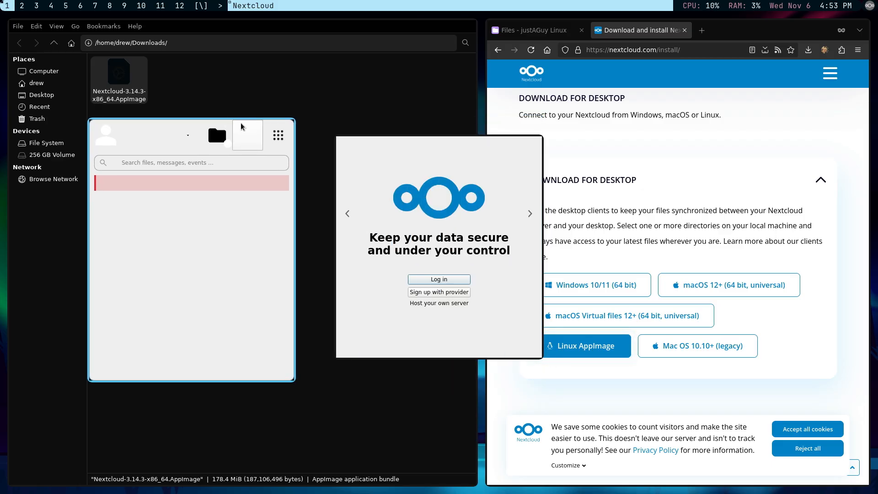
{"action": "left_click", "coordinate": [433, 280]}
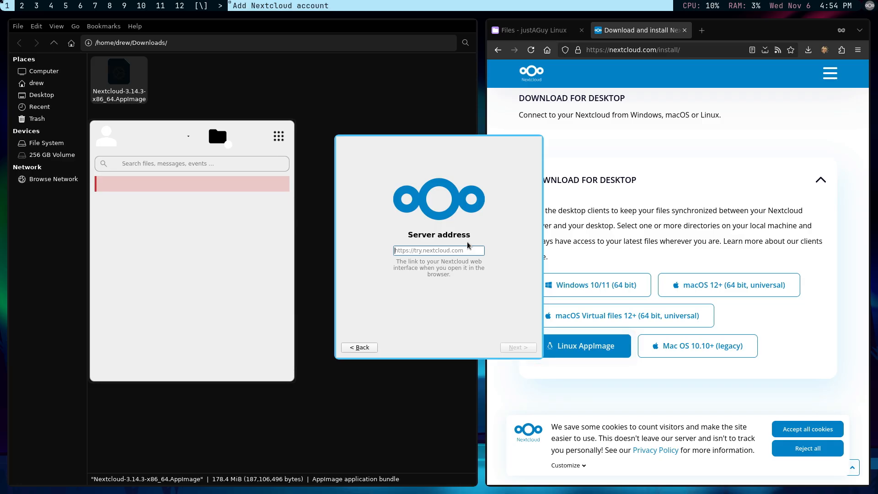
{"action": "type", "text": "https://"}
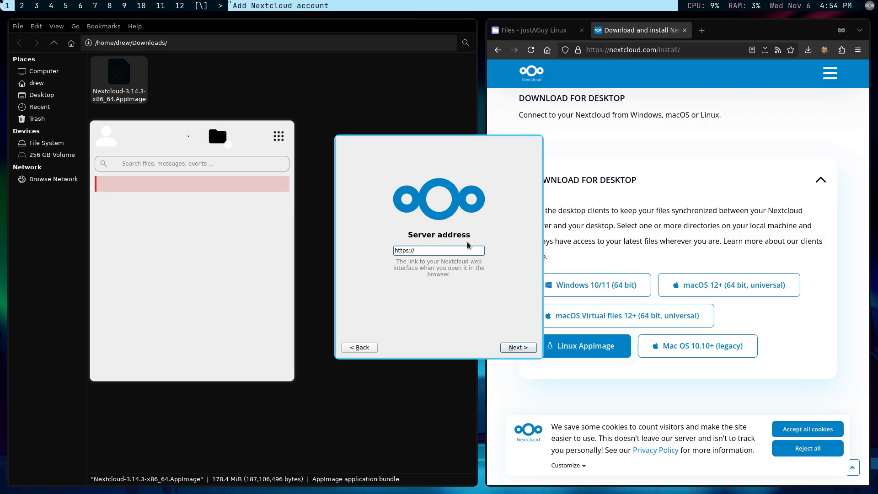
{"action": "type", "text": "my"}
{"action": "type", "text": ".justaguy"}
{"action": "type", "text": "linux."}
{"action": "type", "text": ".clo"}
{"action": "type", "text": "ud"}
Submit the server address, log in on the web page, and grant the desktop client account access.
{"action": "left_click", "coordinate": [521, 348]}
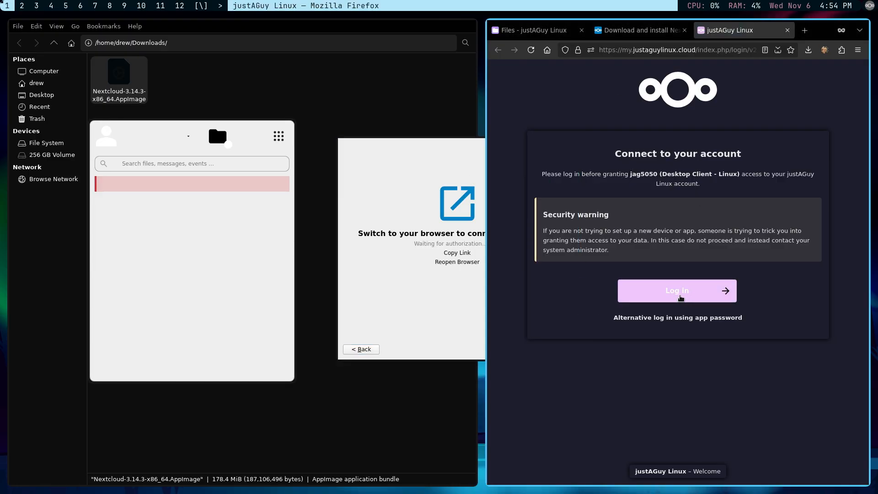
{"action": "left_click", "coordinate": [674, 295]}
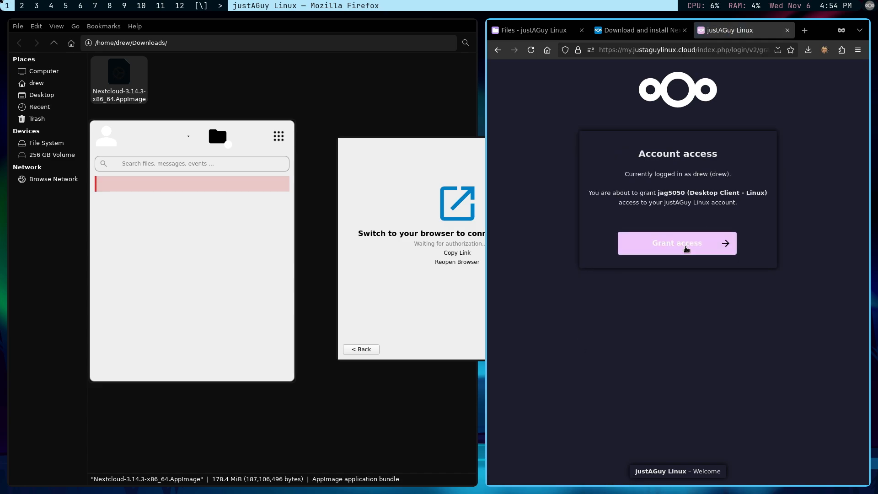
{"action": "left_click", "coordinate": [694, 242]}
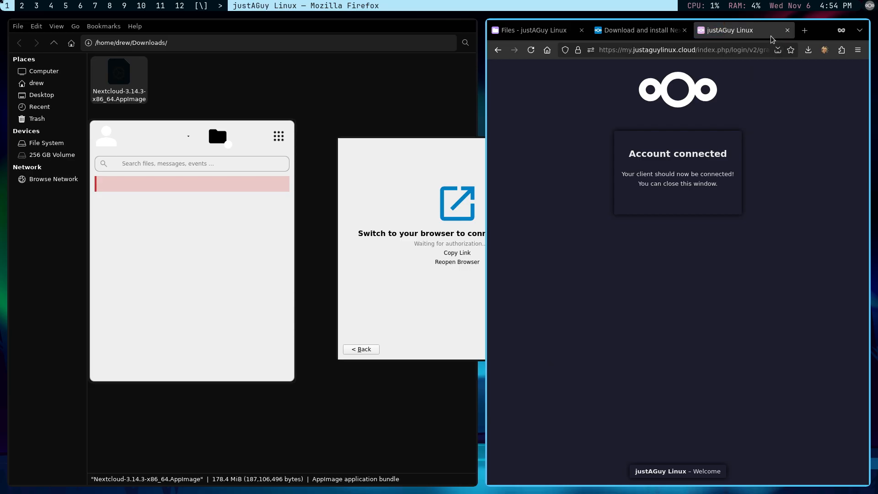
Close the login tab, exclude the Talk folder from sync, and connect the account to start syncing.
{"action": "left_click", "coordinate": [787, 30]}
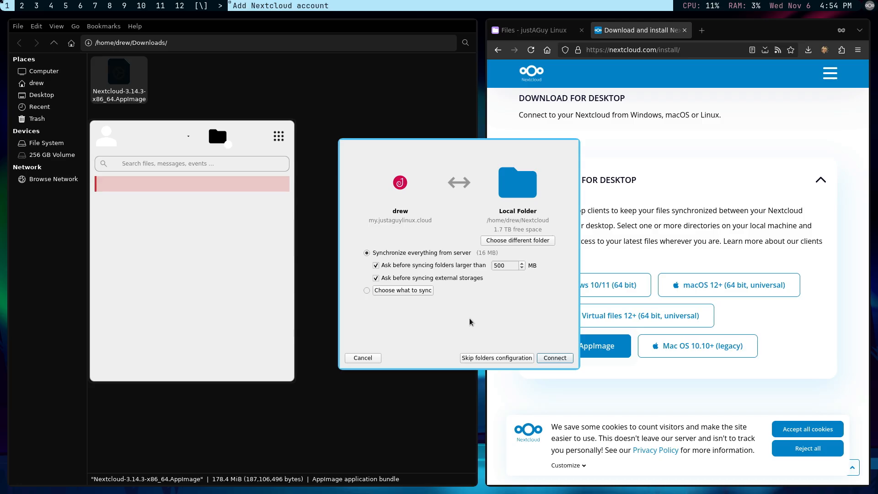
{"action": "left_click", "coordinate": [364, 292]}
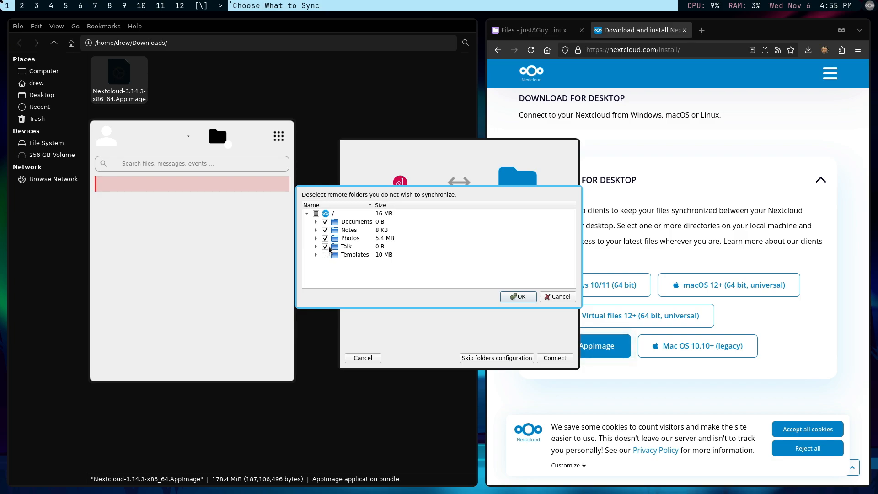
{"action": "left_click", "coordinate": [326, 247]}
{"action": "left_click", "coordinate": [325, 222]}
{"action": "left_click", "coordinate": [519, 298]}
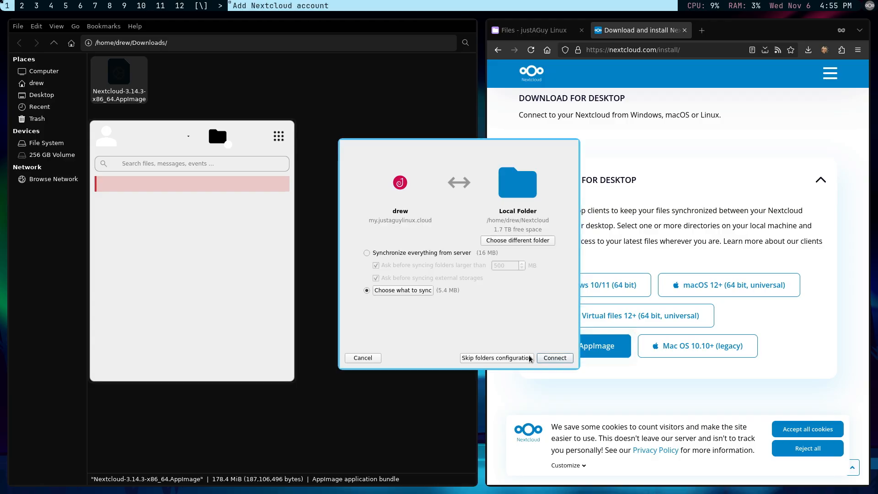
{"action": "left_click", "coordinate": [554, 359]}
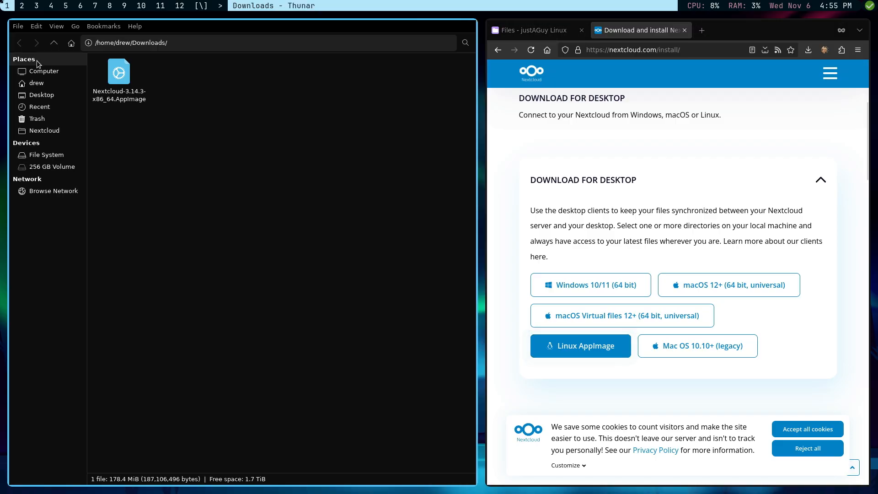
Browse to Home > Nextcloud > Notes in Thunar and switch Firefox to the Nextcloud Files page.
{"action": "left_click", "coordinate": [37, 83]}
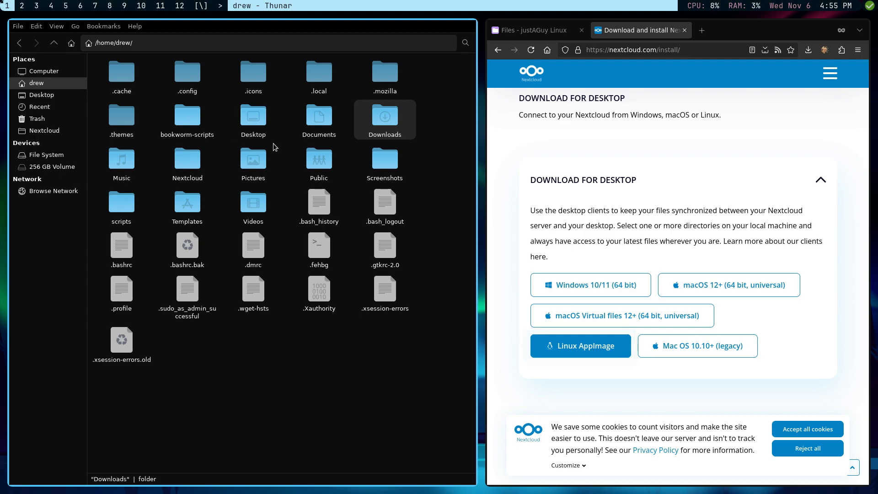
{"action": "left_click", "coordinate": [189, 168]}
{"action": "double_click", "coordinate": [190, 168]}
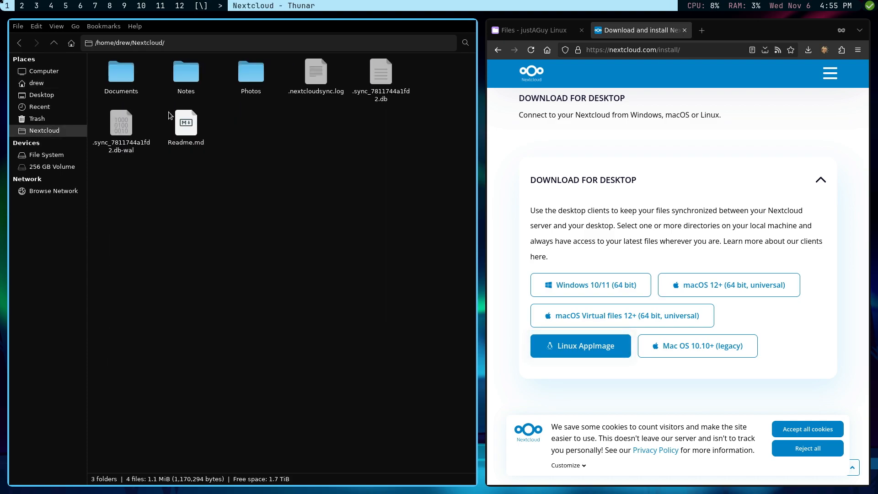
{"action": "double_click", "coordinate": [194, 72]}
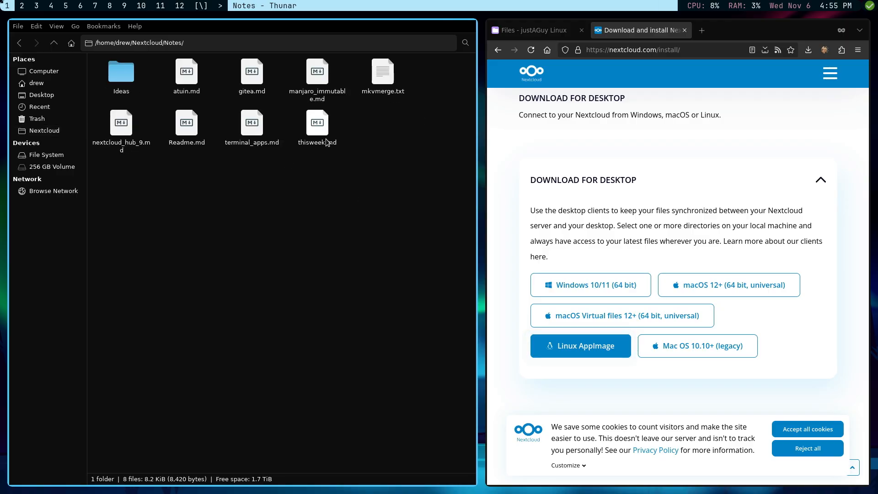
{"action": "left_click", "coordinate": [533, 30]}
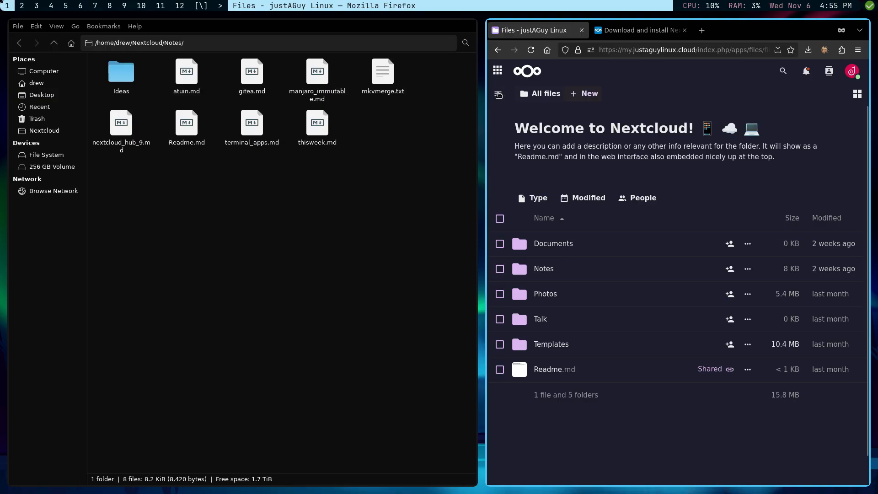
Open the thisweek note in the Notes app, then open the local thisweek.md with Geany.
{"action": "left_click", "coordinate": [497, 71]}
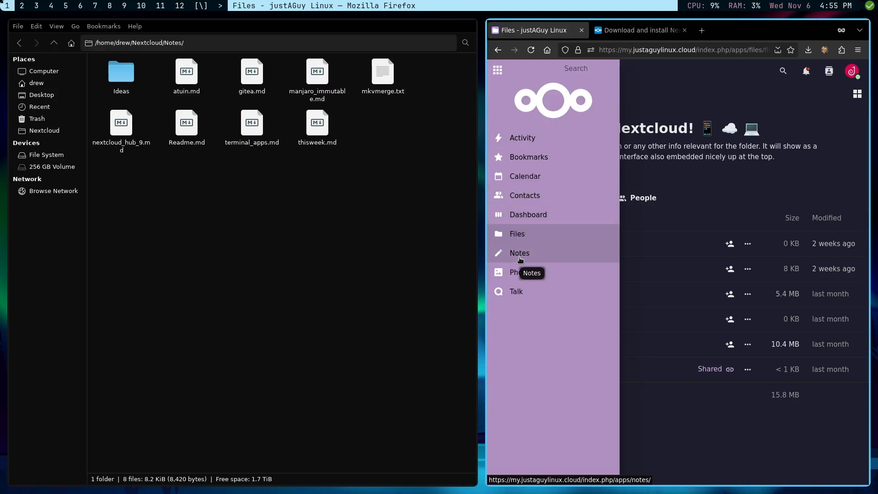
{"action": "left_click", "coordinate": [520, 254]}
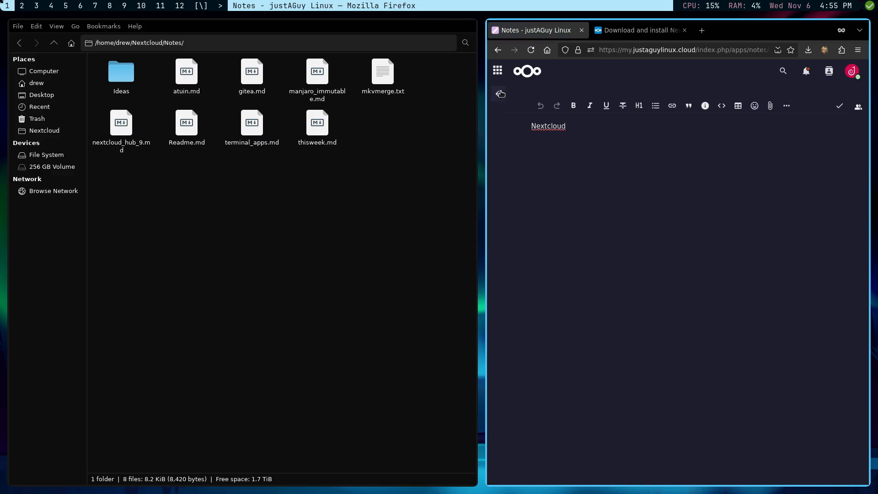
{"action": "left_click", "coordinate": [499, 94]}
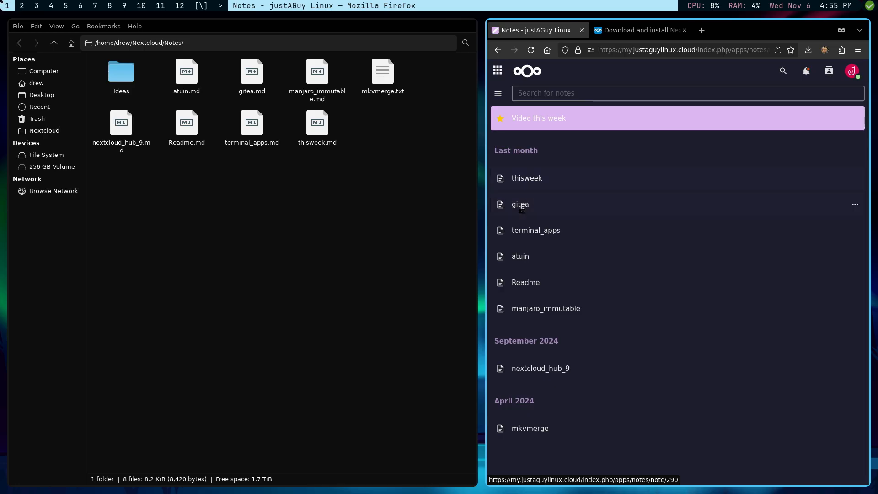
{"action": "left_click", "coordinate": [523, 178]}
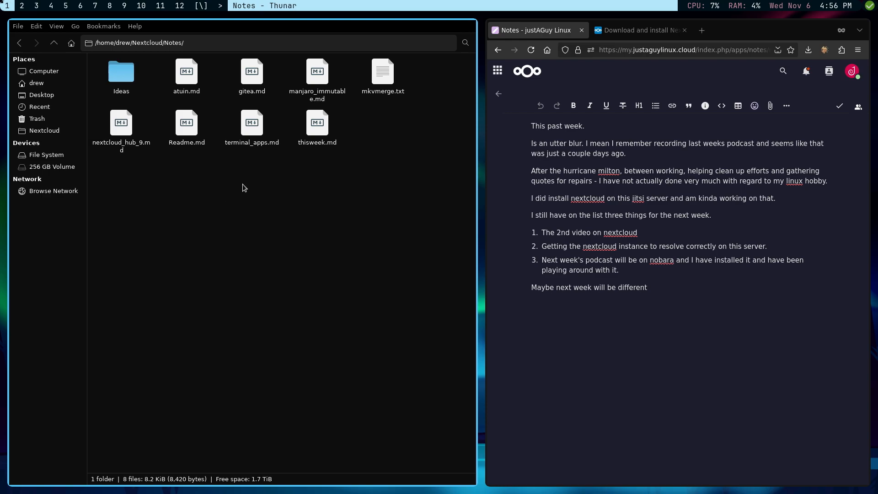
{"action": "right_click", "coordinate": [316, 134]}
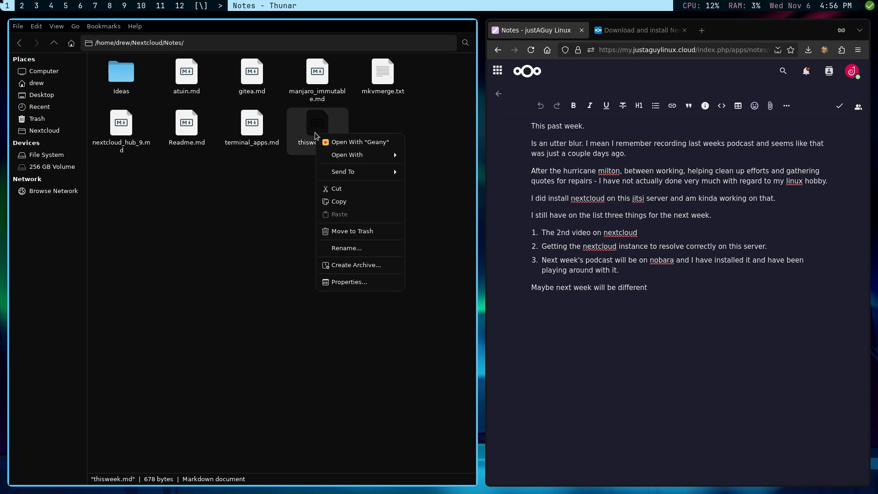
{"action": "left_click", "coordinate": [352, 145]}
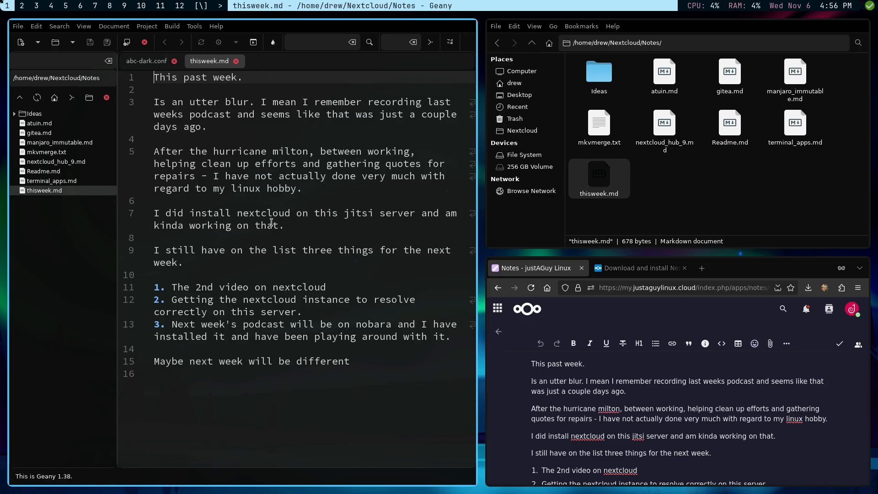
Replace the entire note text with the single line 'This was last week.'.
{"action": "key", "text": "Down"}
{"action": "key", "text": "Down"}
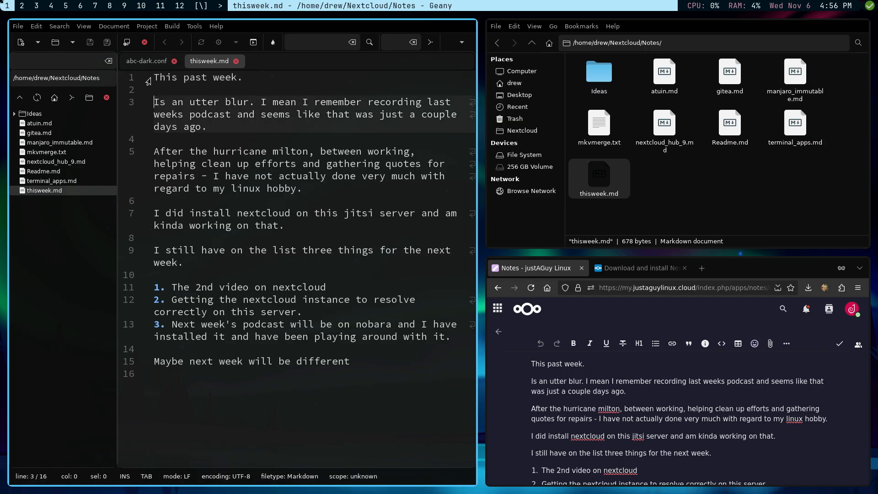
{"action": "left_click_drag", "start_coordinate": [161, 77], "coordinate": [320, 388]}
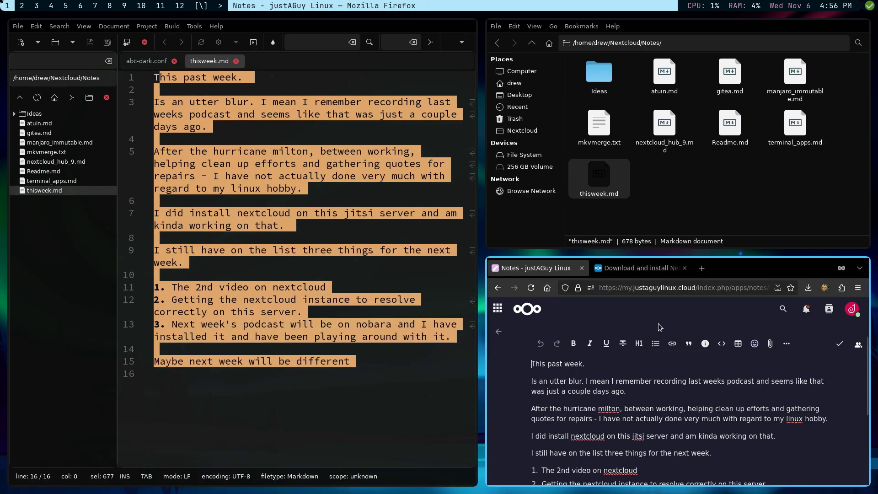
{"action": "key", "text": "BackSpace"}
{"action": "left_click_drag", "start_coordinate": [375, 374], "coordinate": [175, 84]}
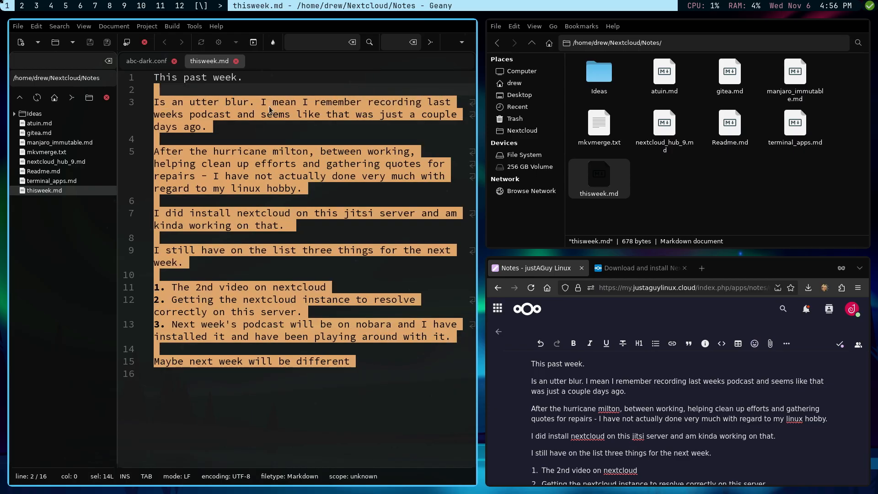
{"action": "key", "text": "BackSpace"}
{"action": "key", "text": "BackSpace"}
{"action": "key", "text": "BackSpace"}
{"action": "key", "text": "BackSpace"}
{"action": "key", "text": "BackSpace"}
{"action": "key", "text": "BackSpace"}
{"action": "key", "text": "BackSpace"}
{"action": "key", "text": "BackSpace"}
{"action": "key", "text": "BackSpace"}
{"action": "key", "text": "BackSpace"}
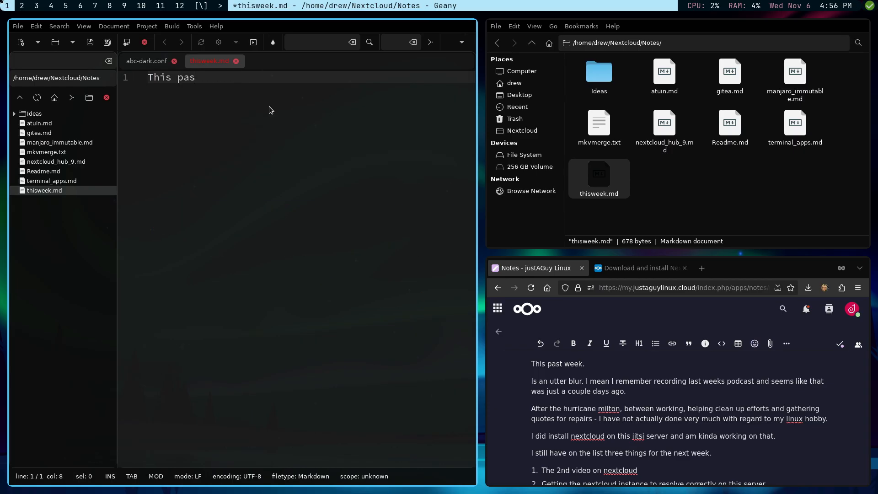
{"action": "type", "text": "was"}
{"action": "key", "text": "BackSpace"}
{"action": "type", "text": "la"}
{"action": "key", "text": "BackSpace"}
{"action": "key", "text": "BackSpace"}
{"action": "key", "text": "BackSpace"}
{"action": "type", "text": "l;"}
{"action": "key", "text": "BackSpace"}
{"action": "type", "text": "ast weekl"}
Save thisweek.md and quit Geany with Ctrl+Q.
{"action": "left_click", "coordinate": [90, 42]}
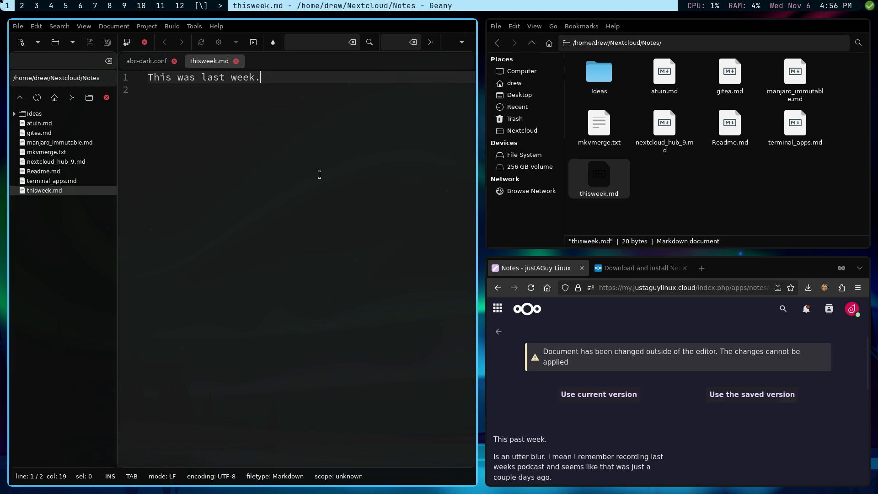
{"action": "left_click", "coordinate": [309, 249]}
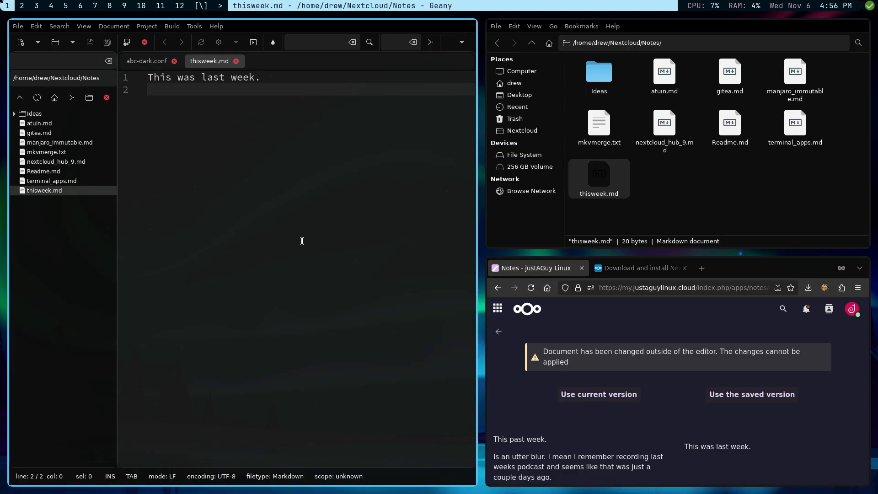
{"action": "key", "text": "ctrl+q"}
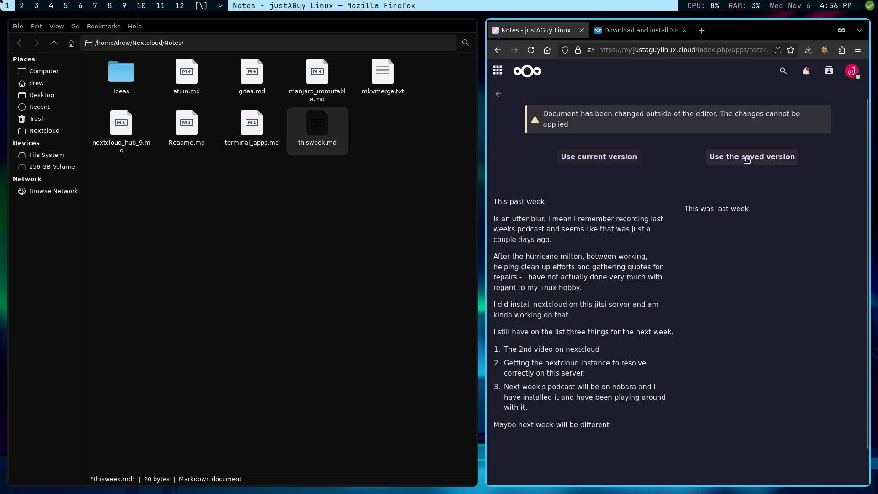
Keep the saved version of thisweek, check it reads 'This was last week.', and return to the notes list.
{"action": "left_click", "coordinate": [747, 159]}
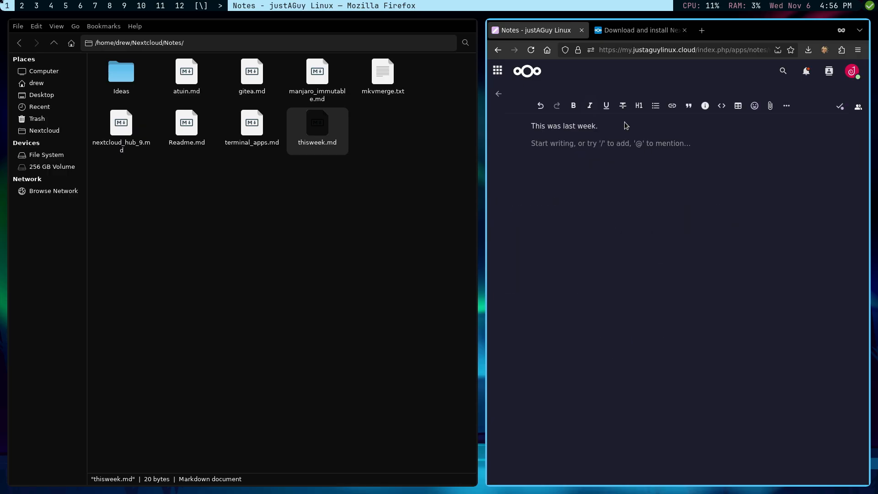
{"action": "left_click_drag", "start_coordinate": [616, 129], "coordinate": [490, 132]}
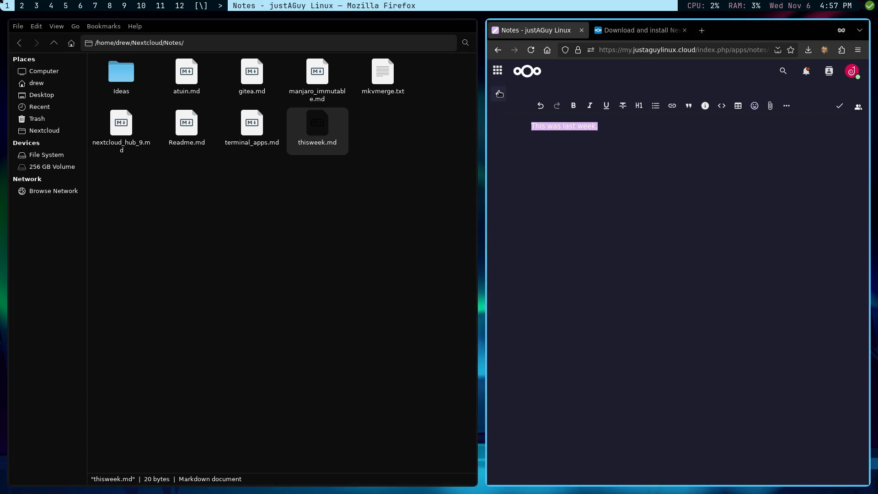
{"action": "left_click", "coordinate": [498, 94]}
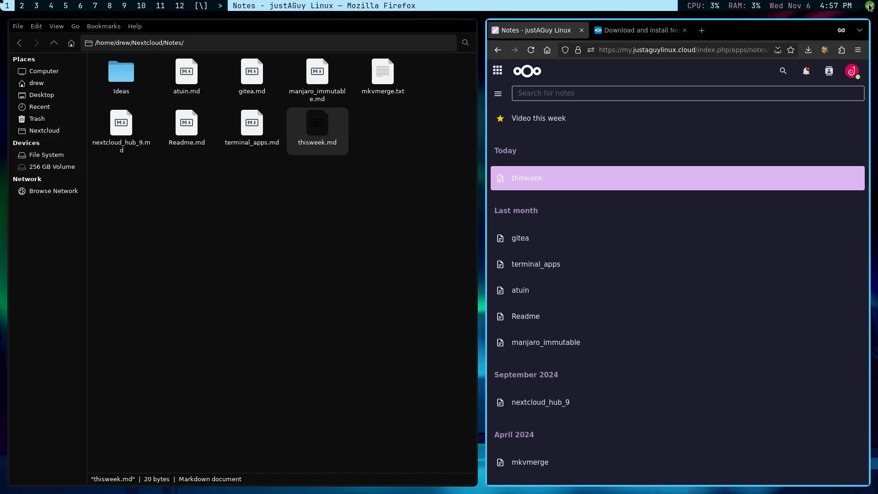
{"action": "mouse_move", "coordinate": [870, 6]}
Close Thunar, switch to the Files app, and close the 'Download and install Nextcloud' tab.
{"action": "left_click", "coordinate": [366, 292]}
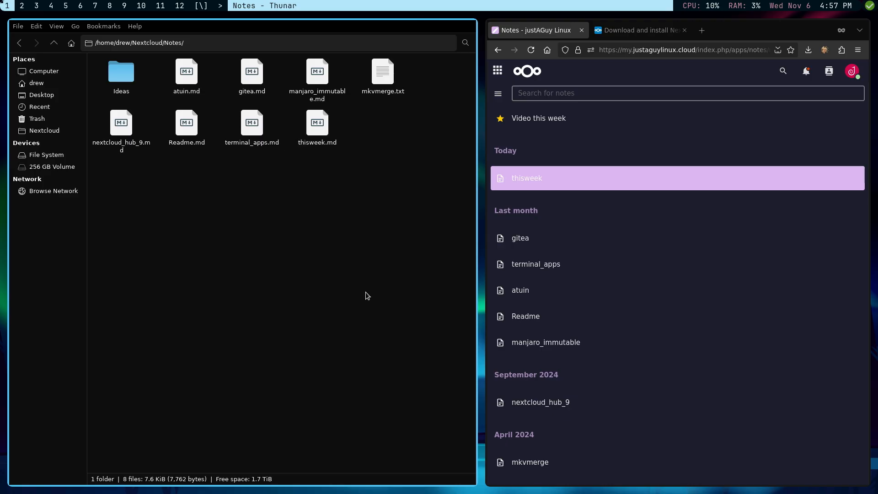
{"action": "key", "text": "super+q"}
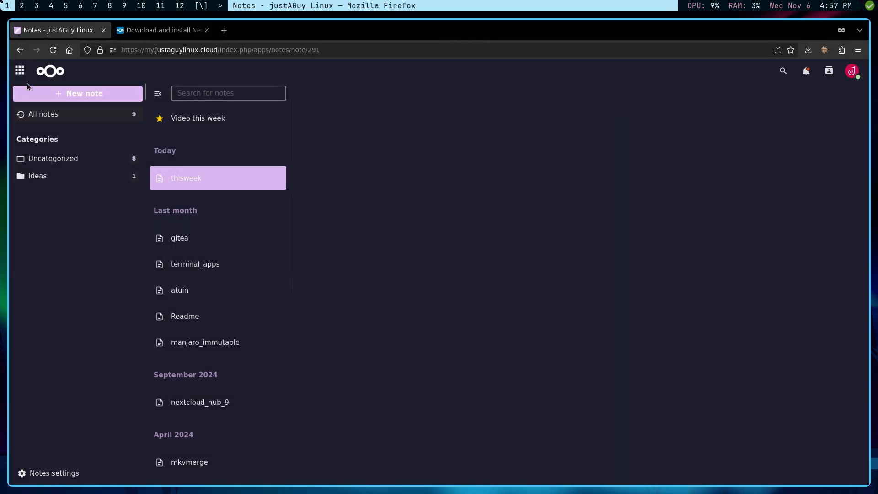
{"action": "left_click", "coordinate": [20, 70]}
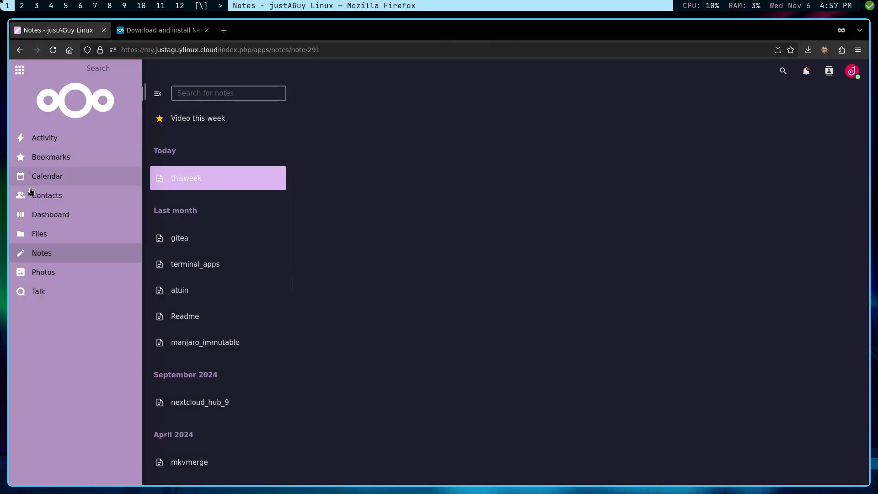
{"action": "left_click", "coordinate": [40, 234]}
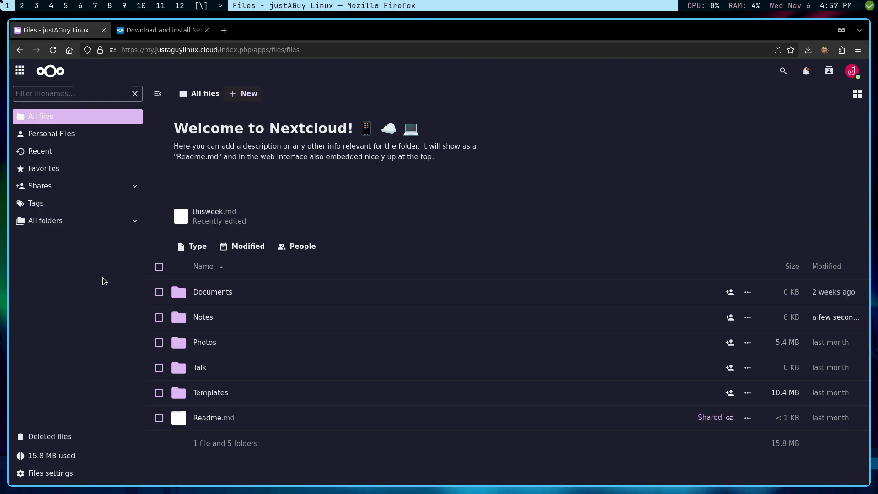
{"action": "left_click", "coordinate": [158, 31]}
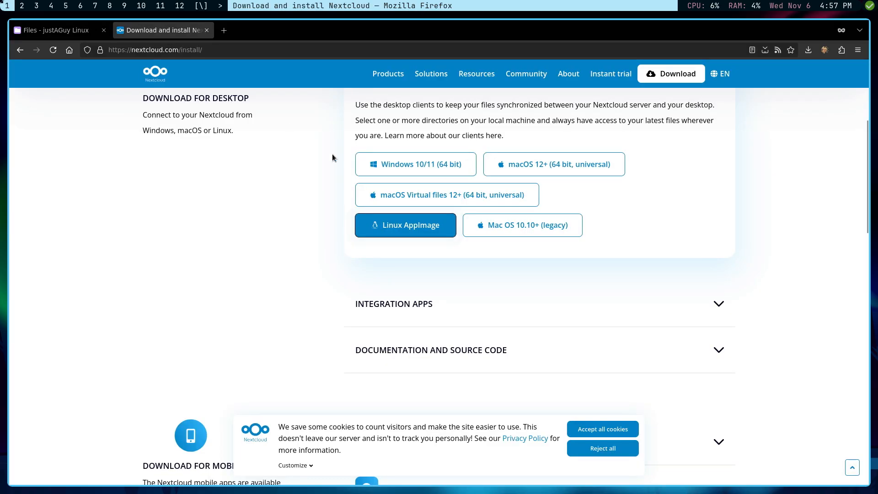
{"action": "left_click", "coordinate": [207, 30]}
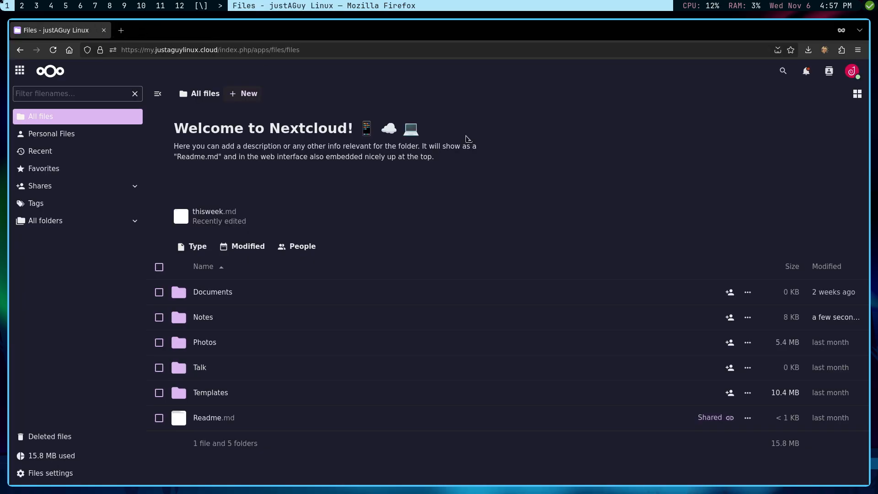